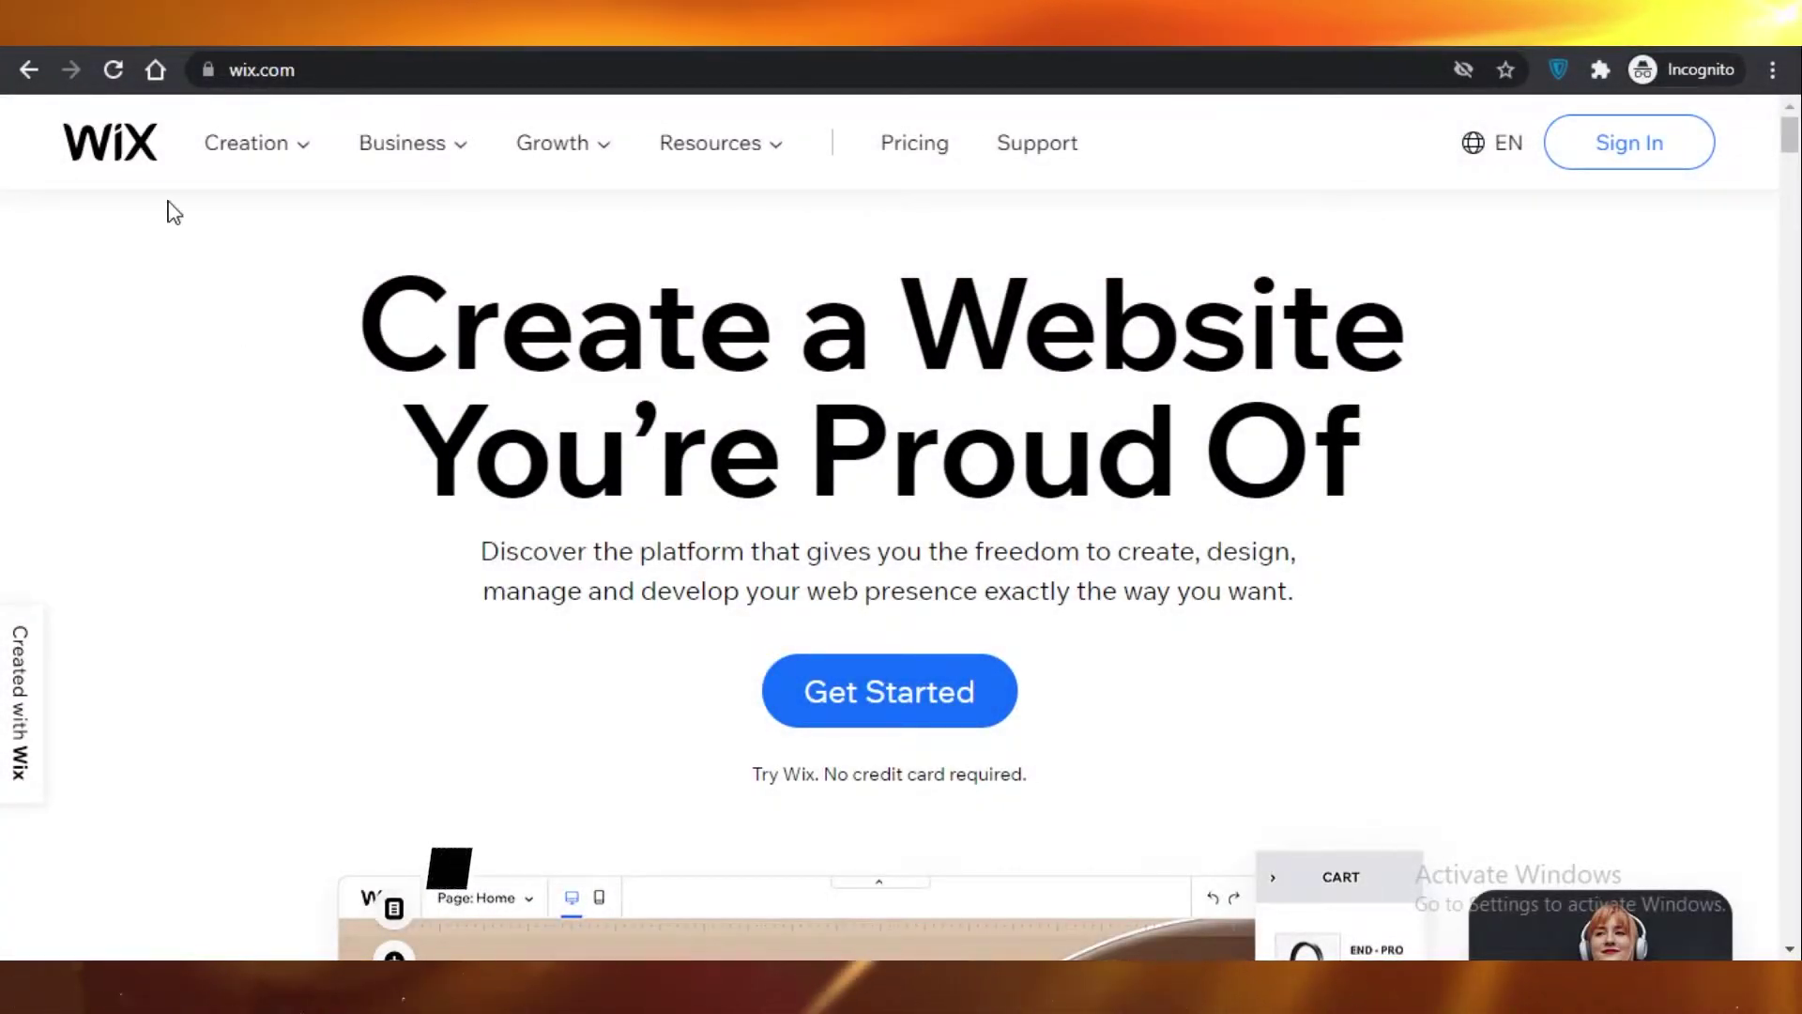
Step: Click Get Started on wix.com to begin creating a new website
left_click(835, 713)
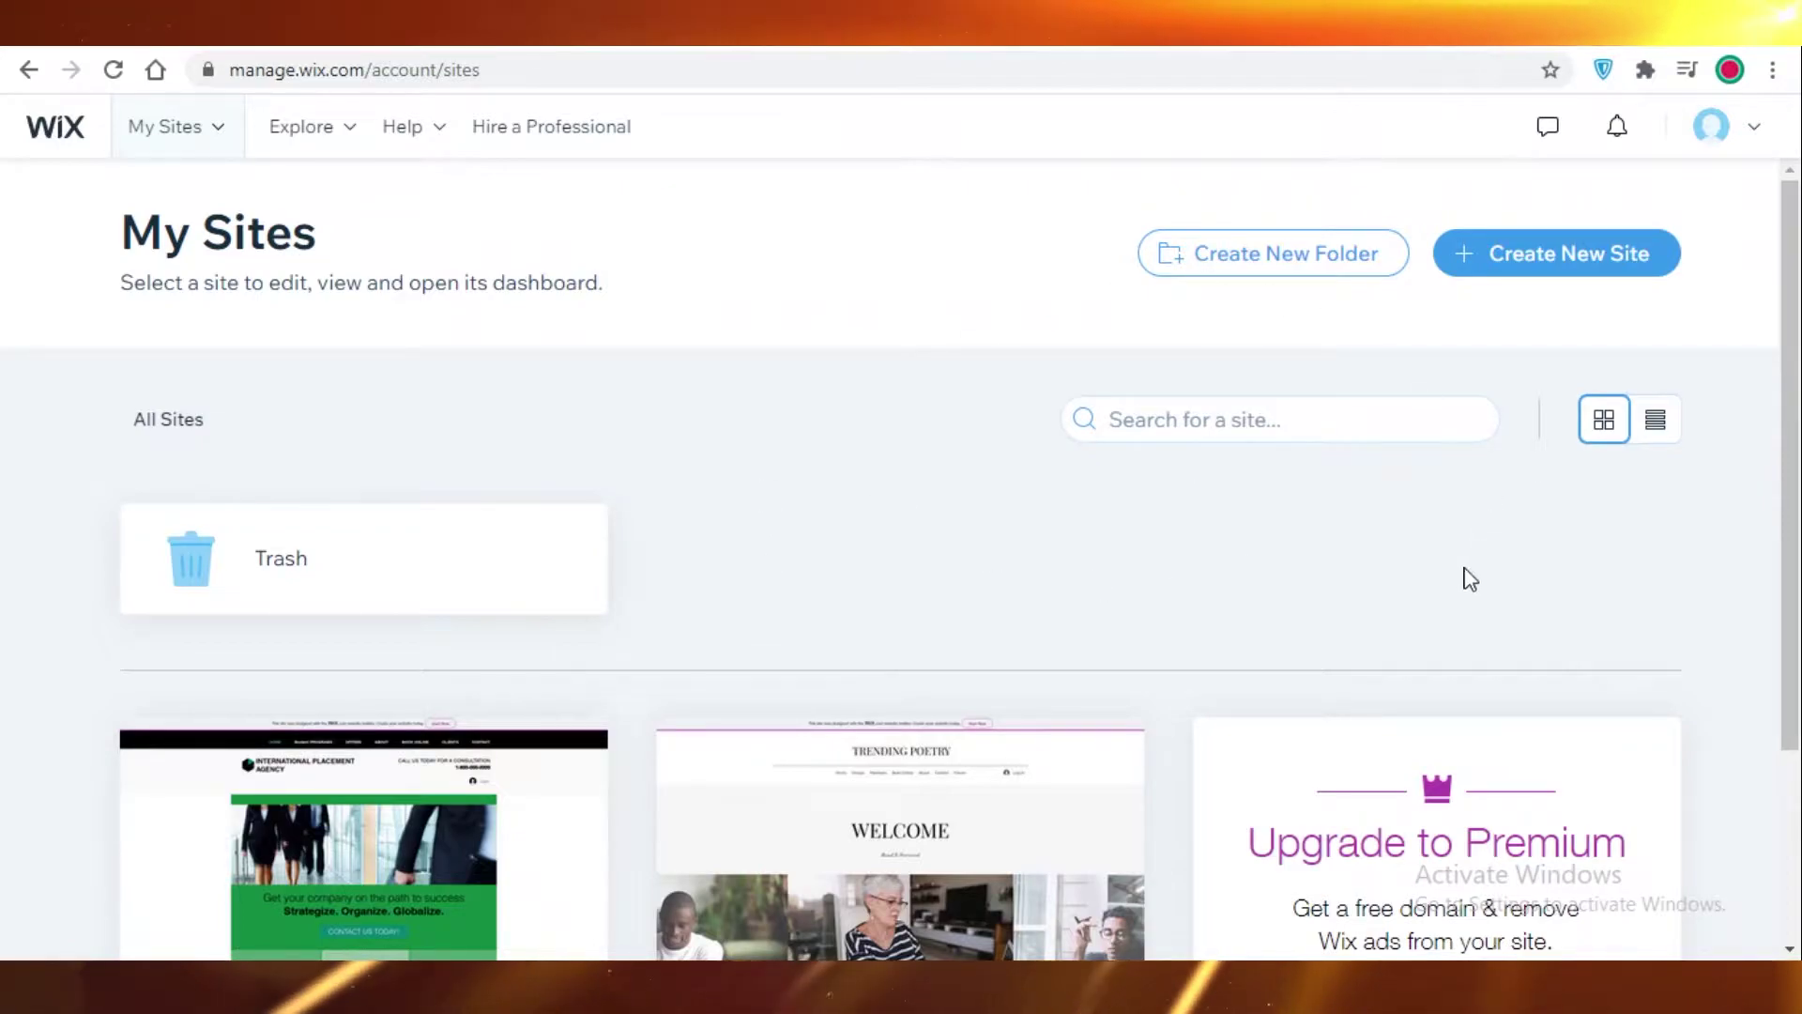
Step: Begin a new site from the My Sites dashboard with Create New Site
scroll(1307, 521, "down", 3)
scroll(1308, 435, "up", 3)
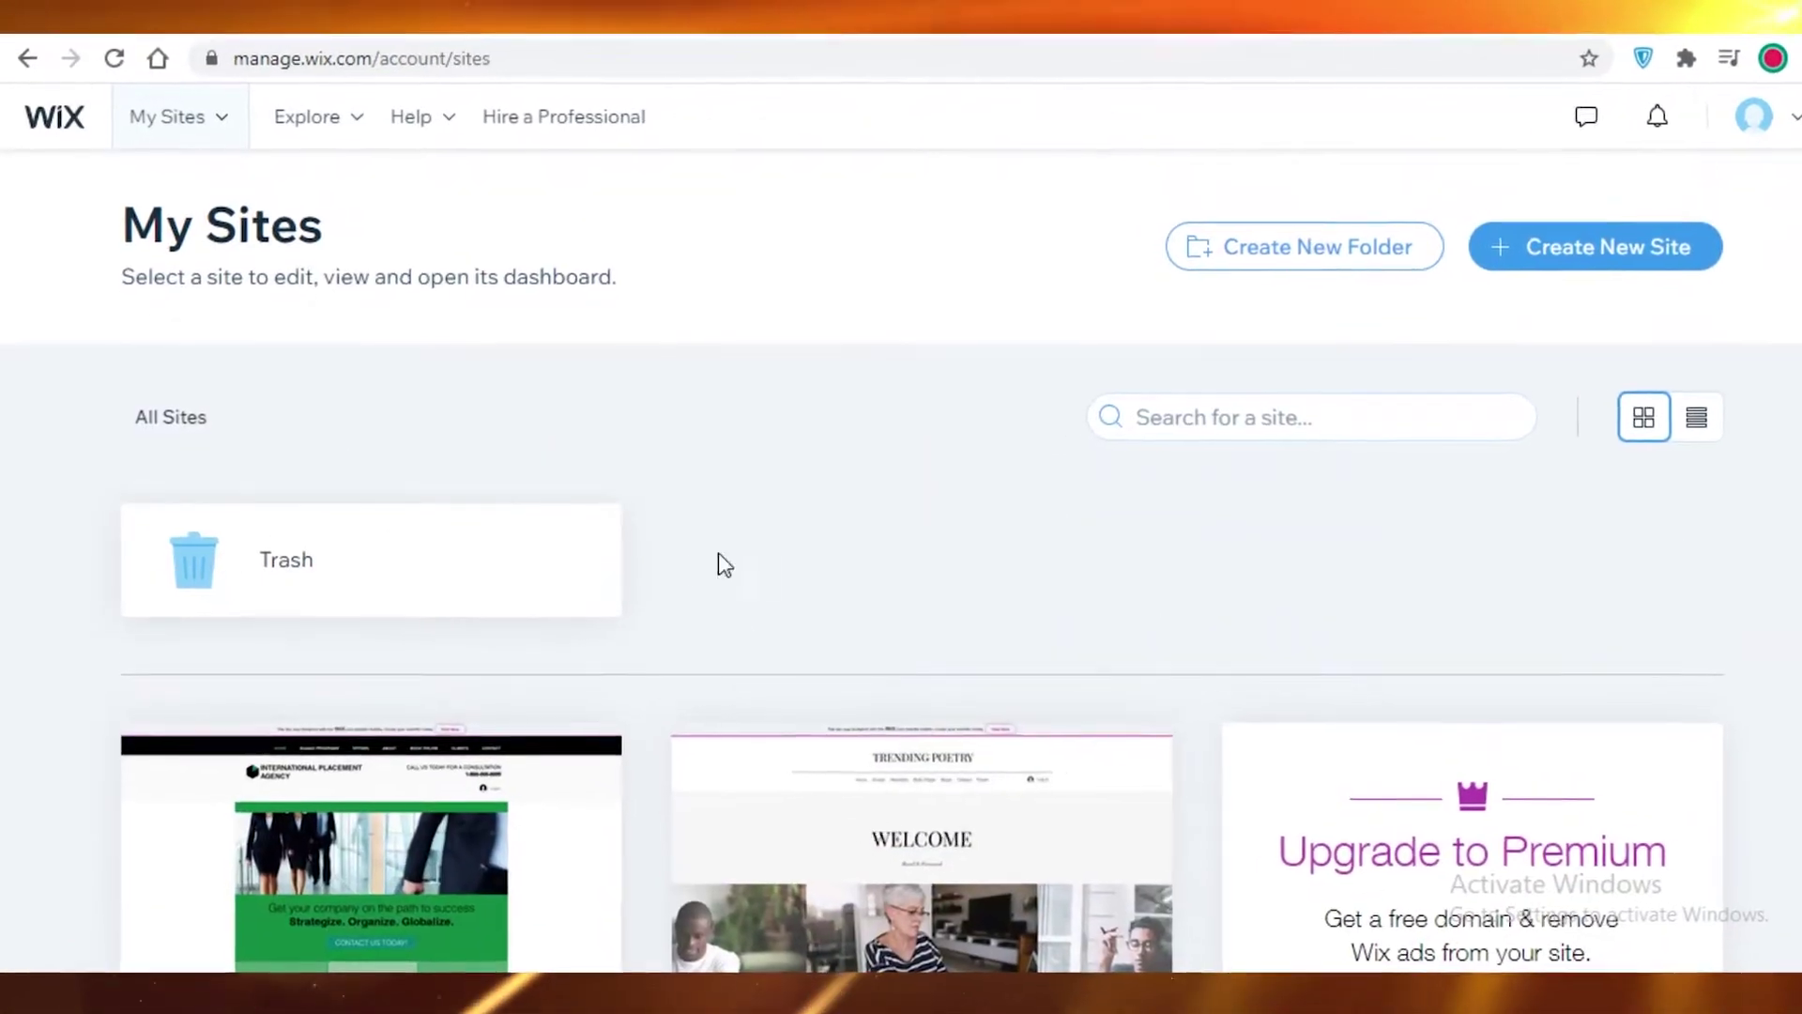
mouse_move(306, 122)
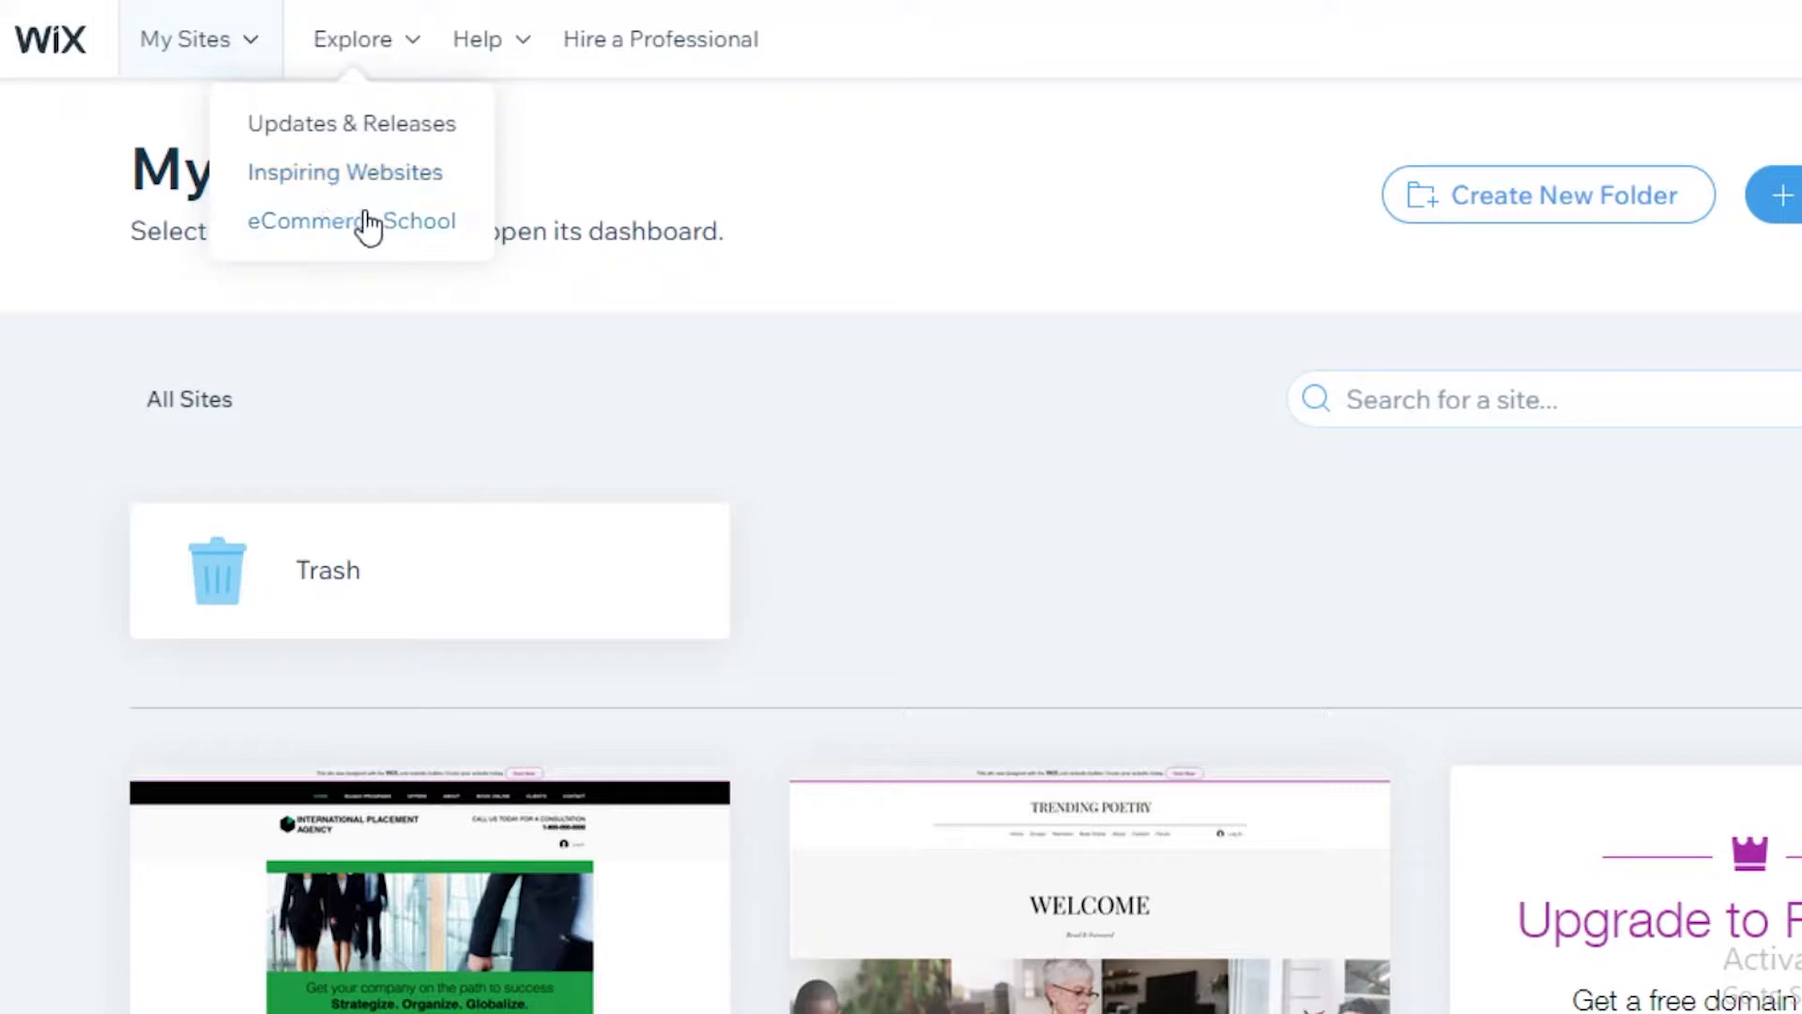
mouse_move(518, 53)
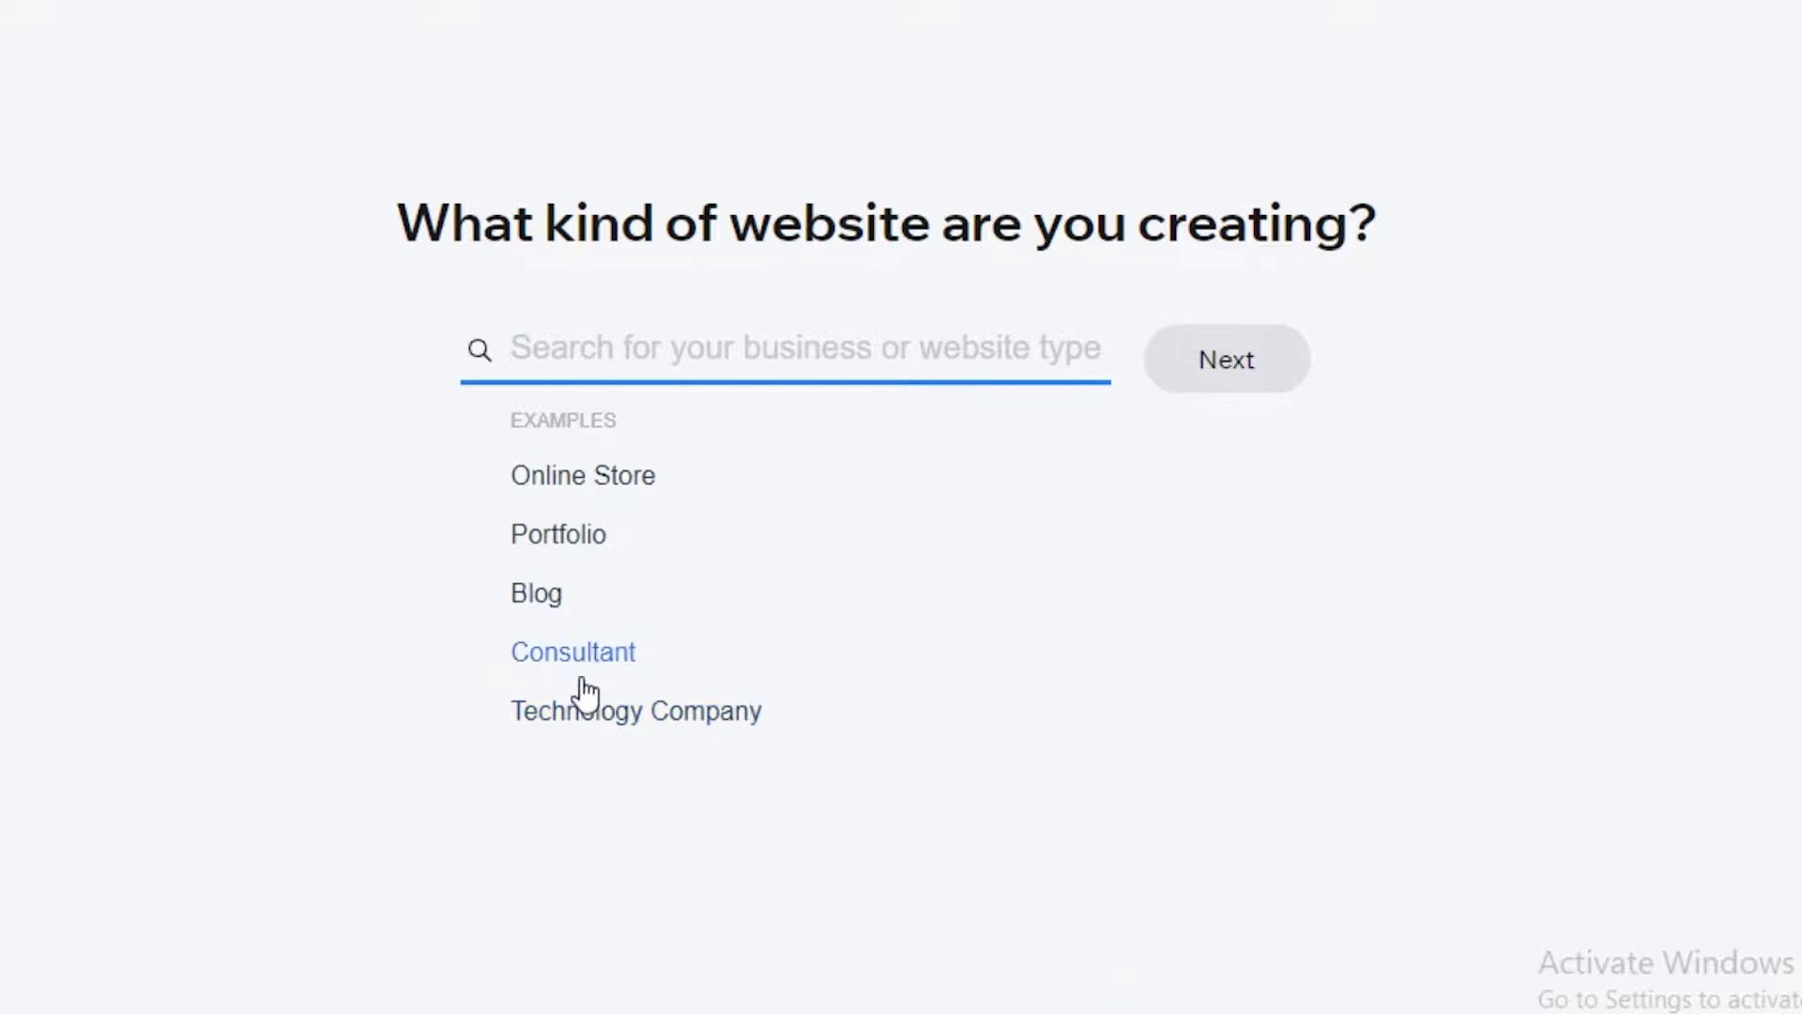
Step: Choose Portfolio as the website type and let Wix ADI build the site
left_click(560, 534)
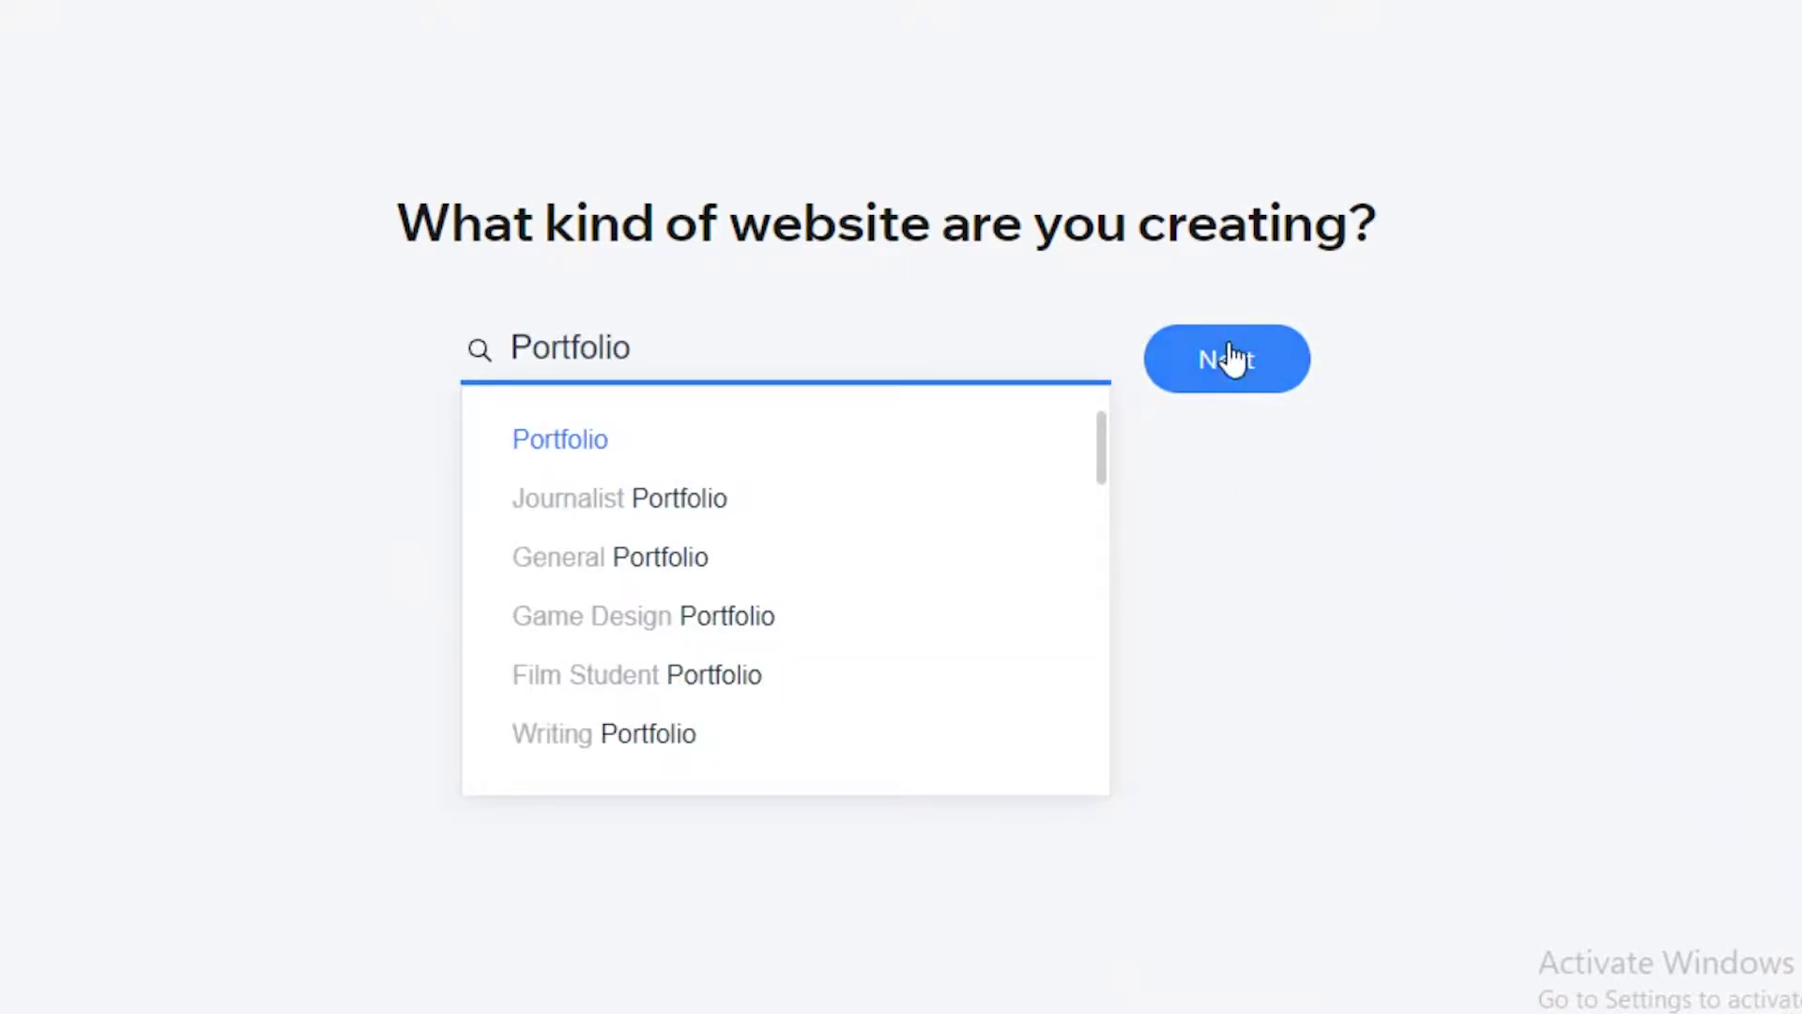
left_click(1231, 358)
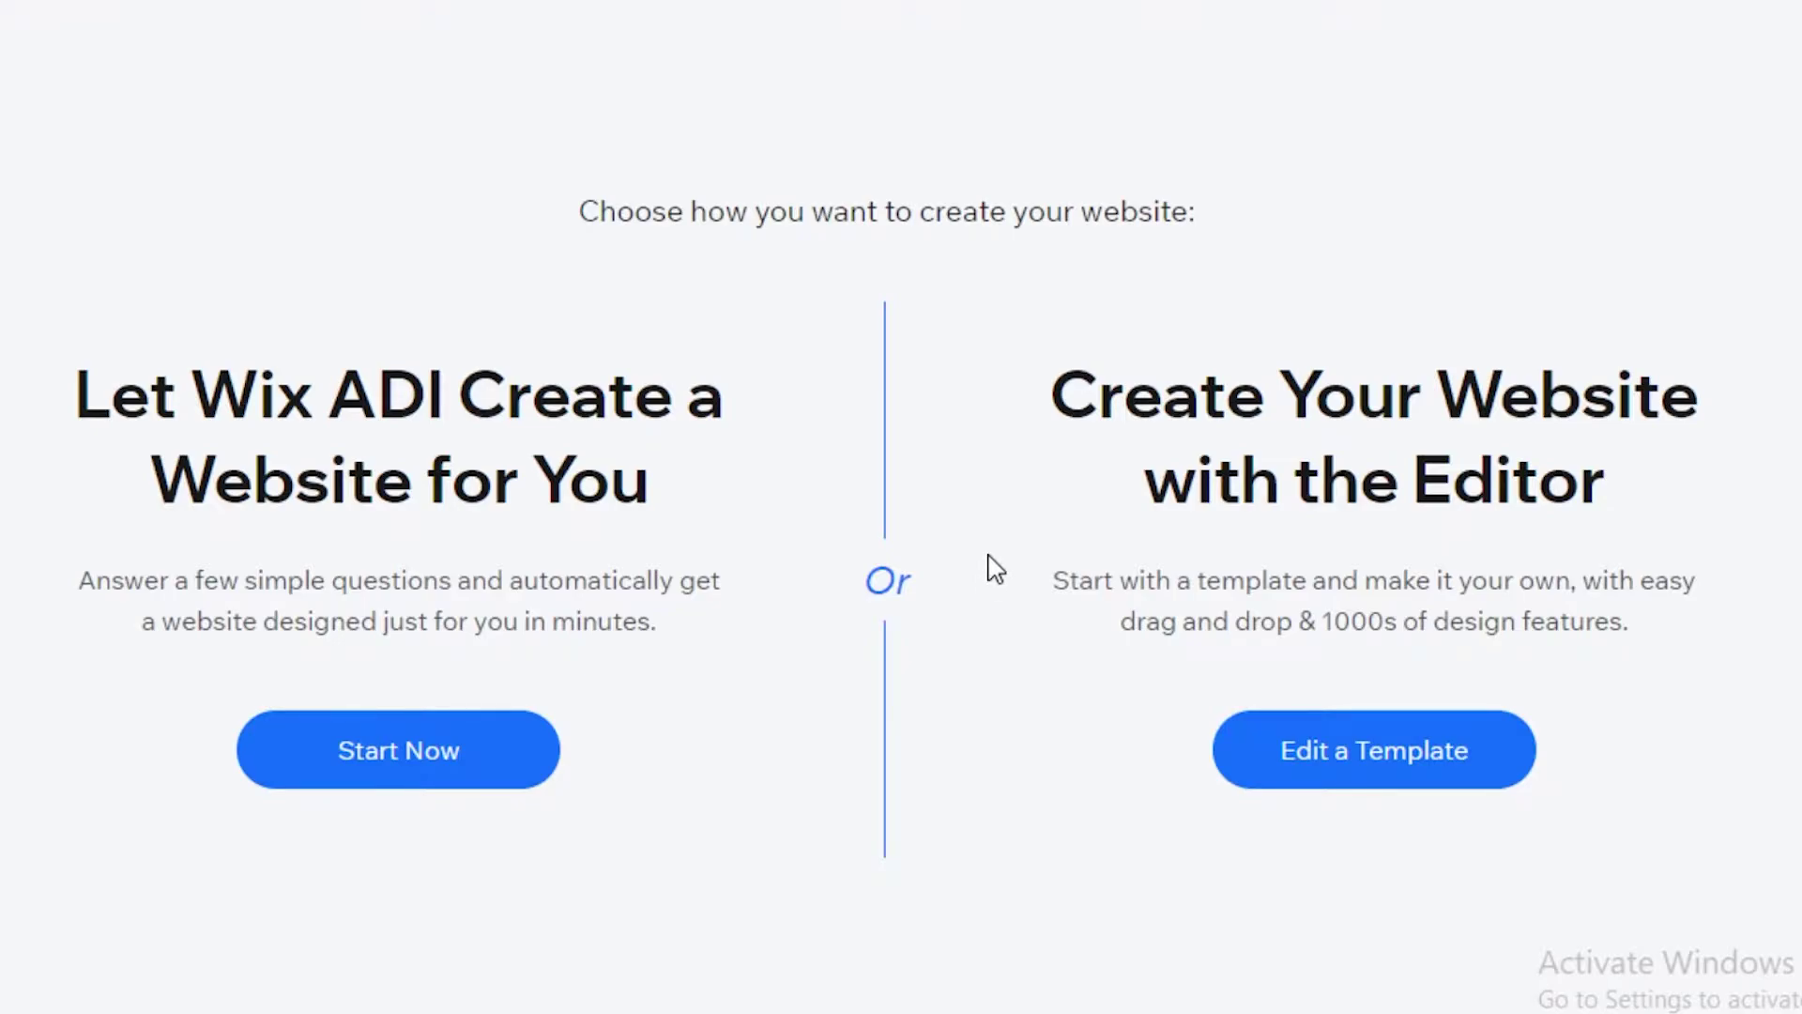
right_click(479, 765)
left_click(382, 769)
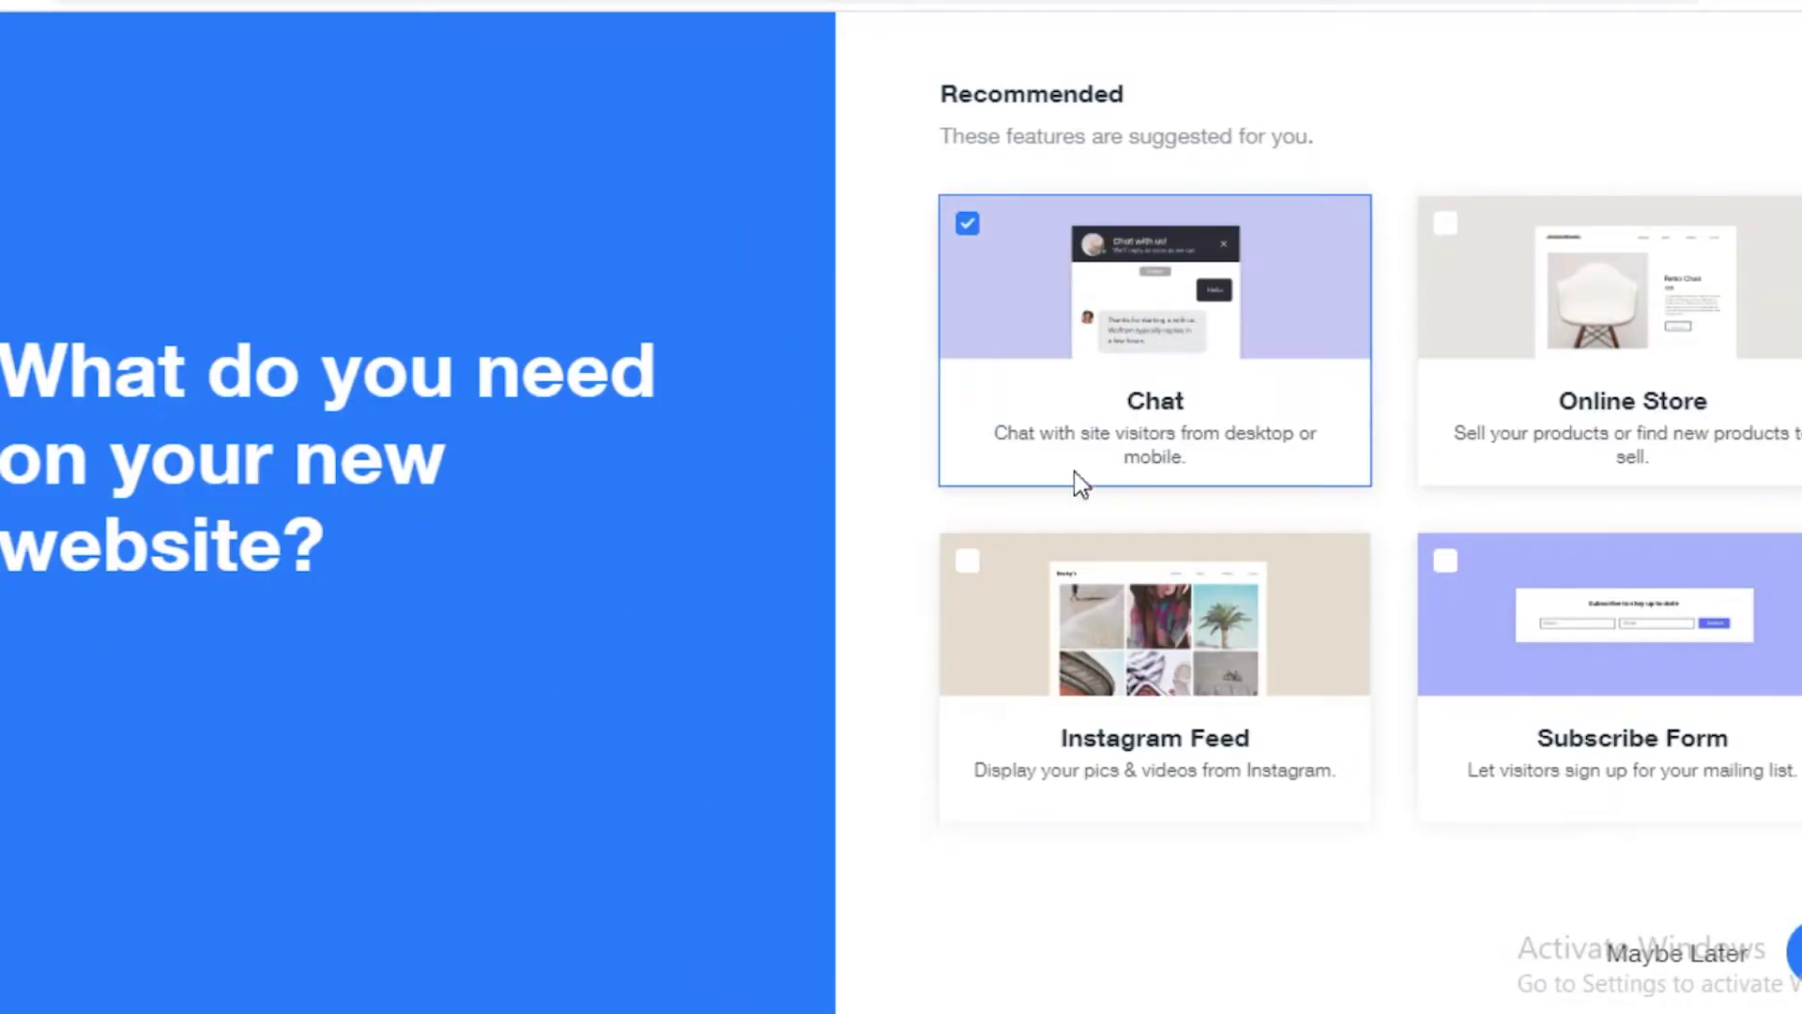
Step: Scroll down to More Features to add Bookings alongside Chat, then continue
scroll(1731, 515, "down", 5)
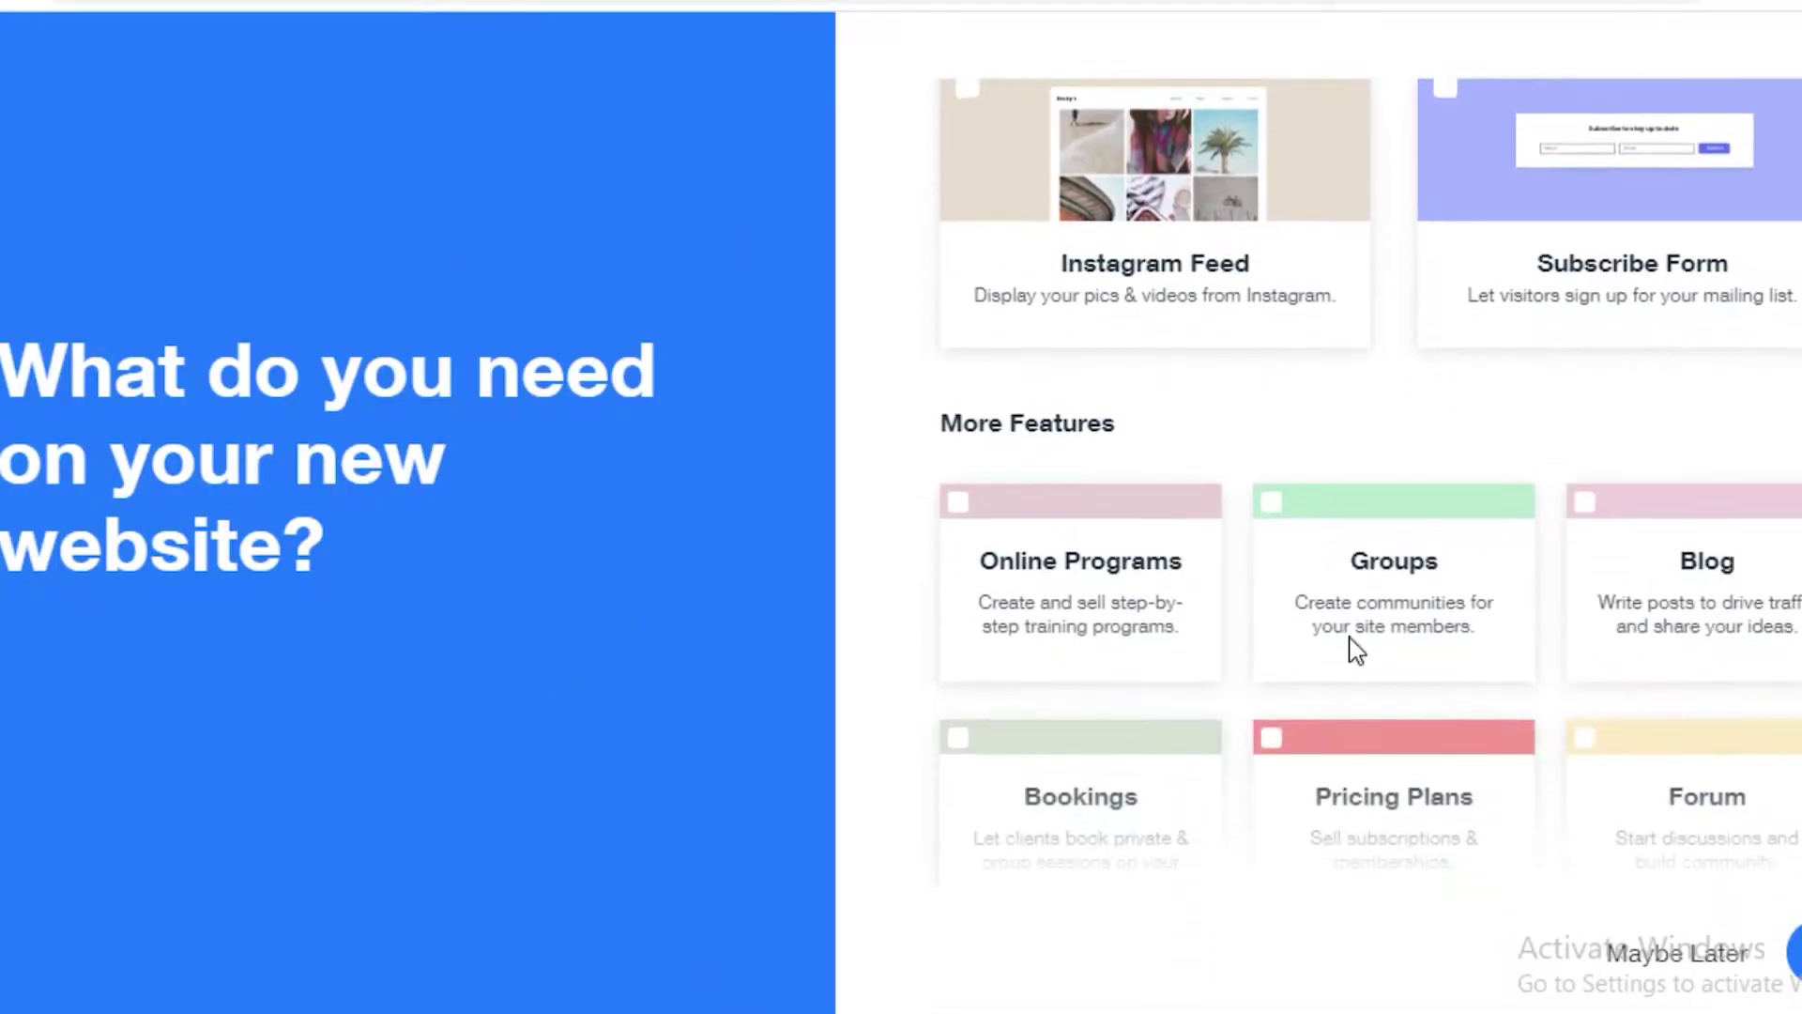
scroll(1377, 219, "up", 5)
scroll(1464, 627, "down", 3)
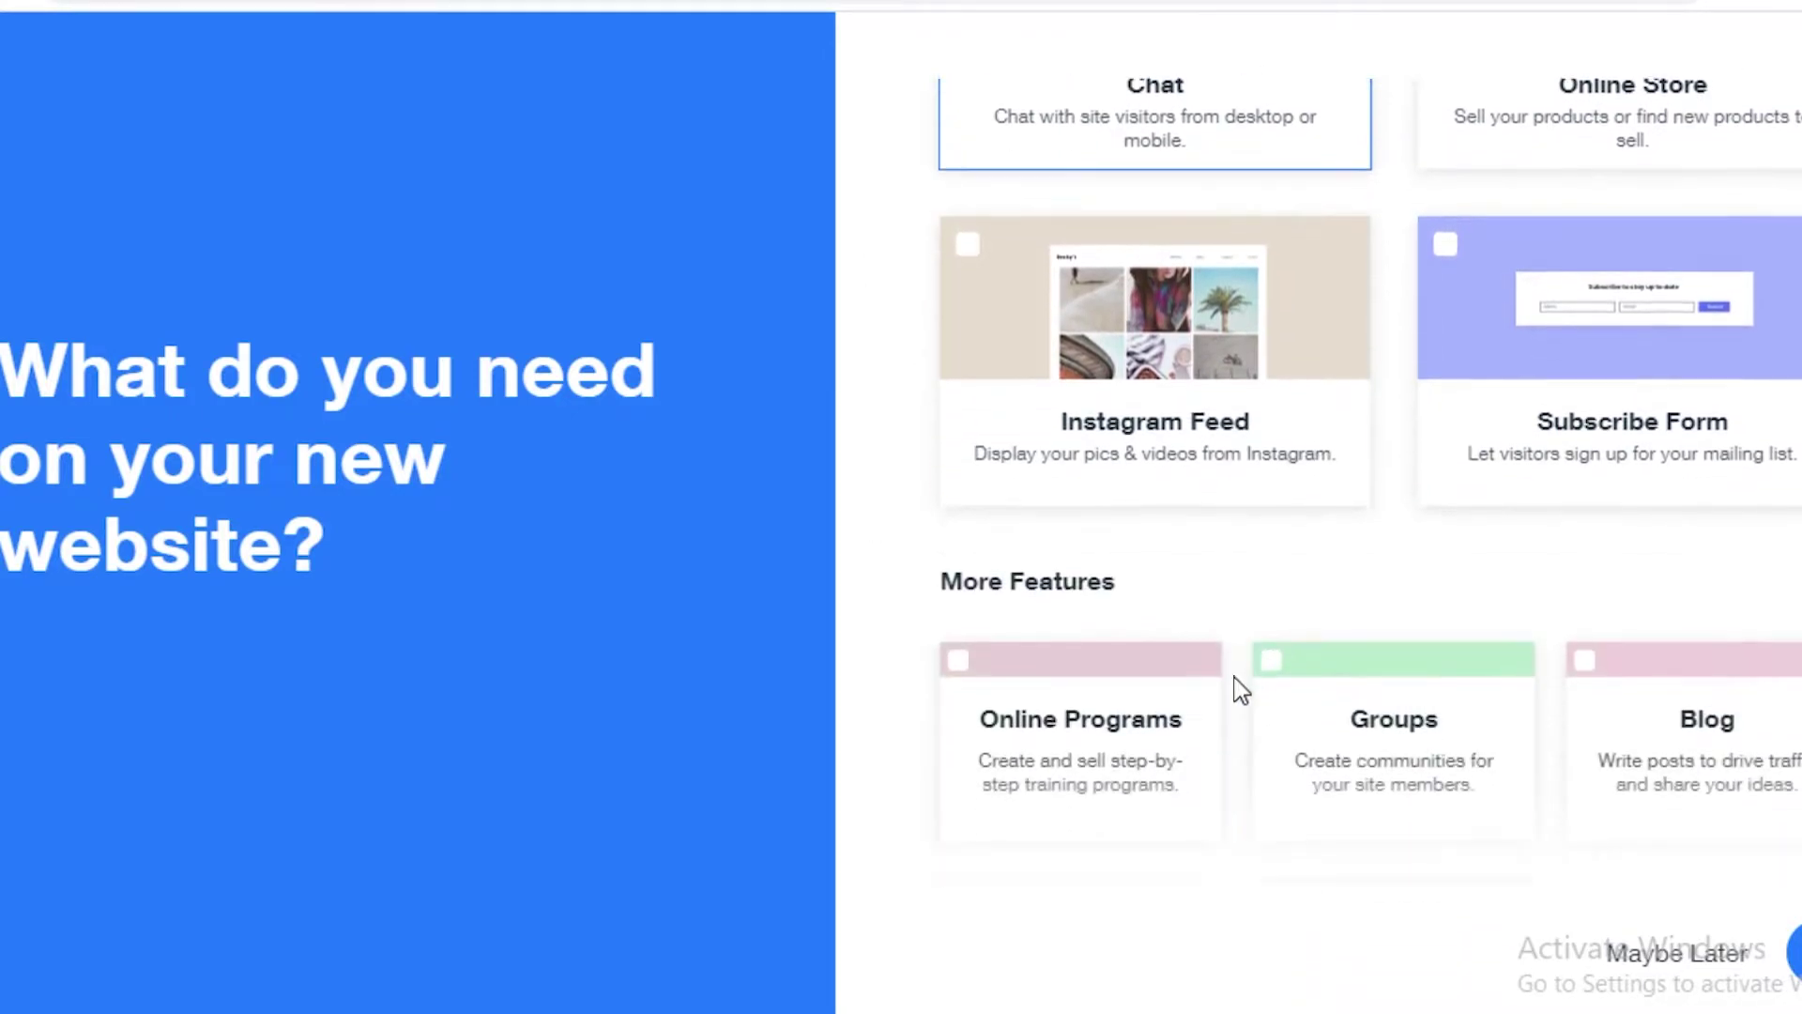
scroll(1356, 611, "up", 3)
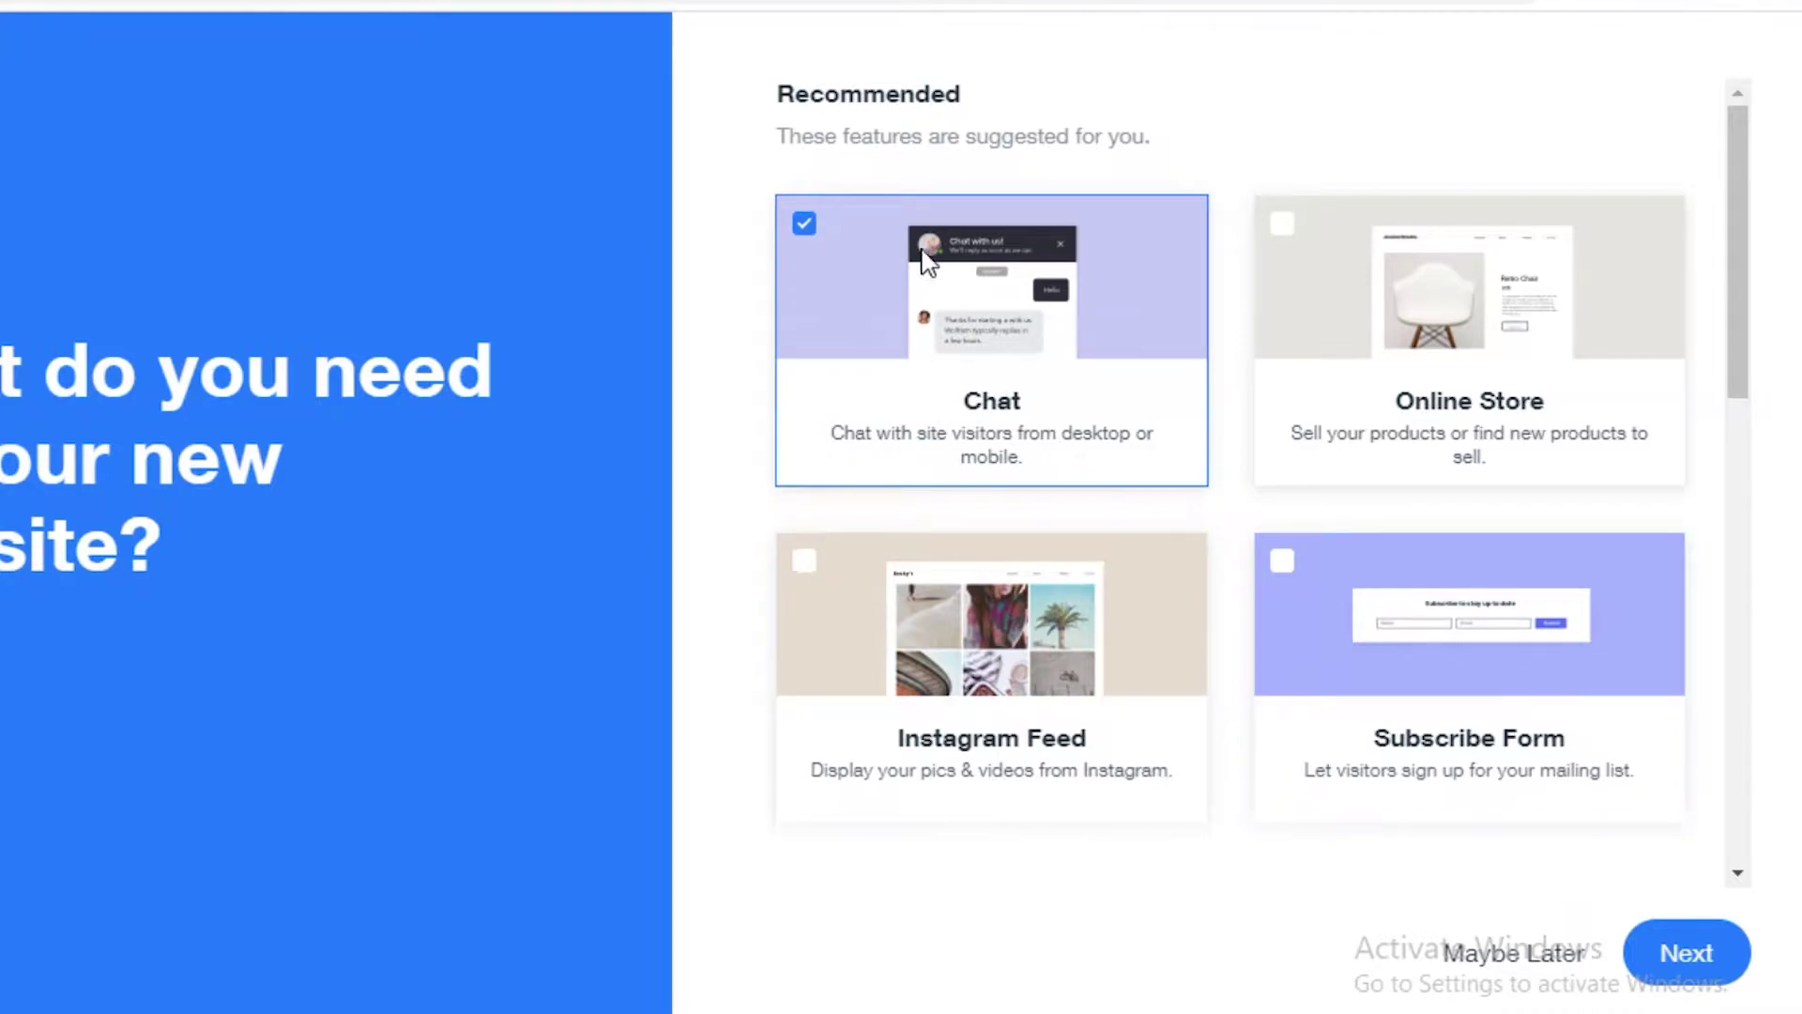
scroll(1257, 218, "down", 5)
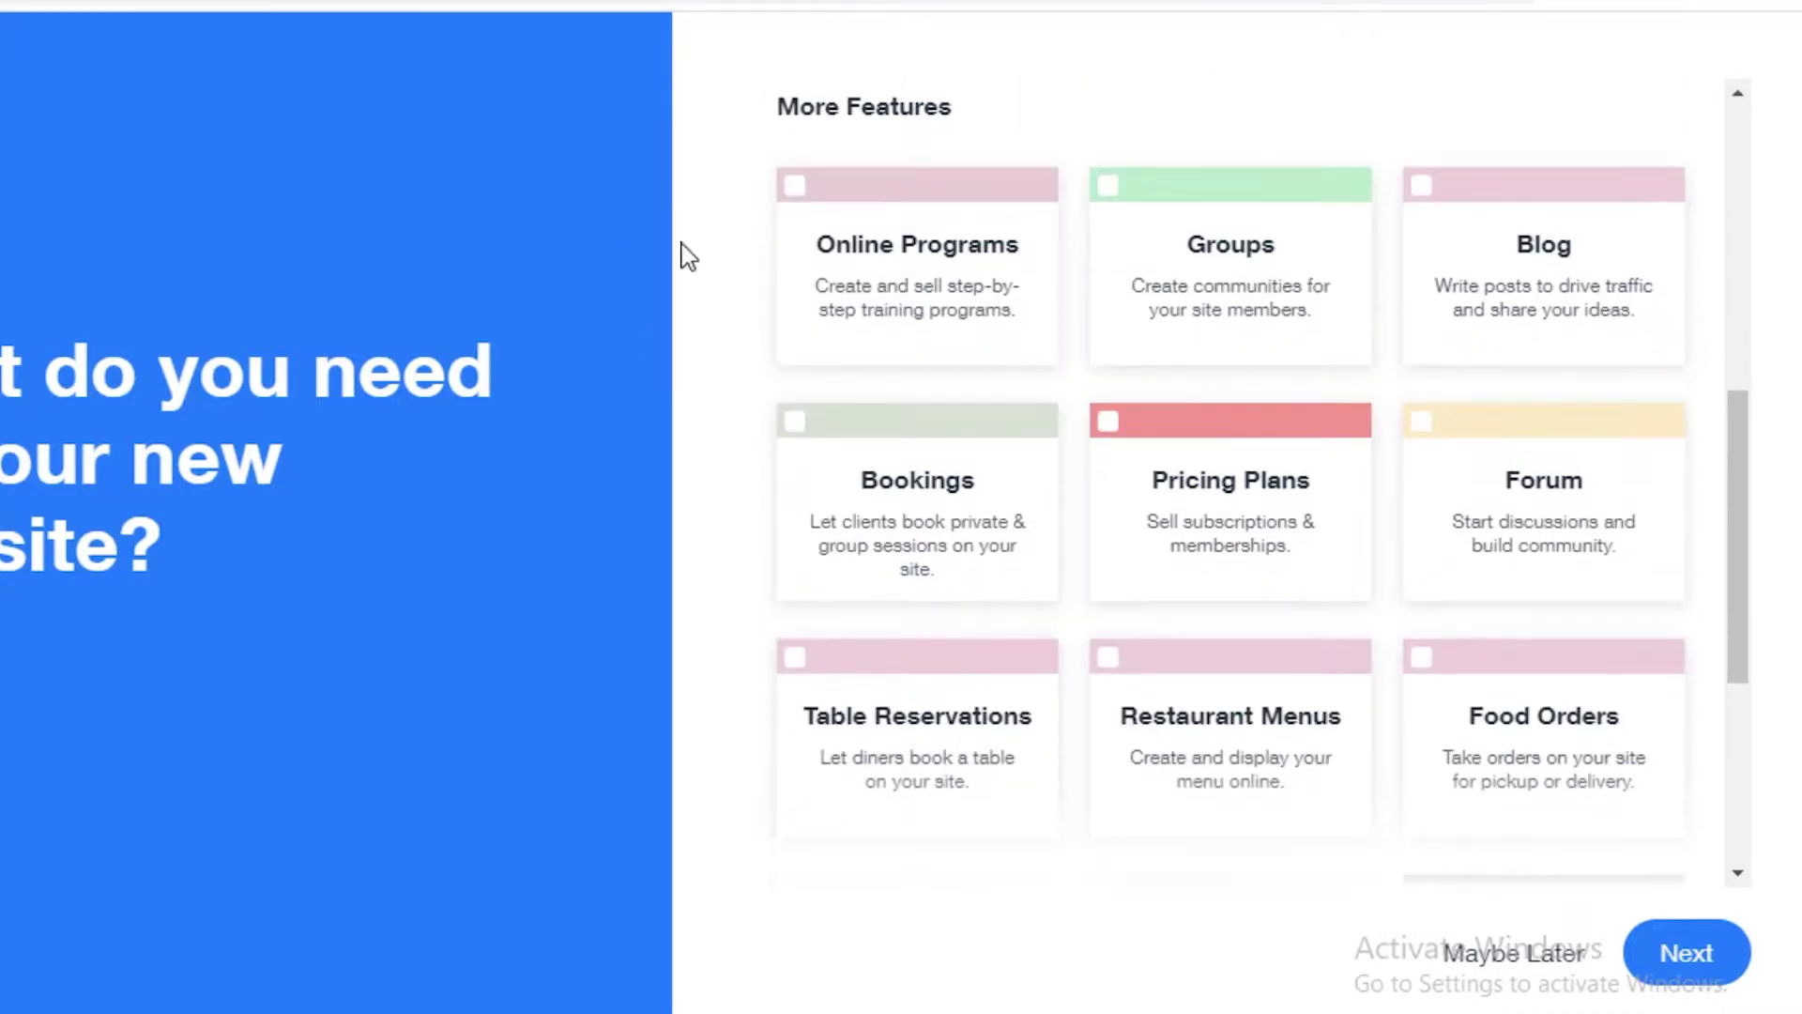
scroll(1179, 531, "down", 2)
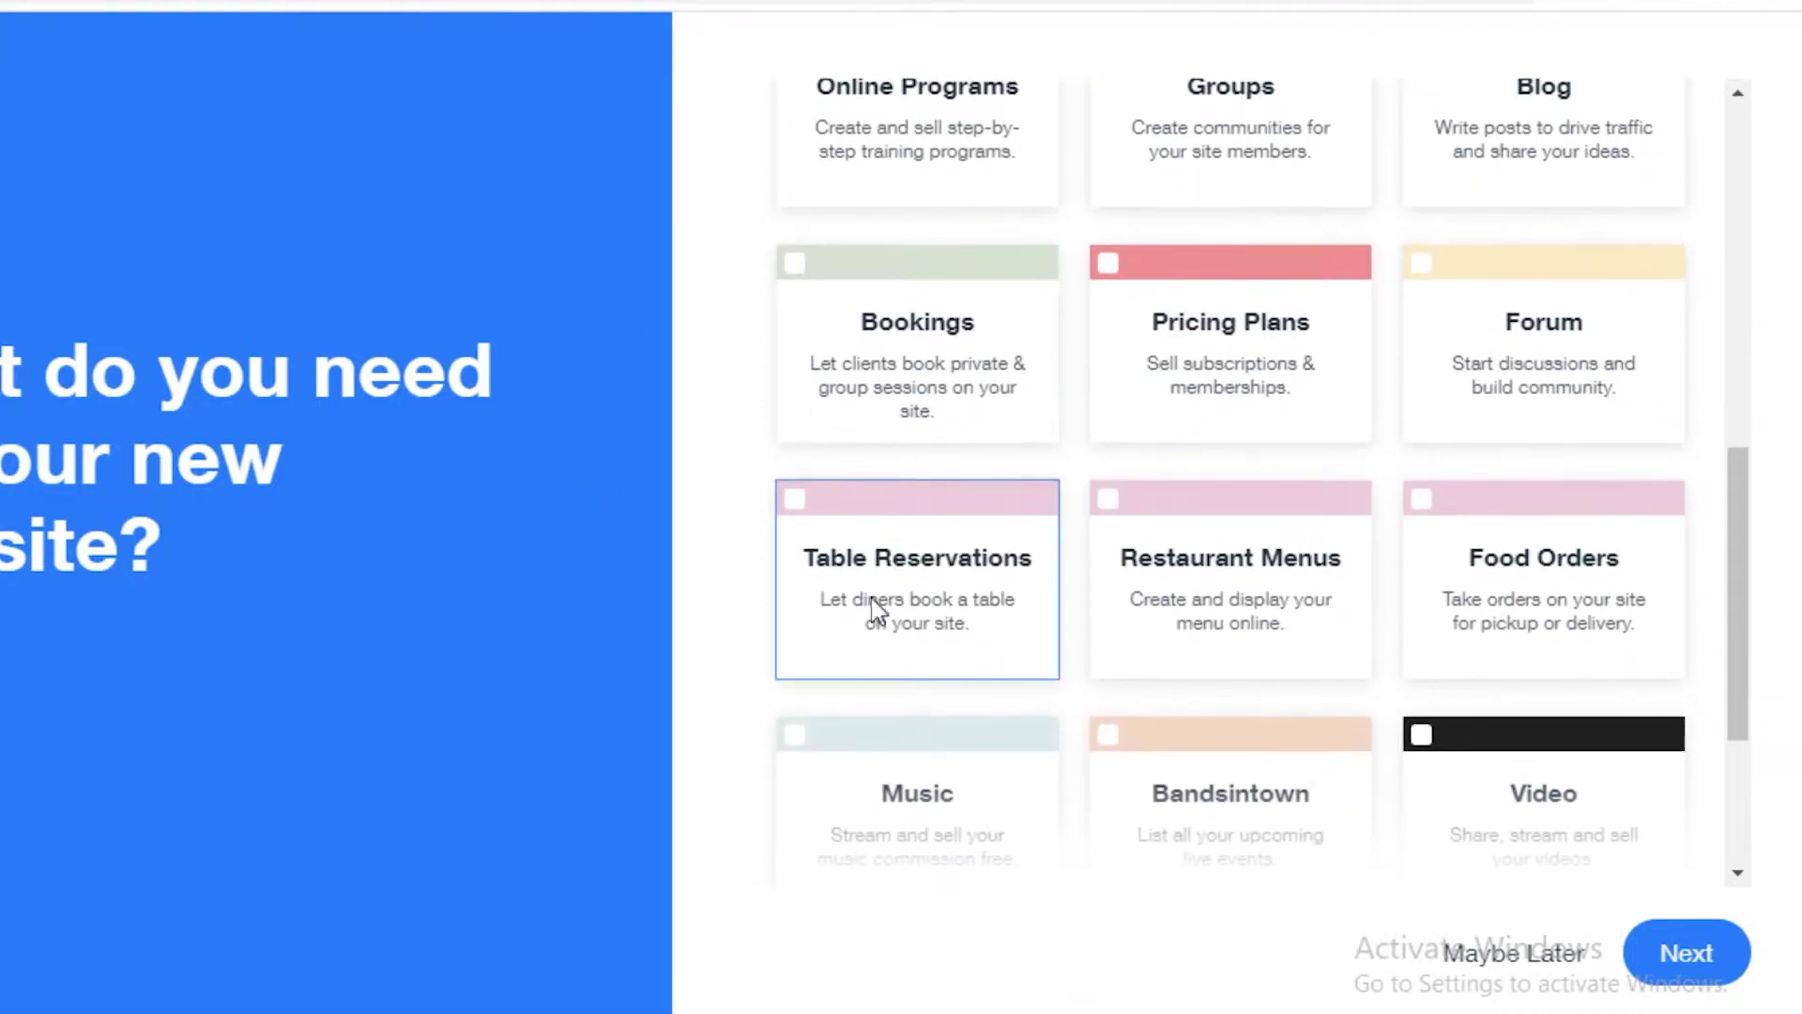
scroll(1089, 146, "up", 2)
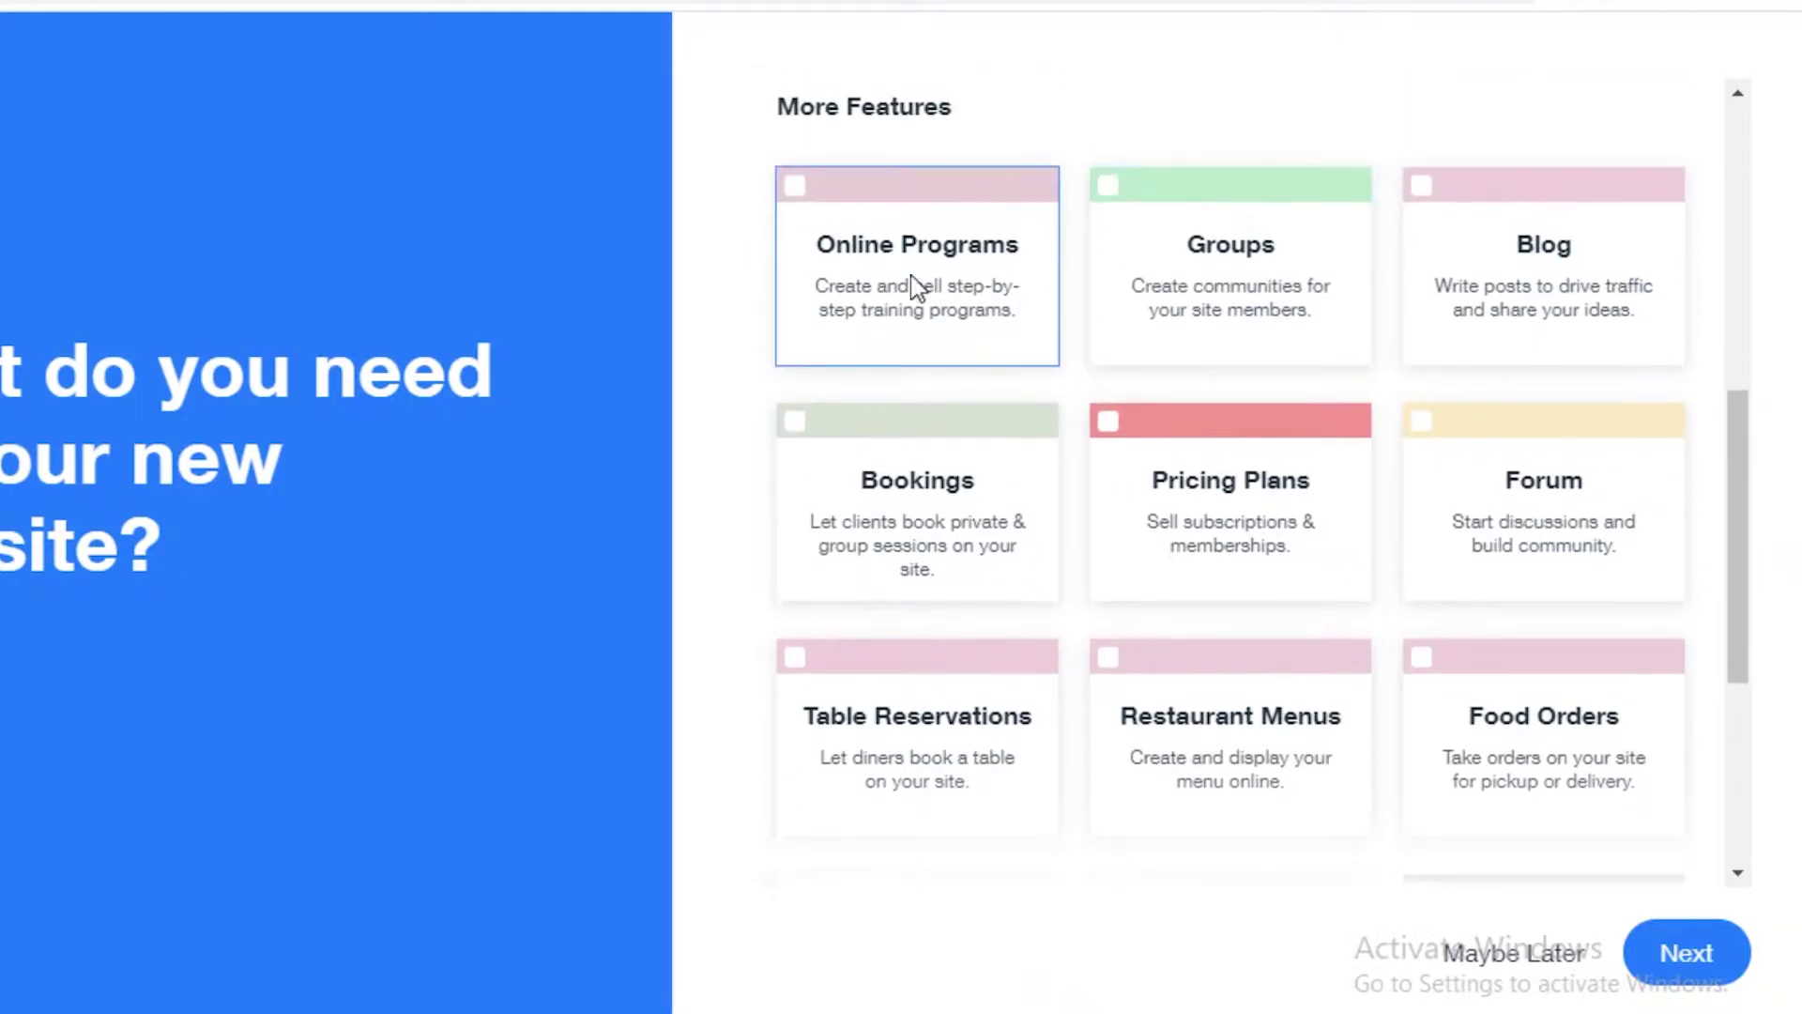
scroll(1102, 474, "down", 2)
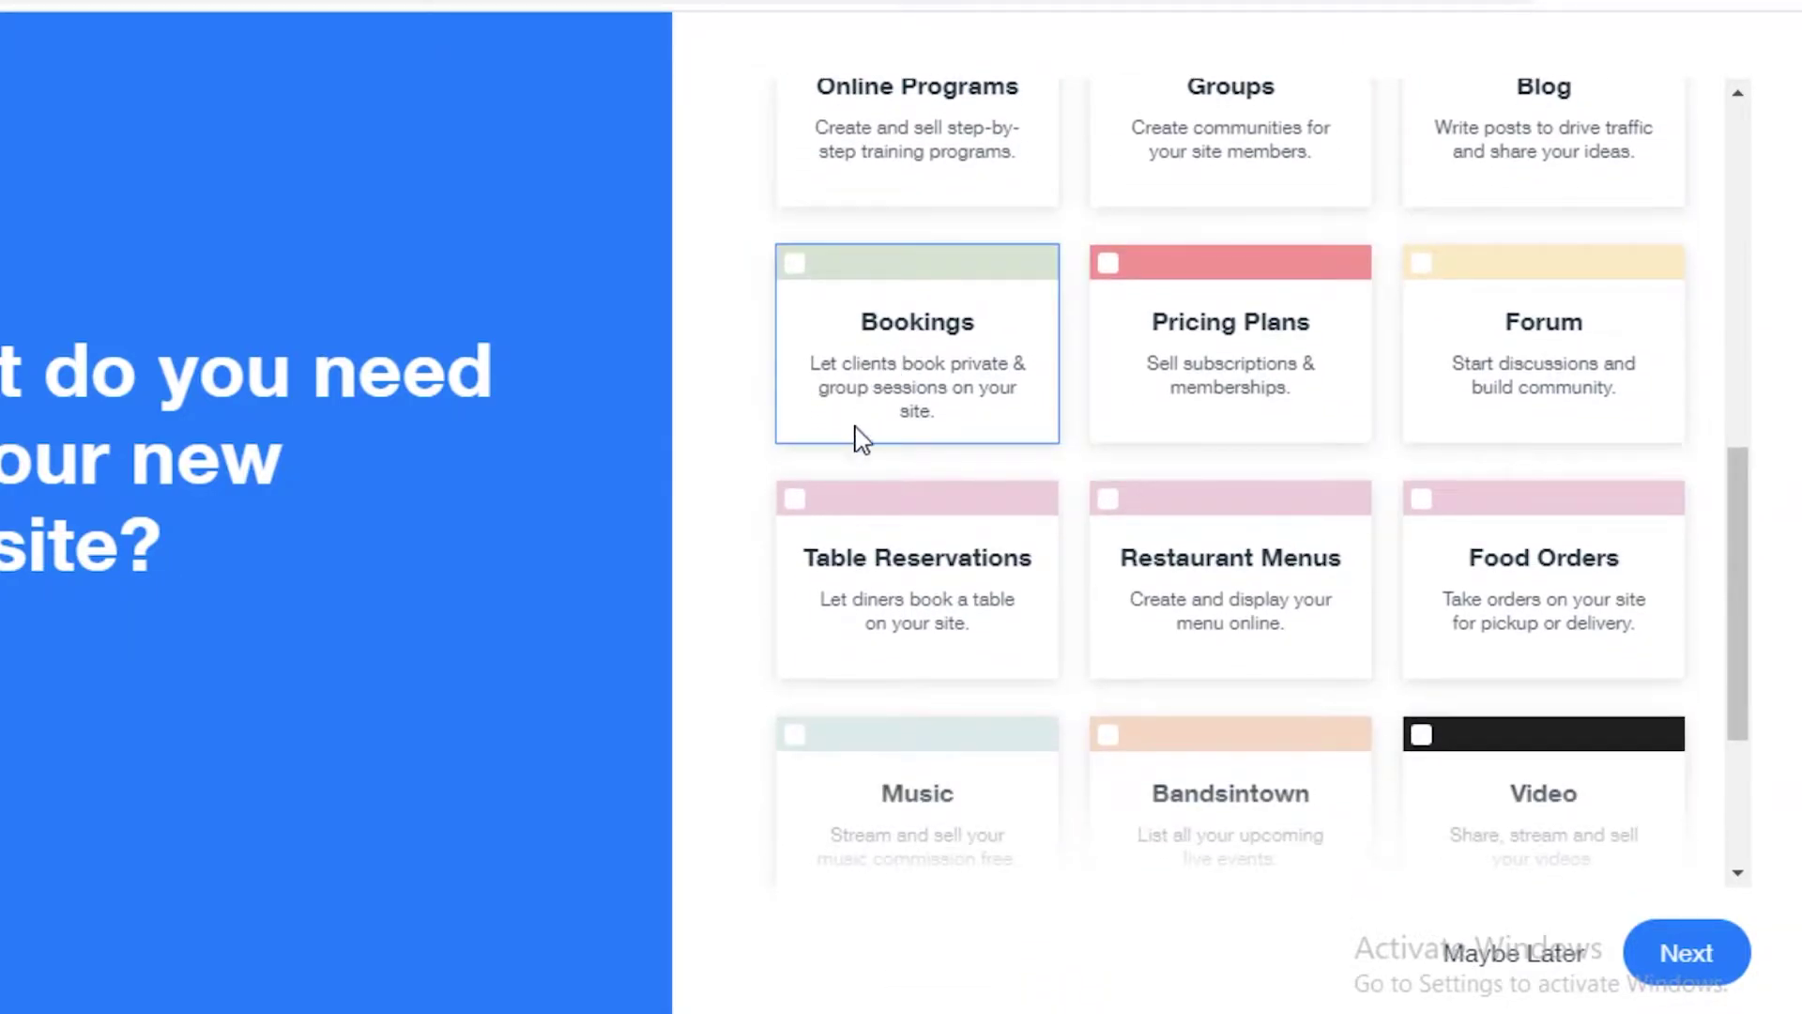
scroll(1488, 680, "down", 2)
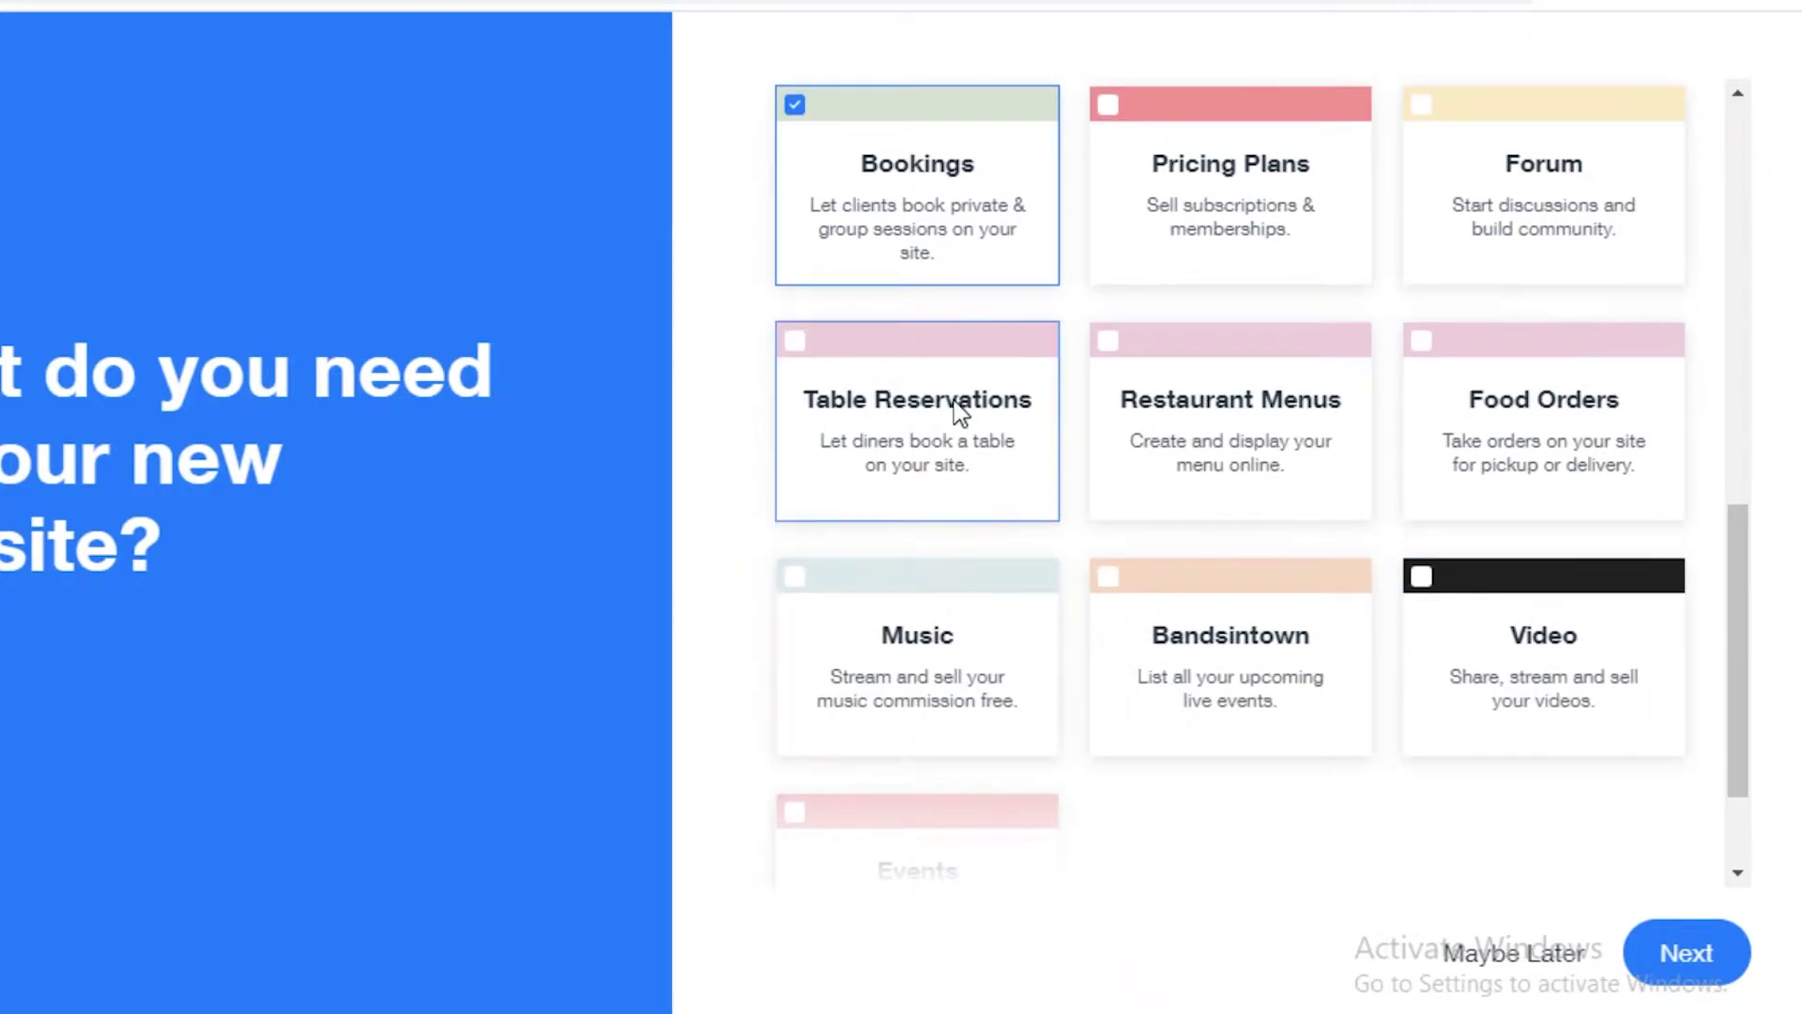
scroll(1298, 699, "down", 2)
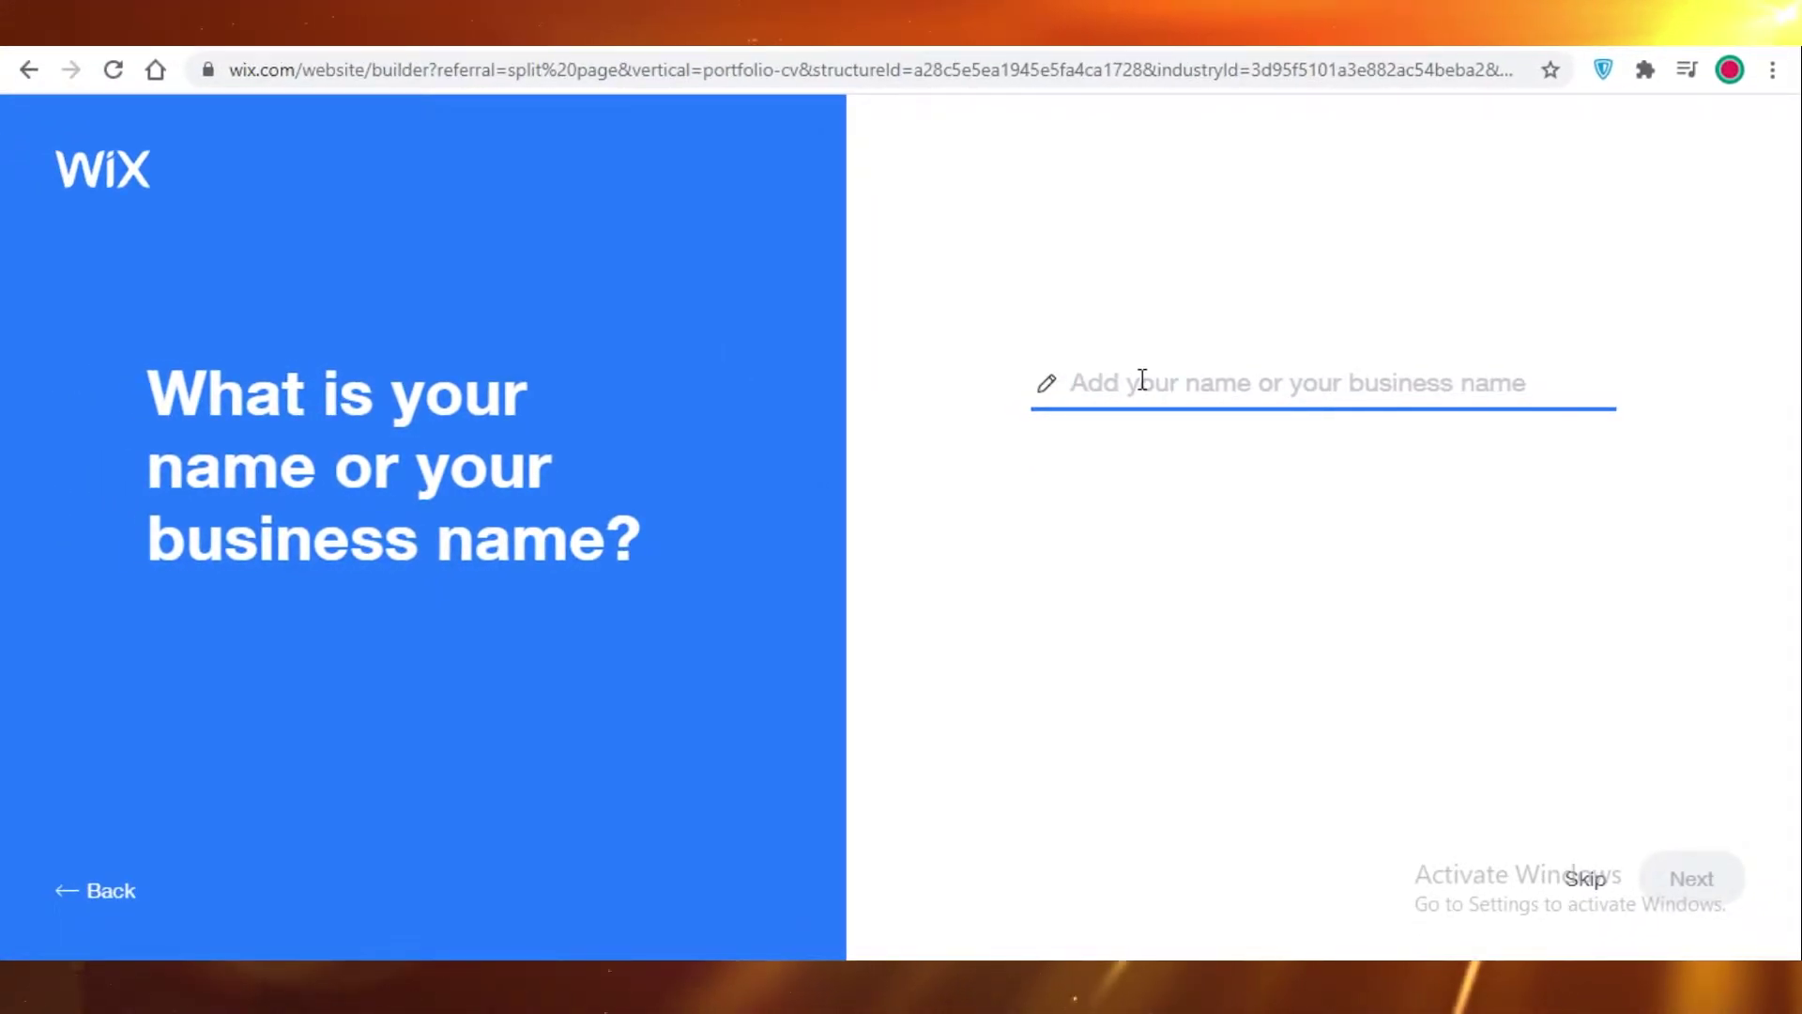
Step: Enter JANES PHOTOGRAPHY as the business name and skip importing existing content
type("JANES PHOTOGRAPHY")
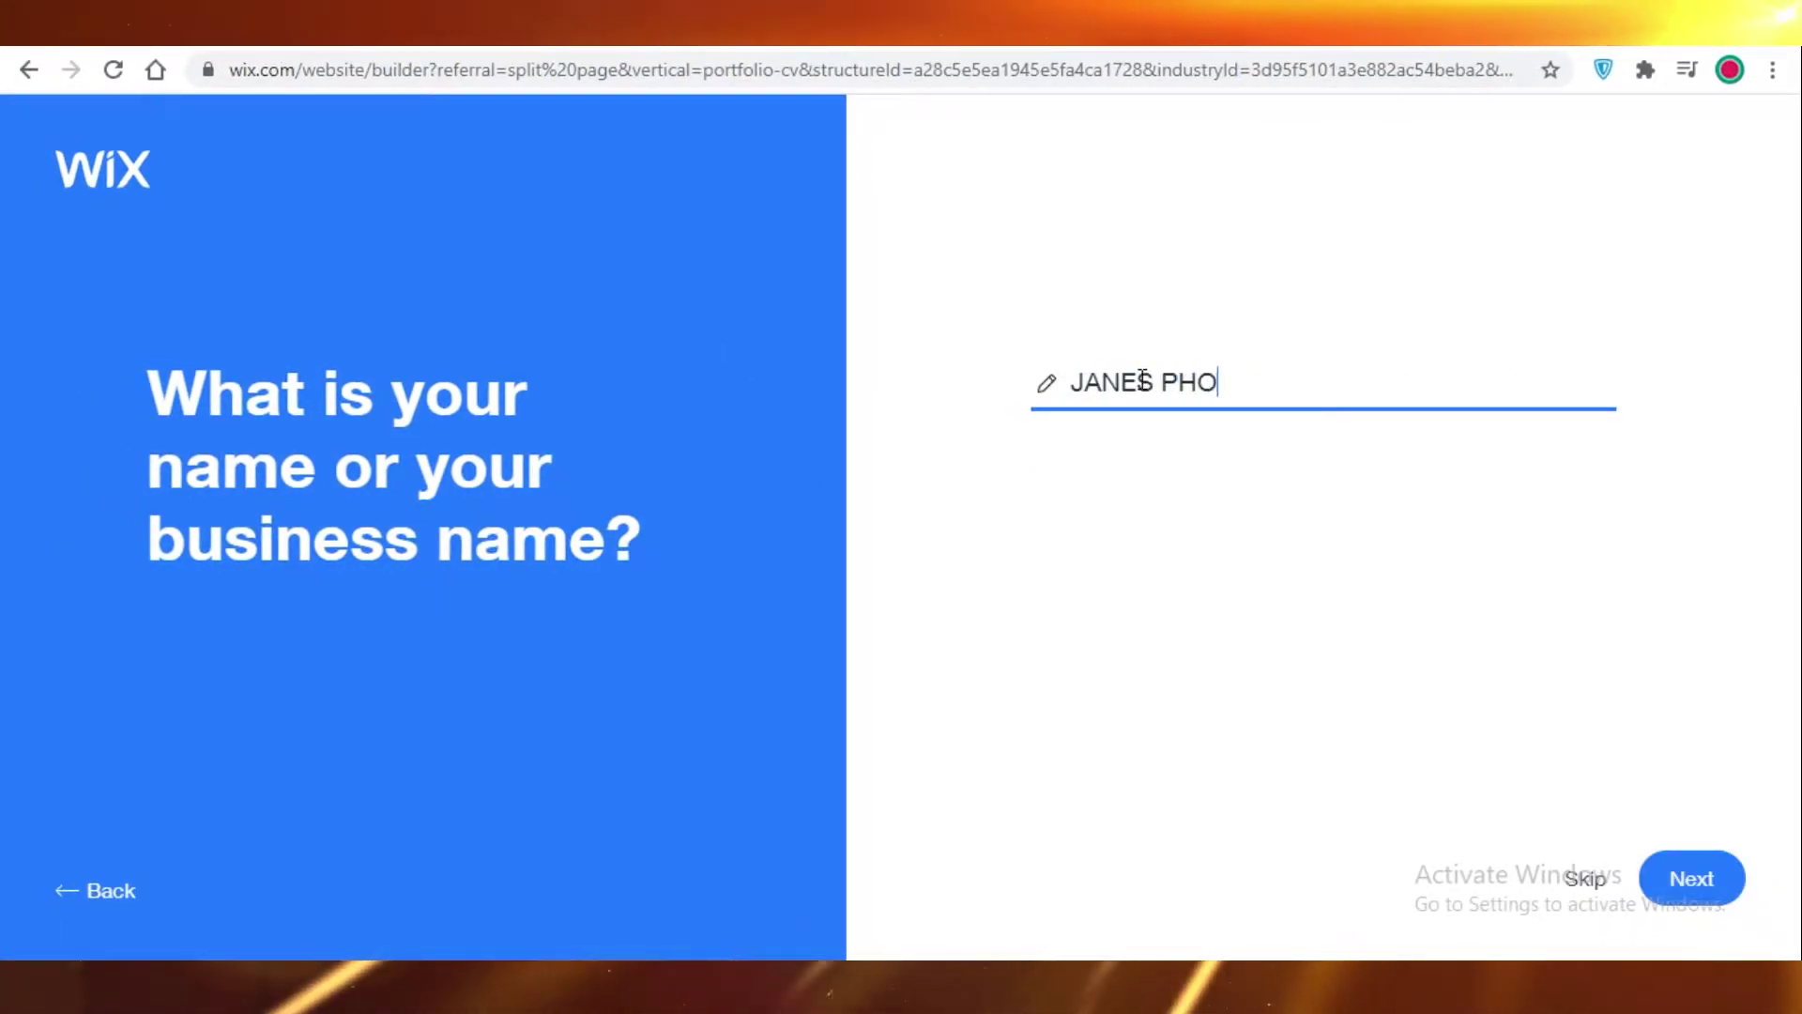
left_click(1731, 877)
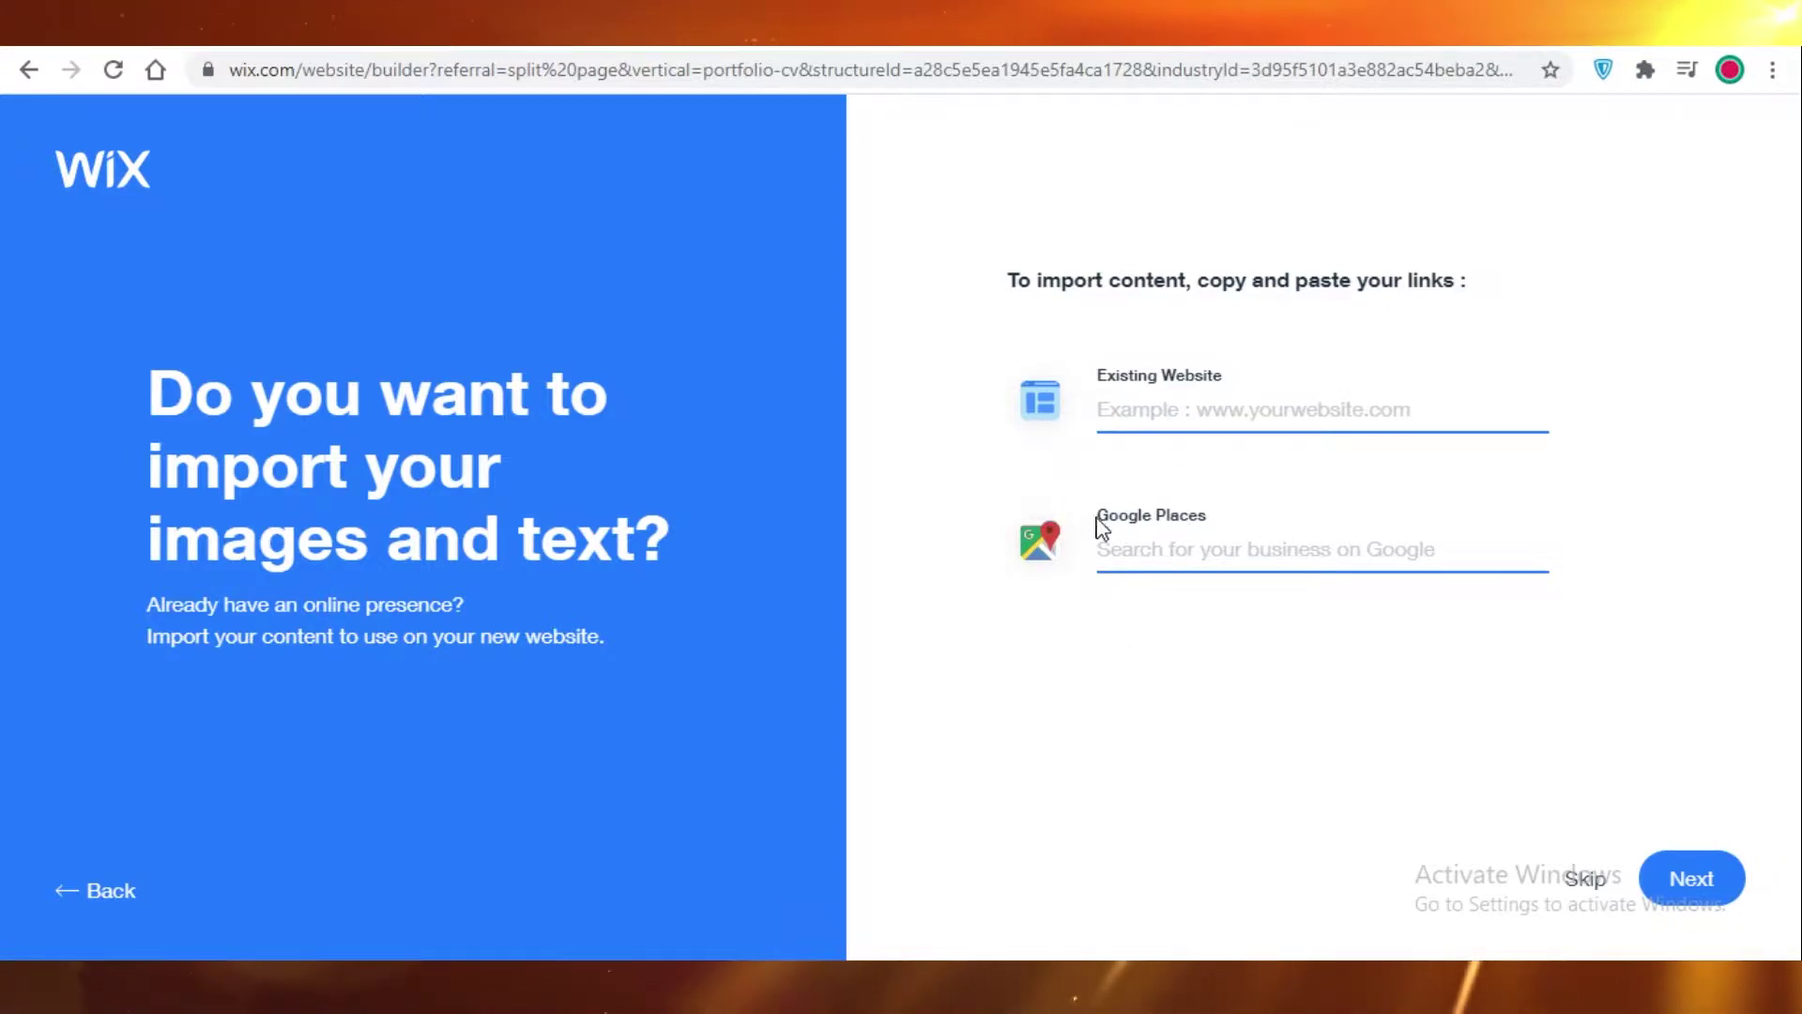
left_click(1580, 880)
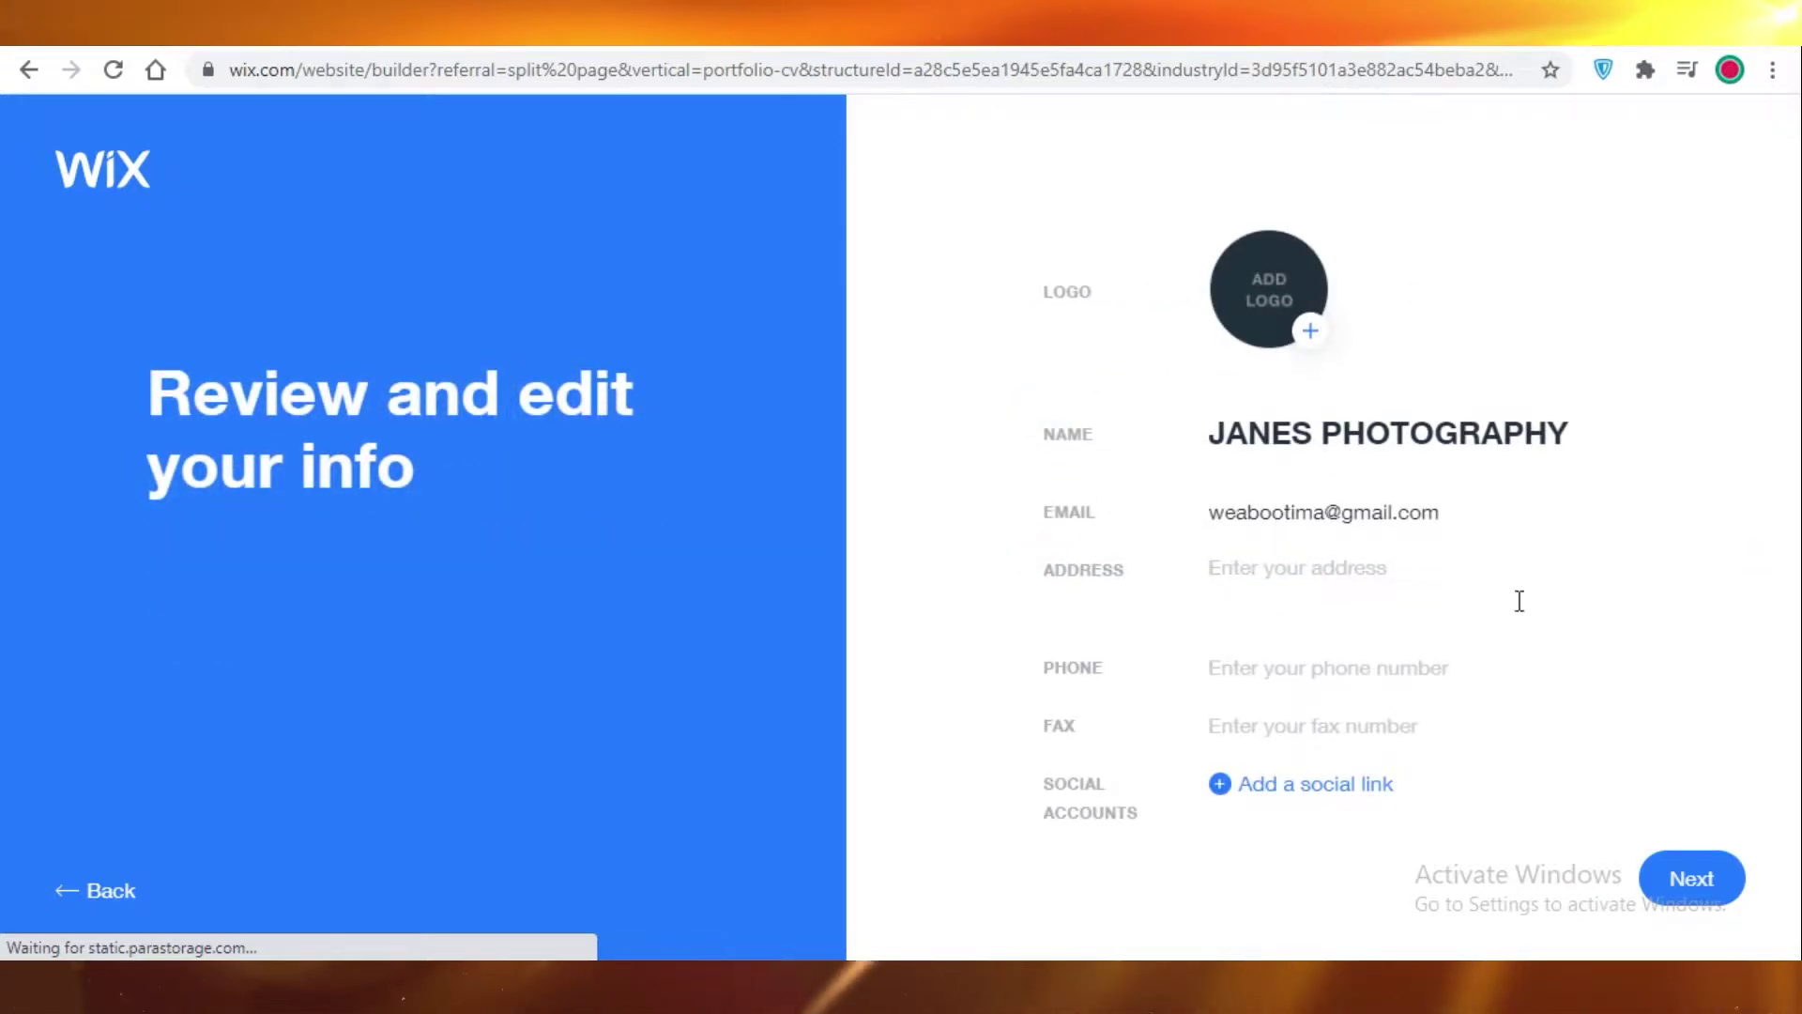
Step: Accept the reviewed info and pick the Agency theme for the site
left_click(1673, 892)
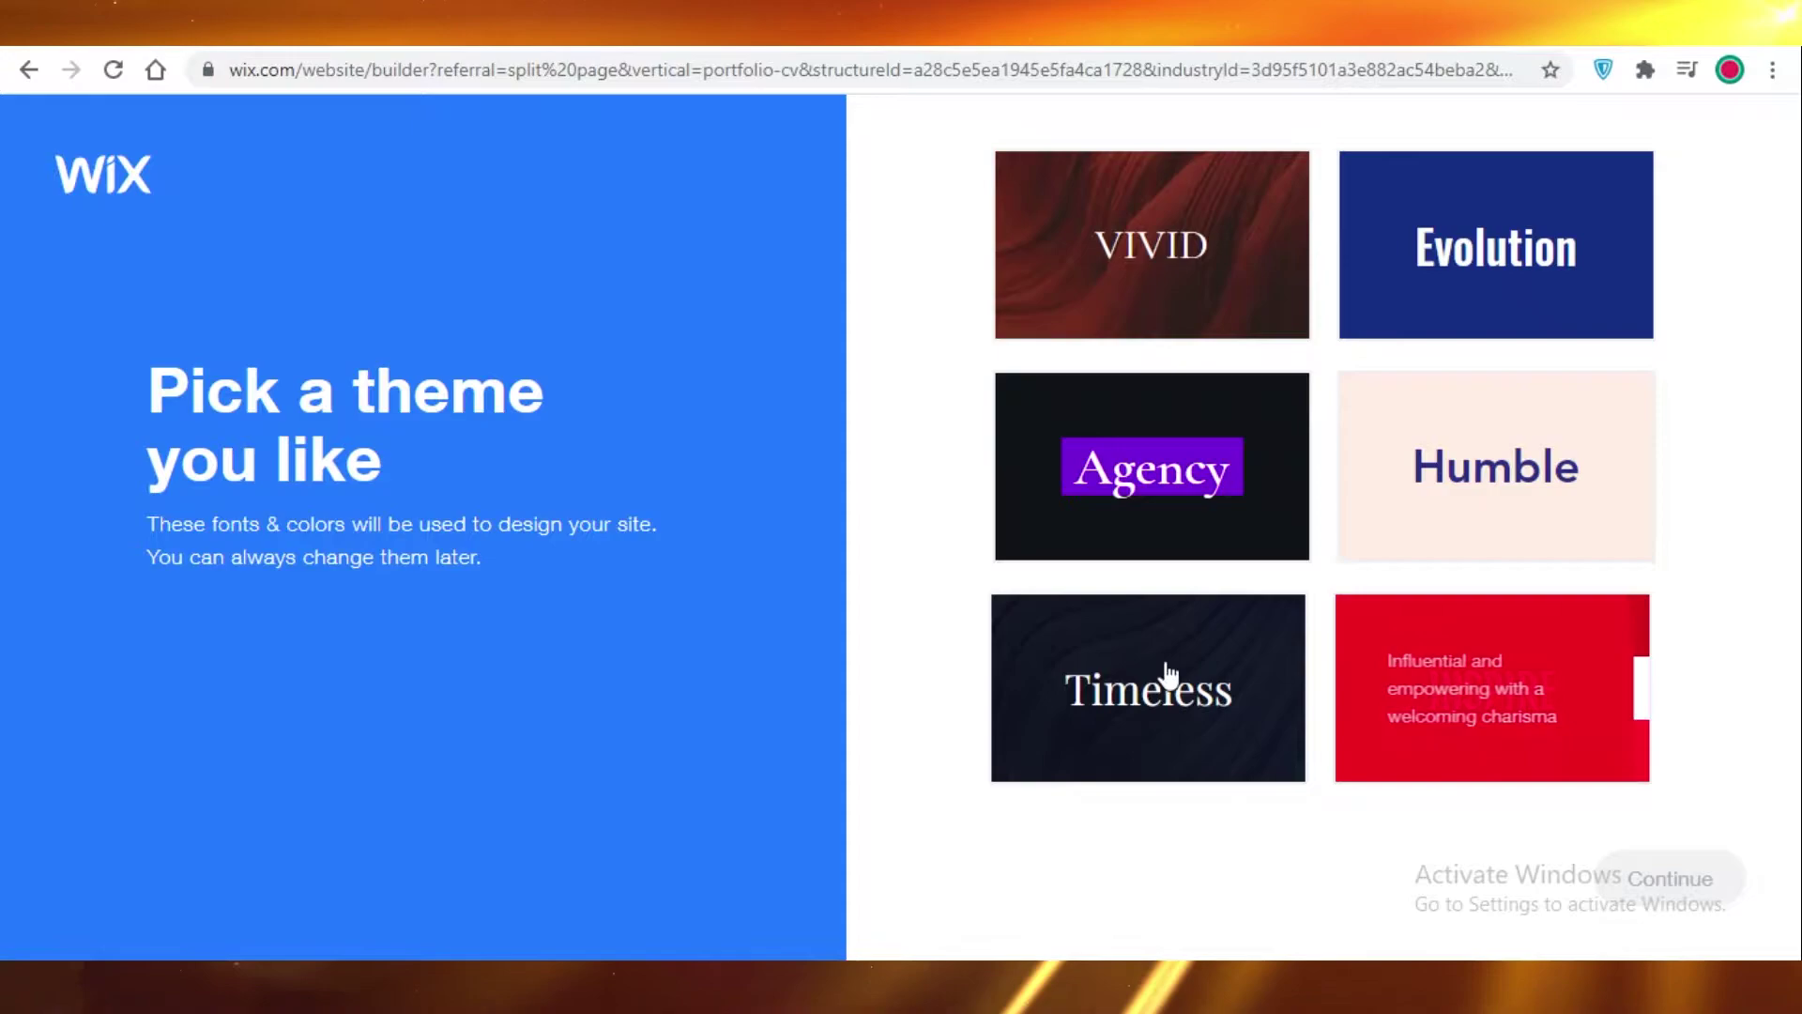
left_click(1141, 481)
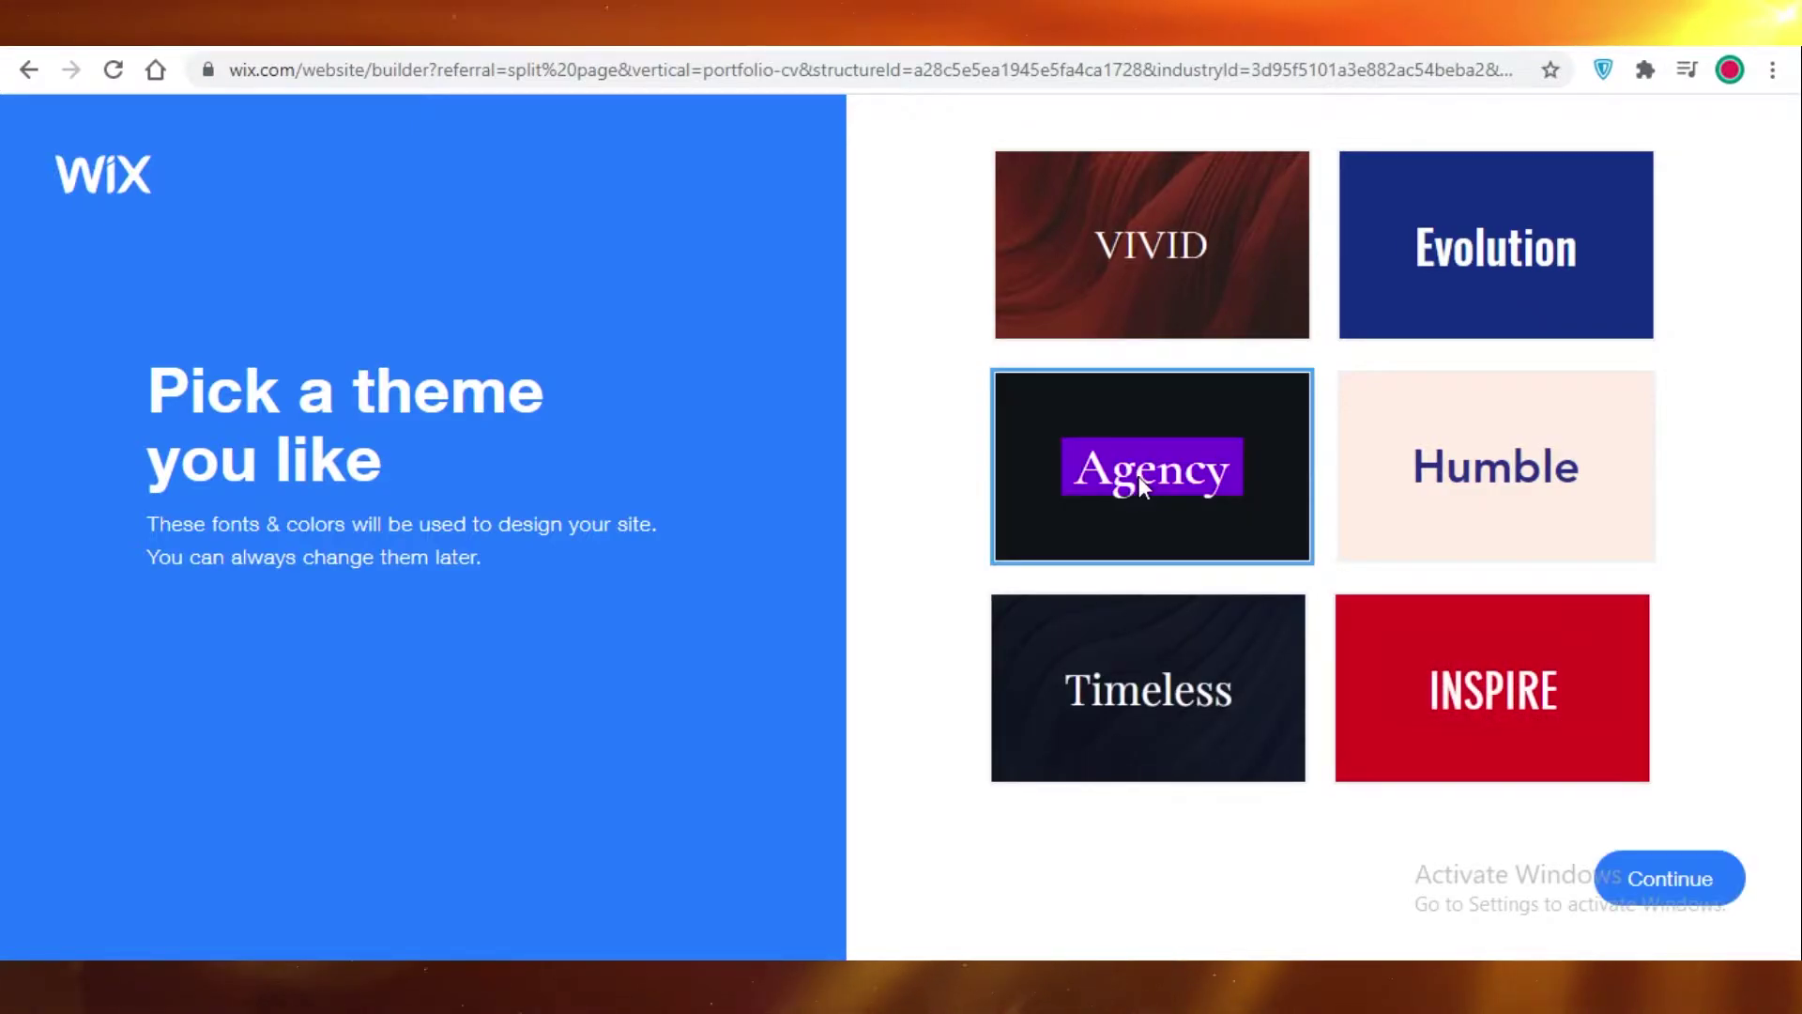
left_click(1691, 896)
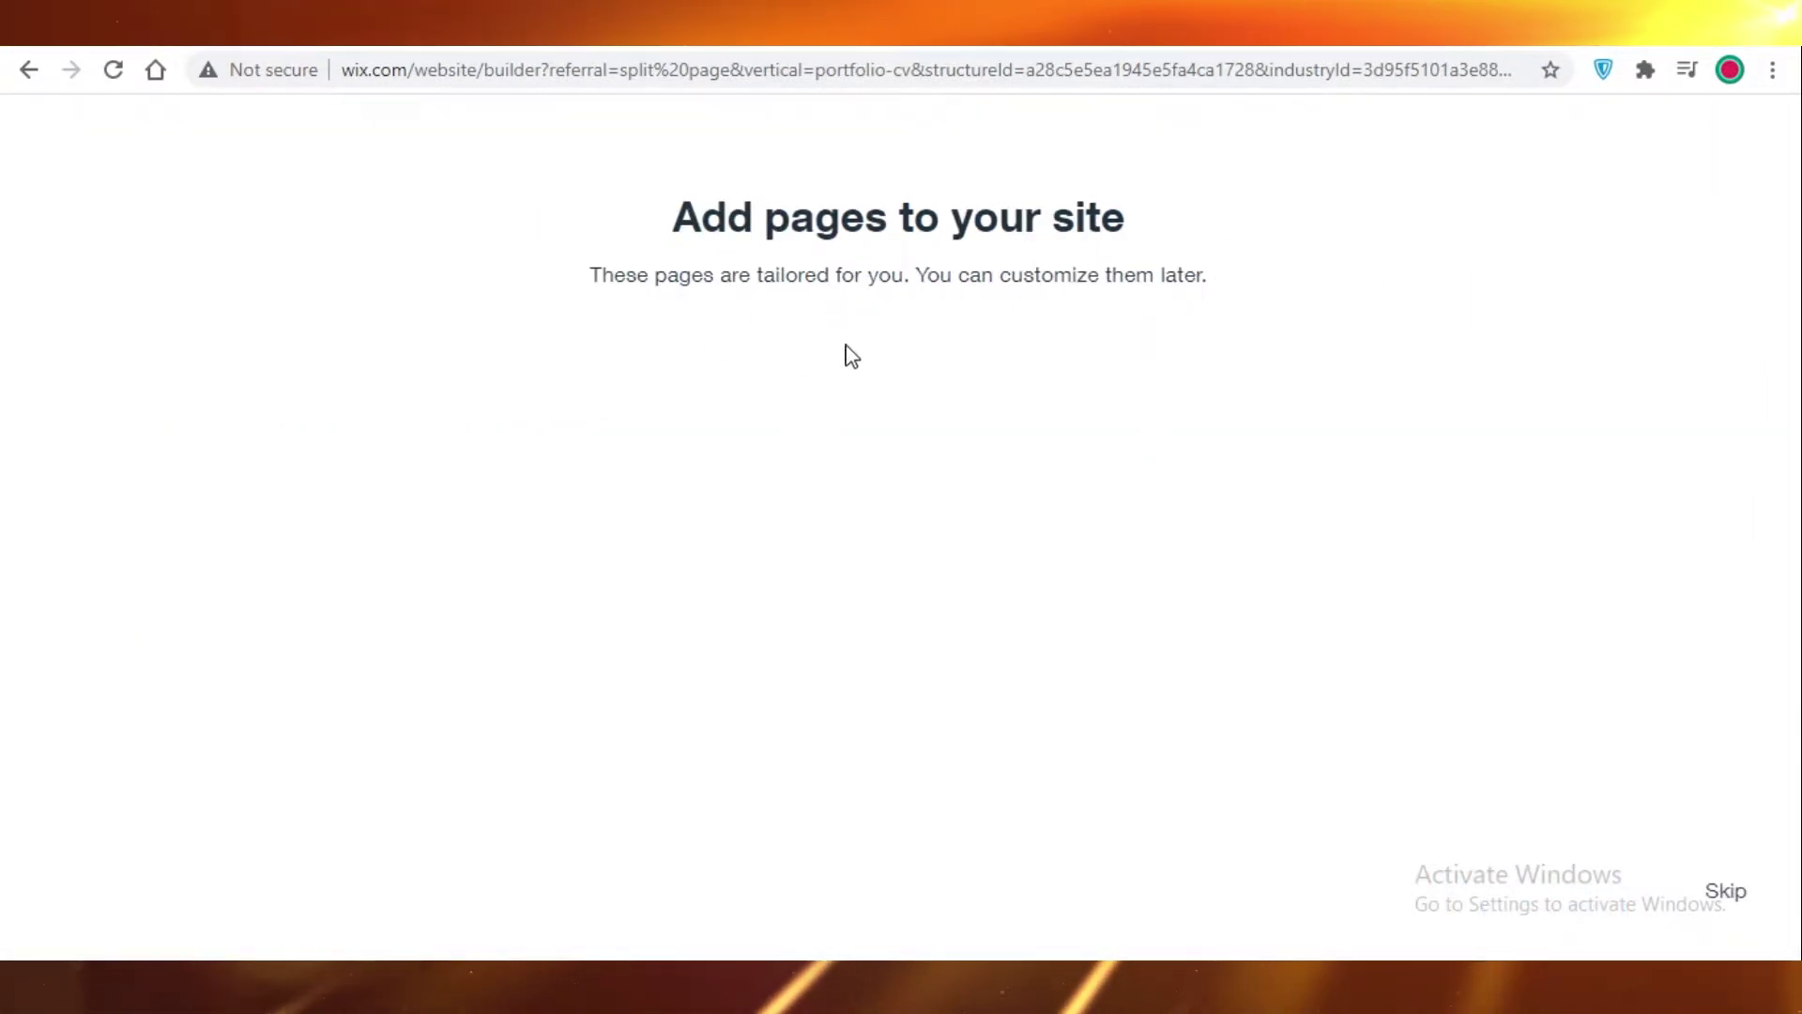
Step: Move past homepage design and add the Work, About and Contact pages
left_click(1728, 892)
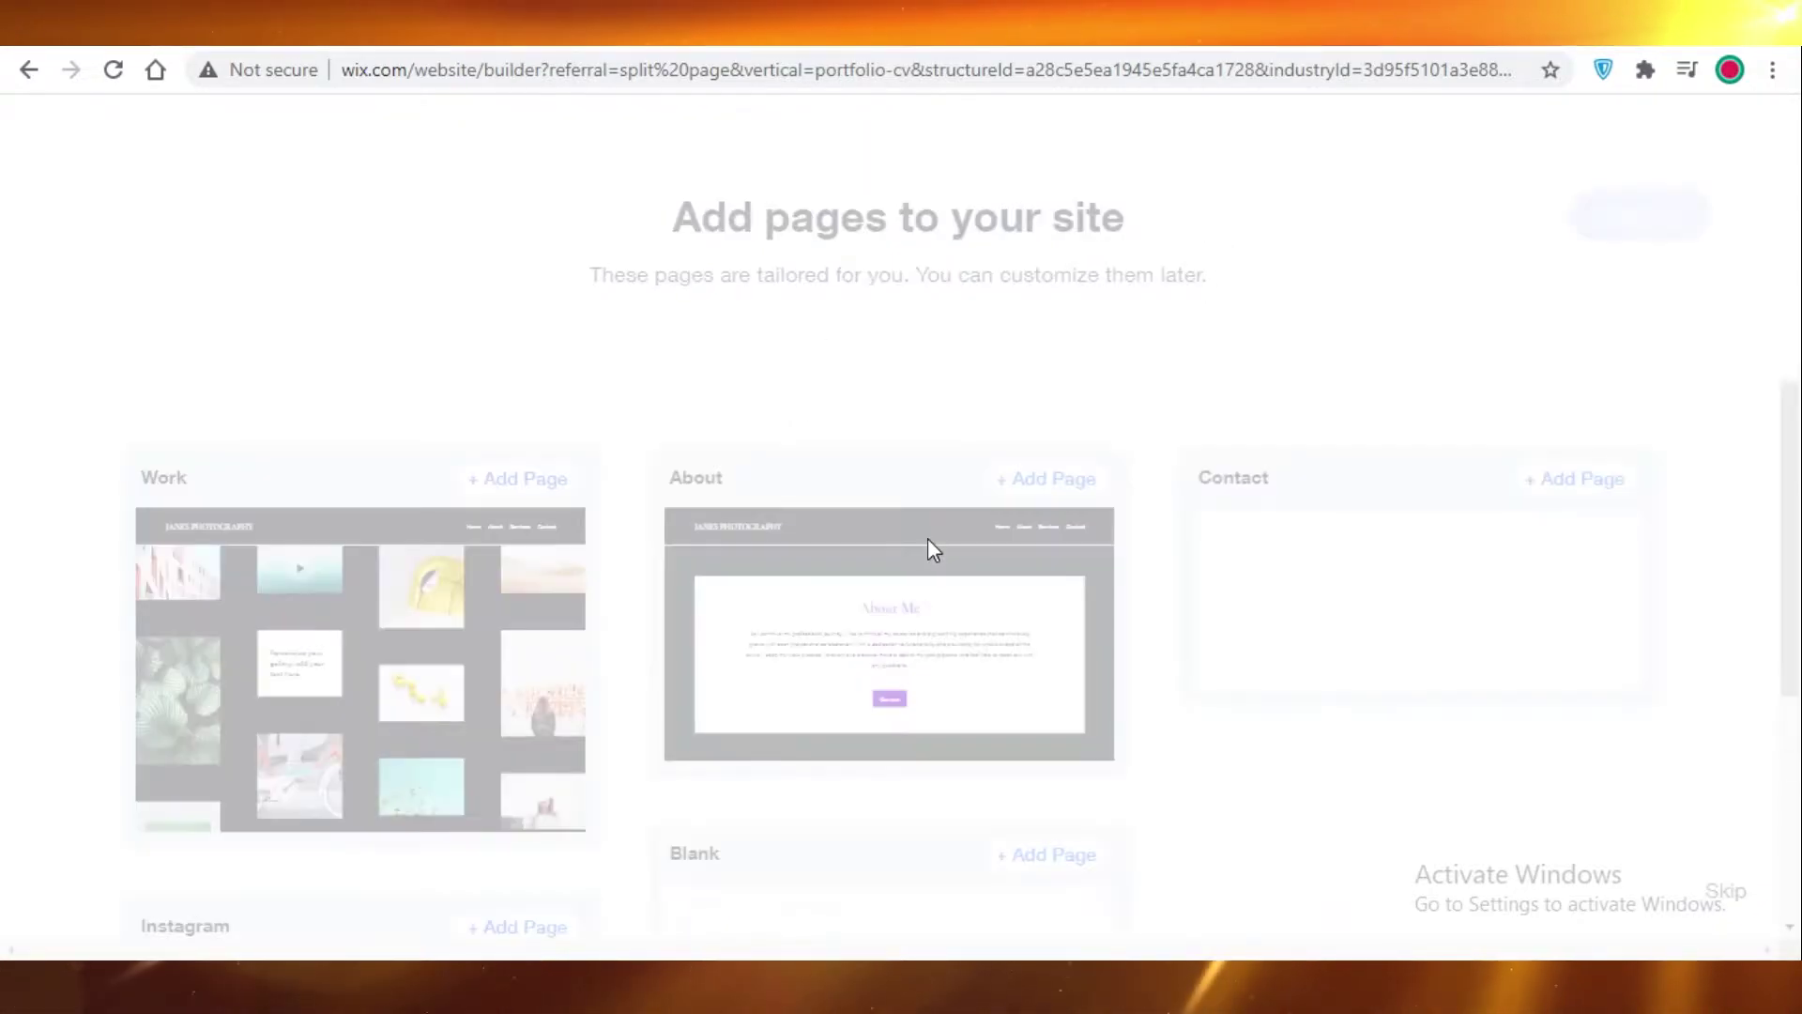
scroll(1541, 406, "down", 4)
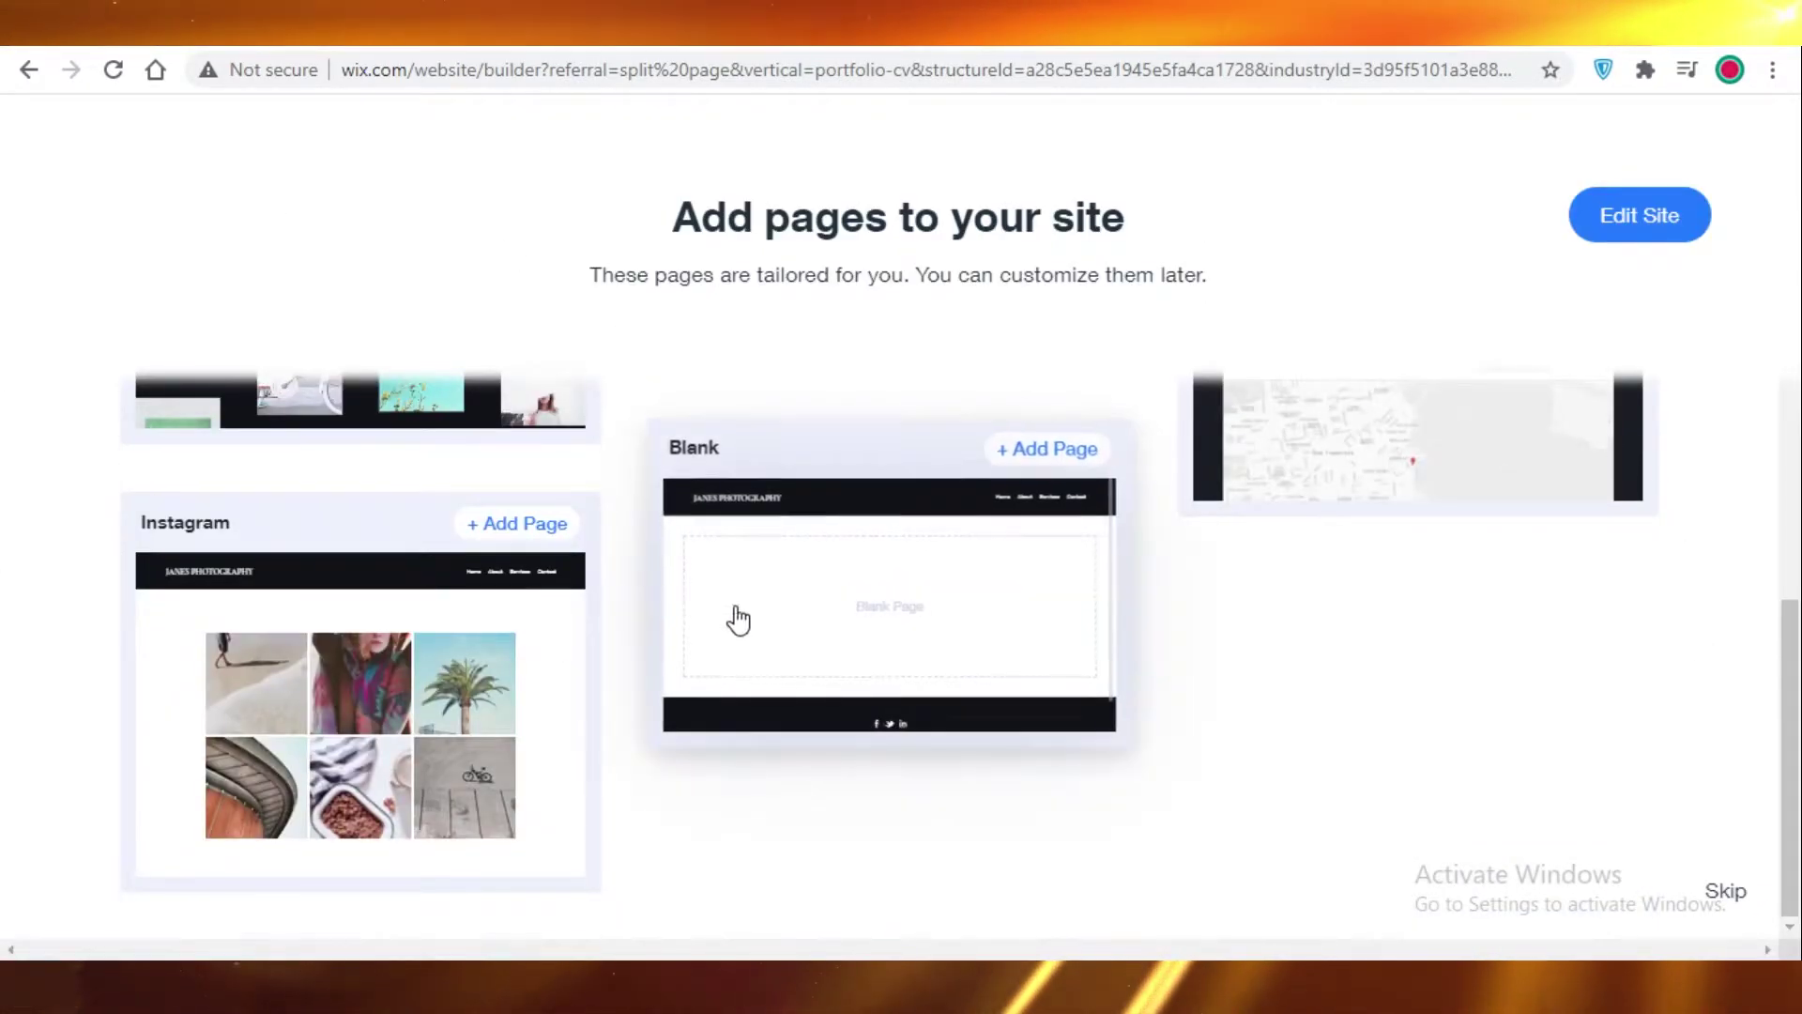
scroll(797, 475, "up", 4)
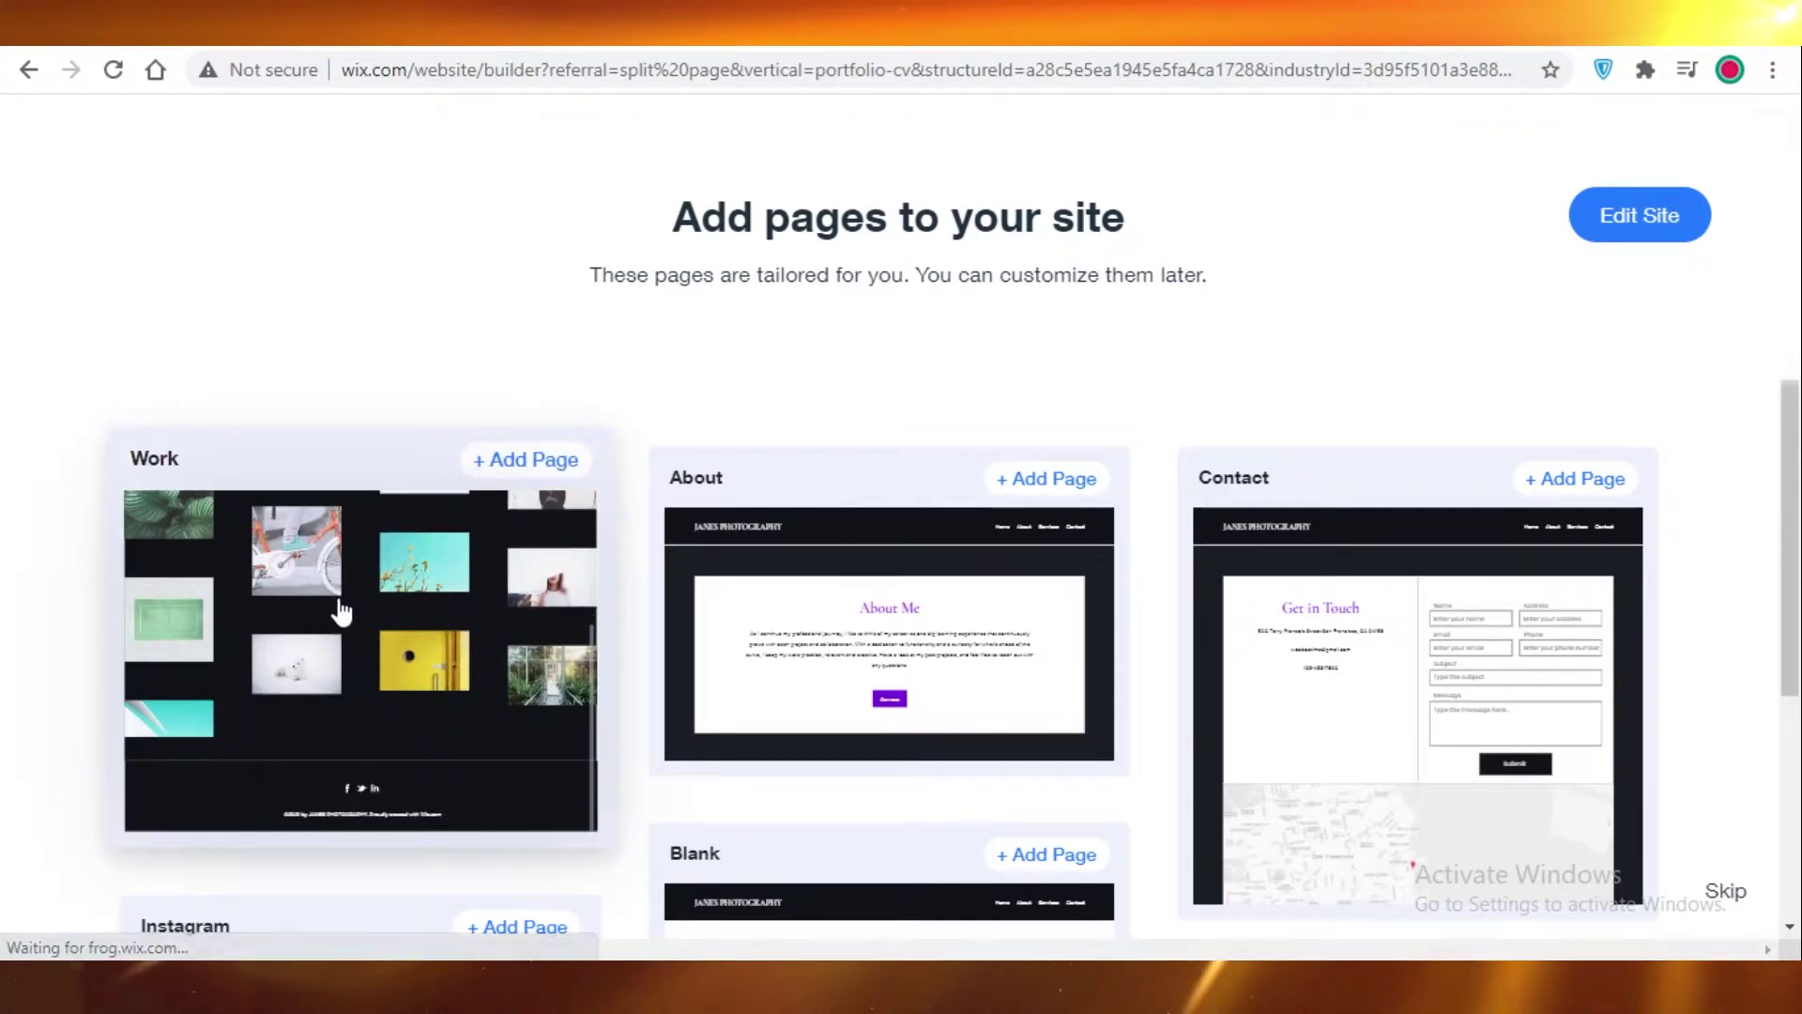
left_click(575, 461)
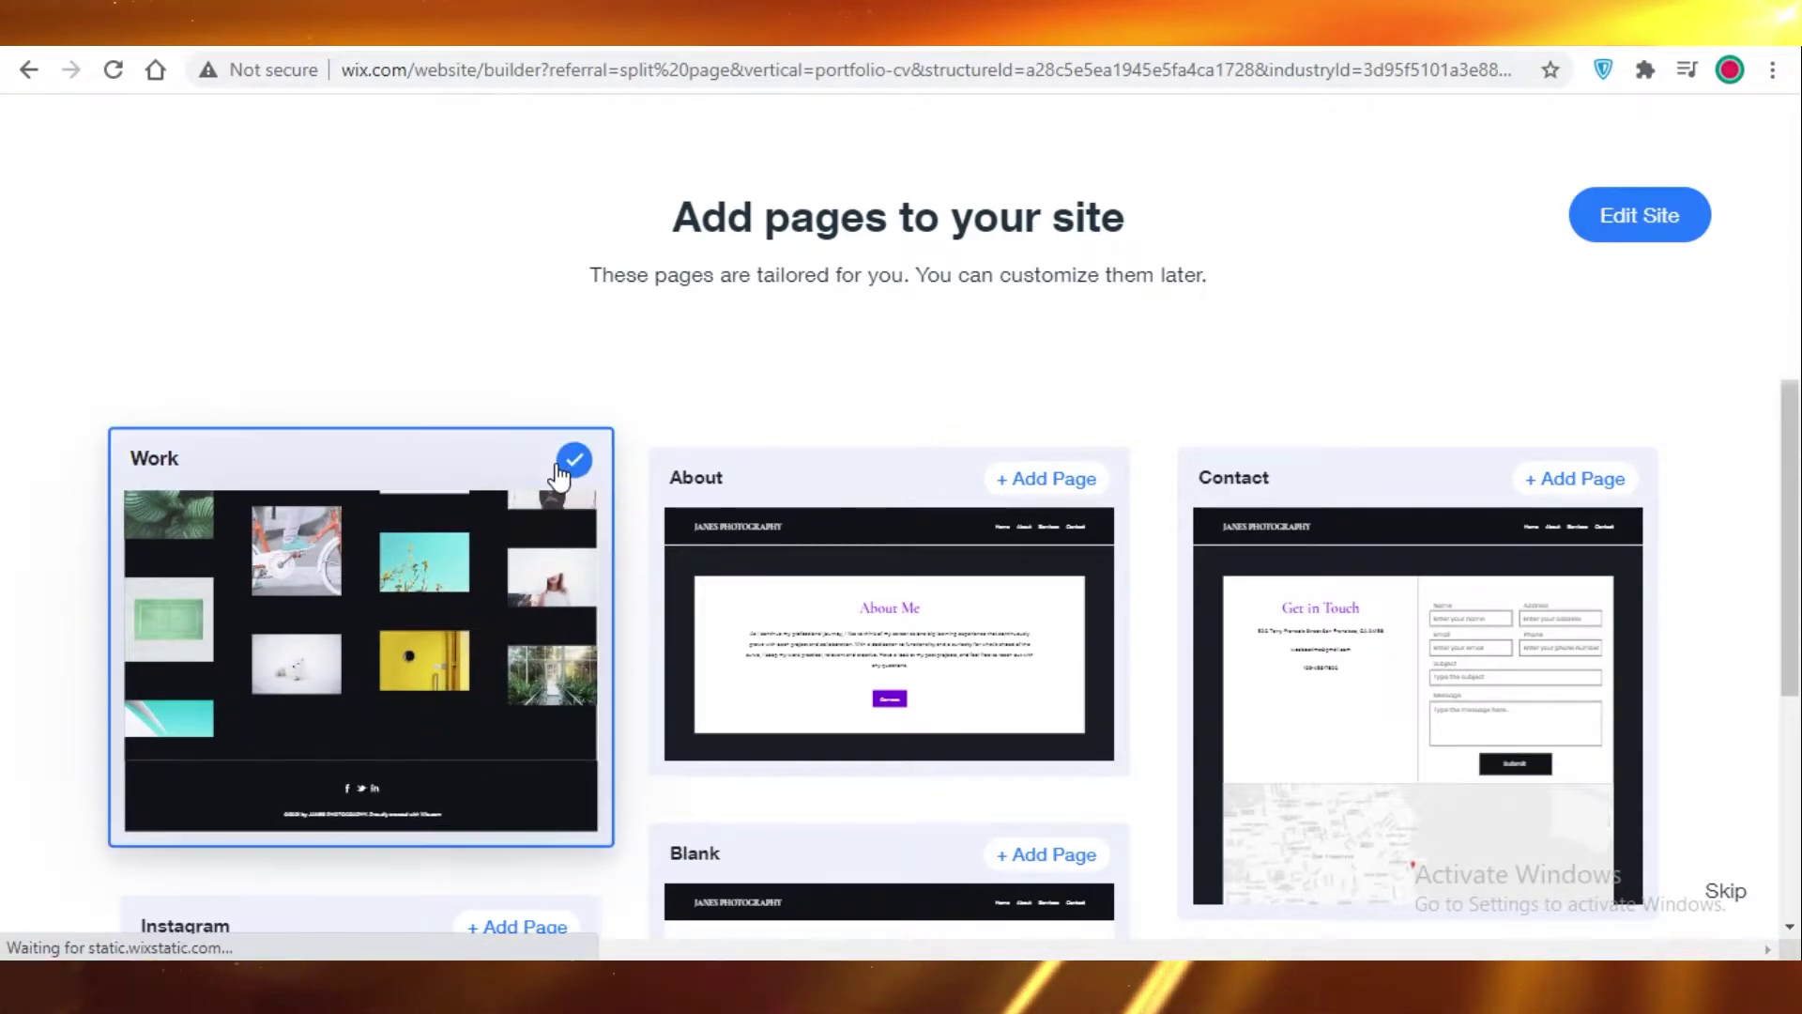
left_click(1087, 481)
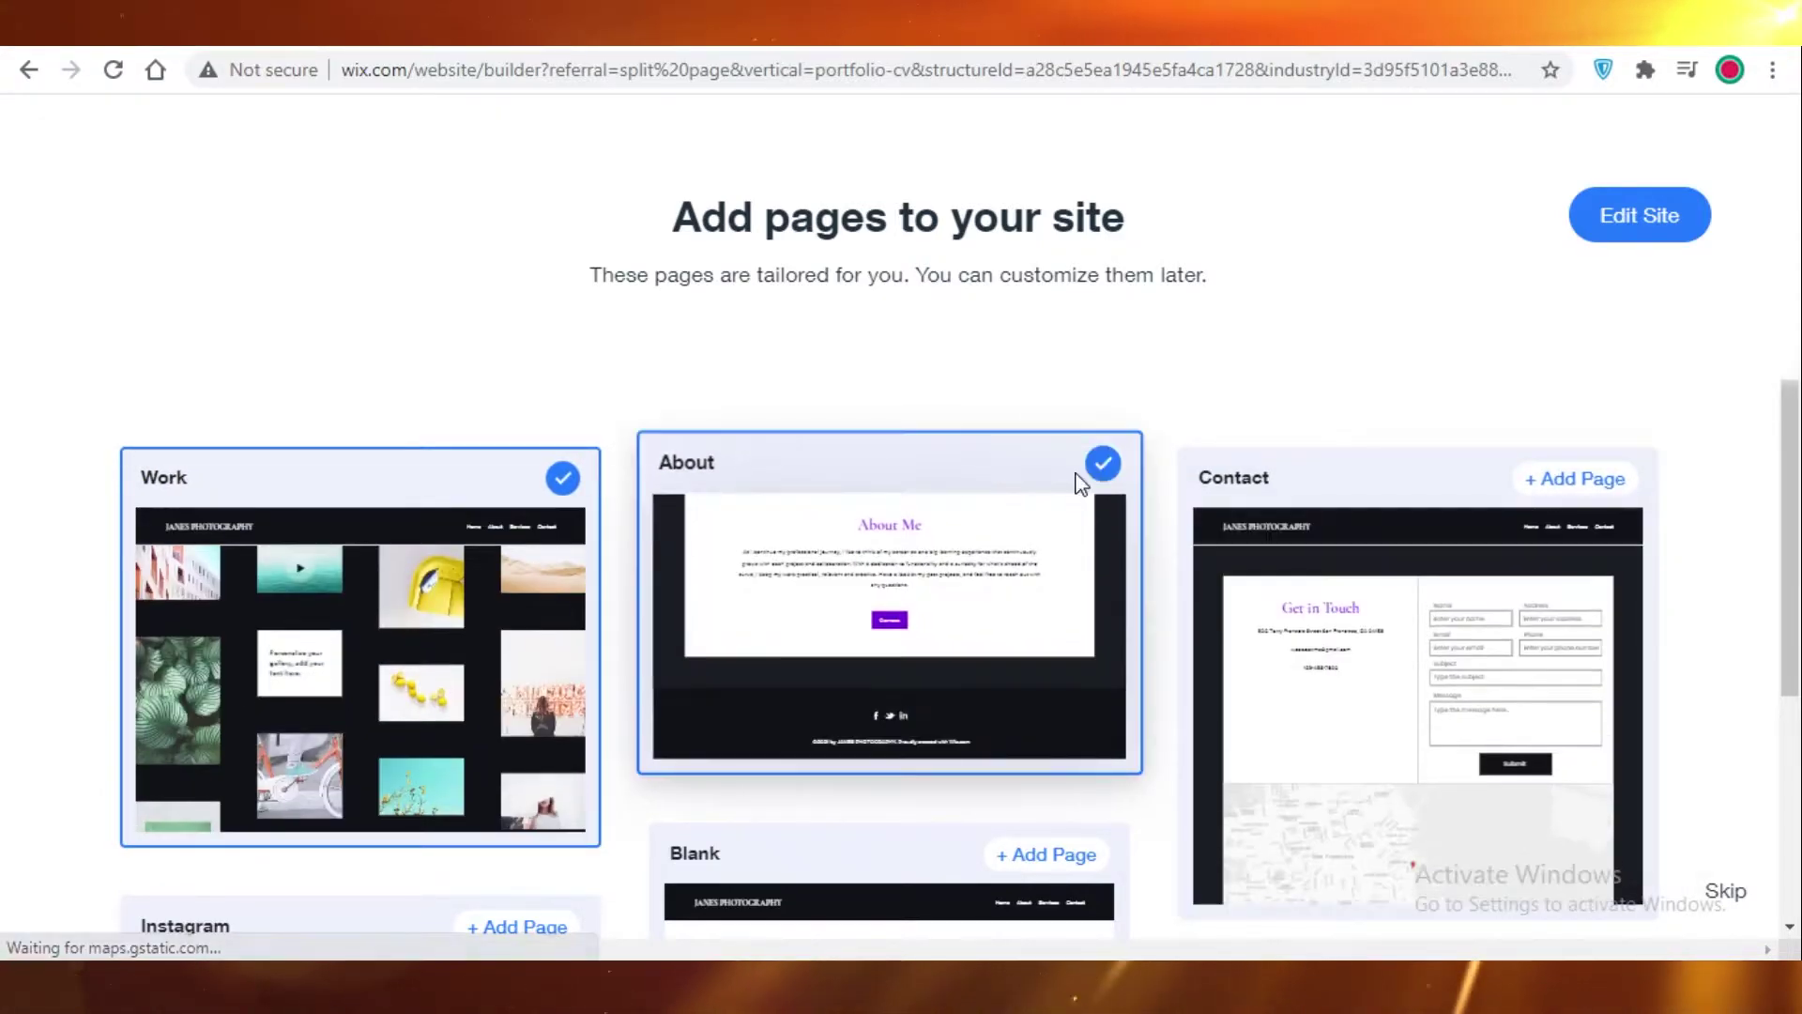
left_click(1601, 470)
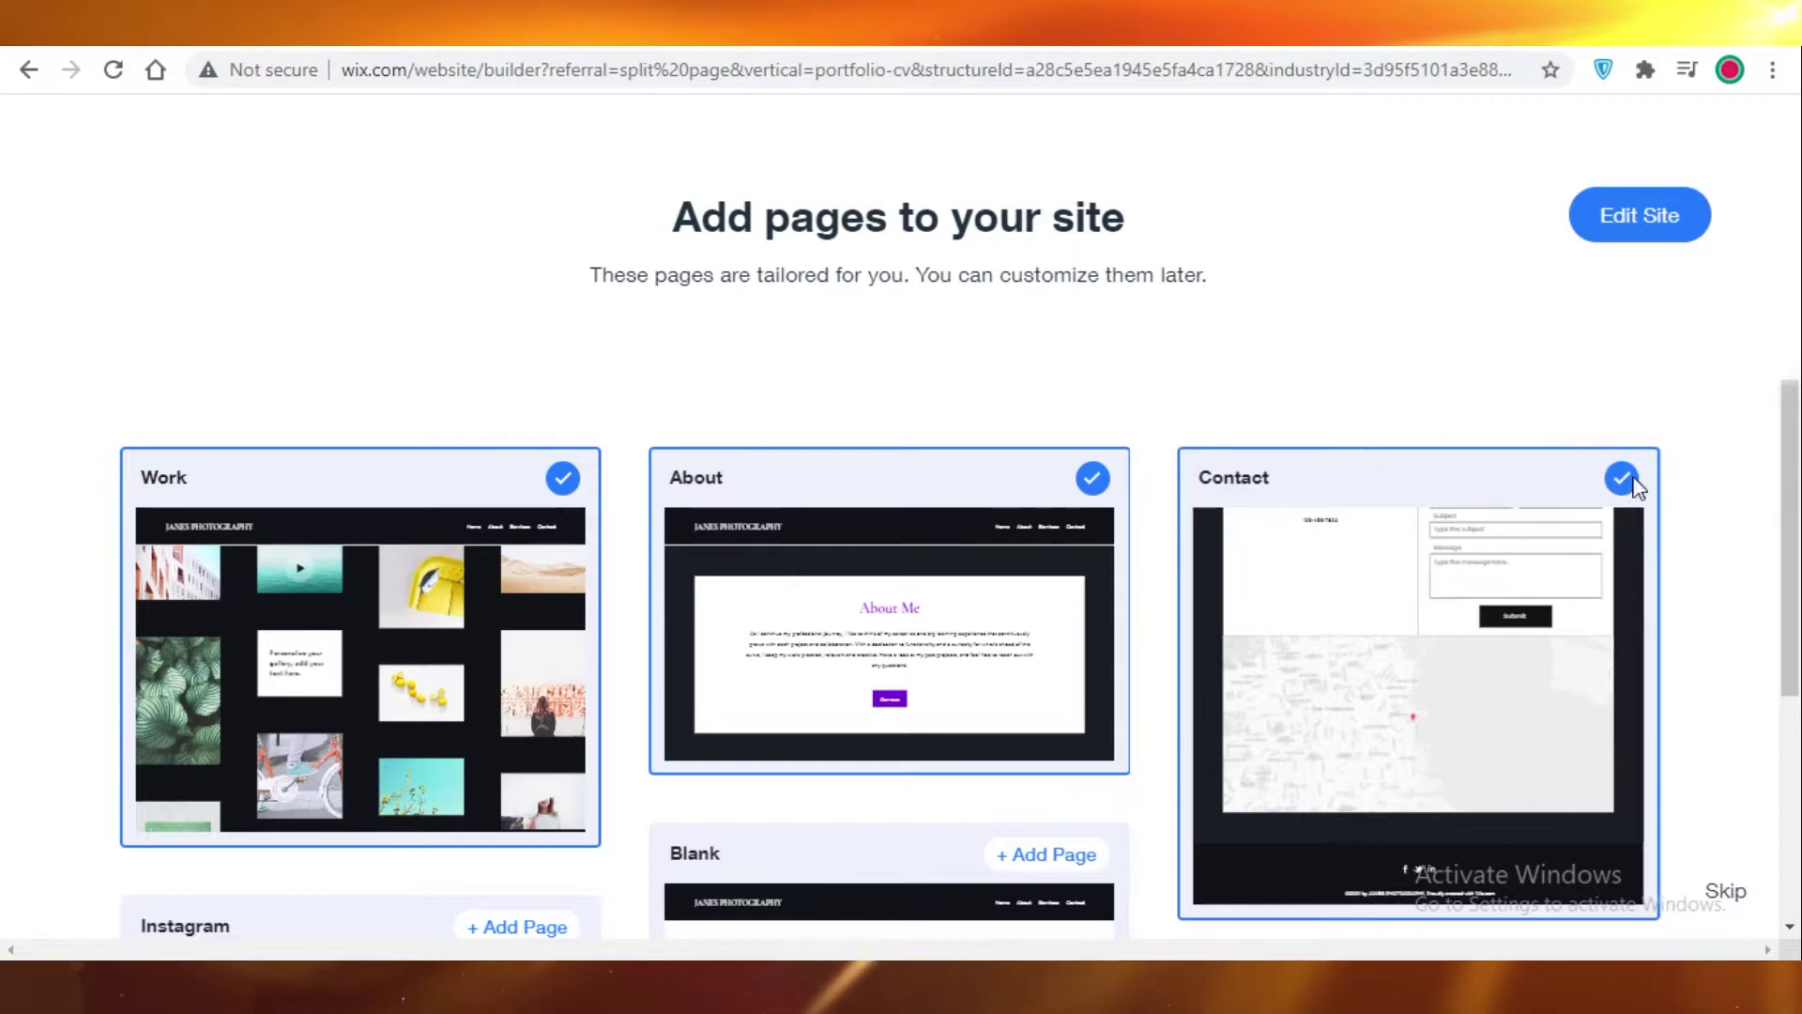
scroll(1258, 564, "down", 4)
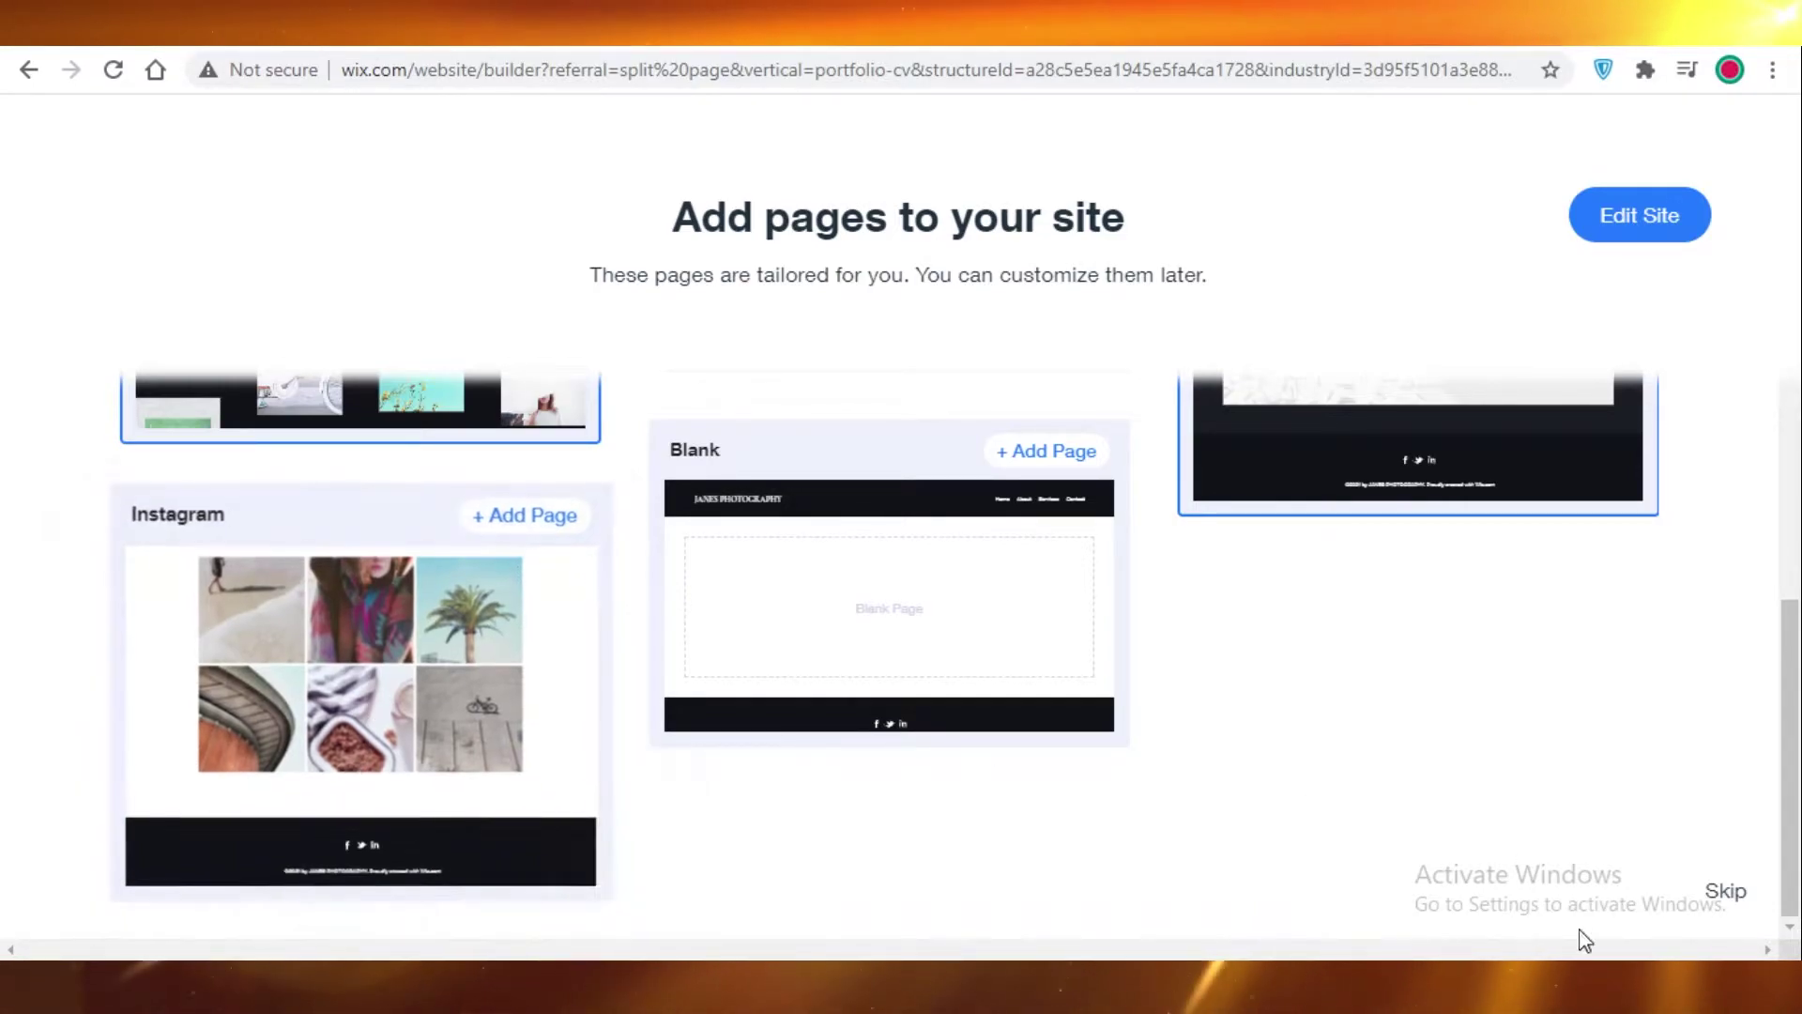
Step: Build the site with the chosen pages and let the JANES PHOTOGRAPHY editor load
left_click(1680, 212)
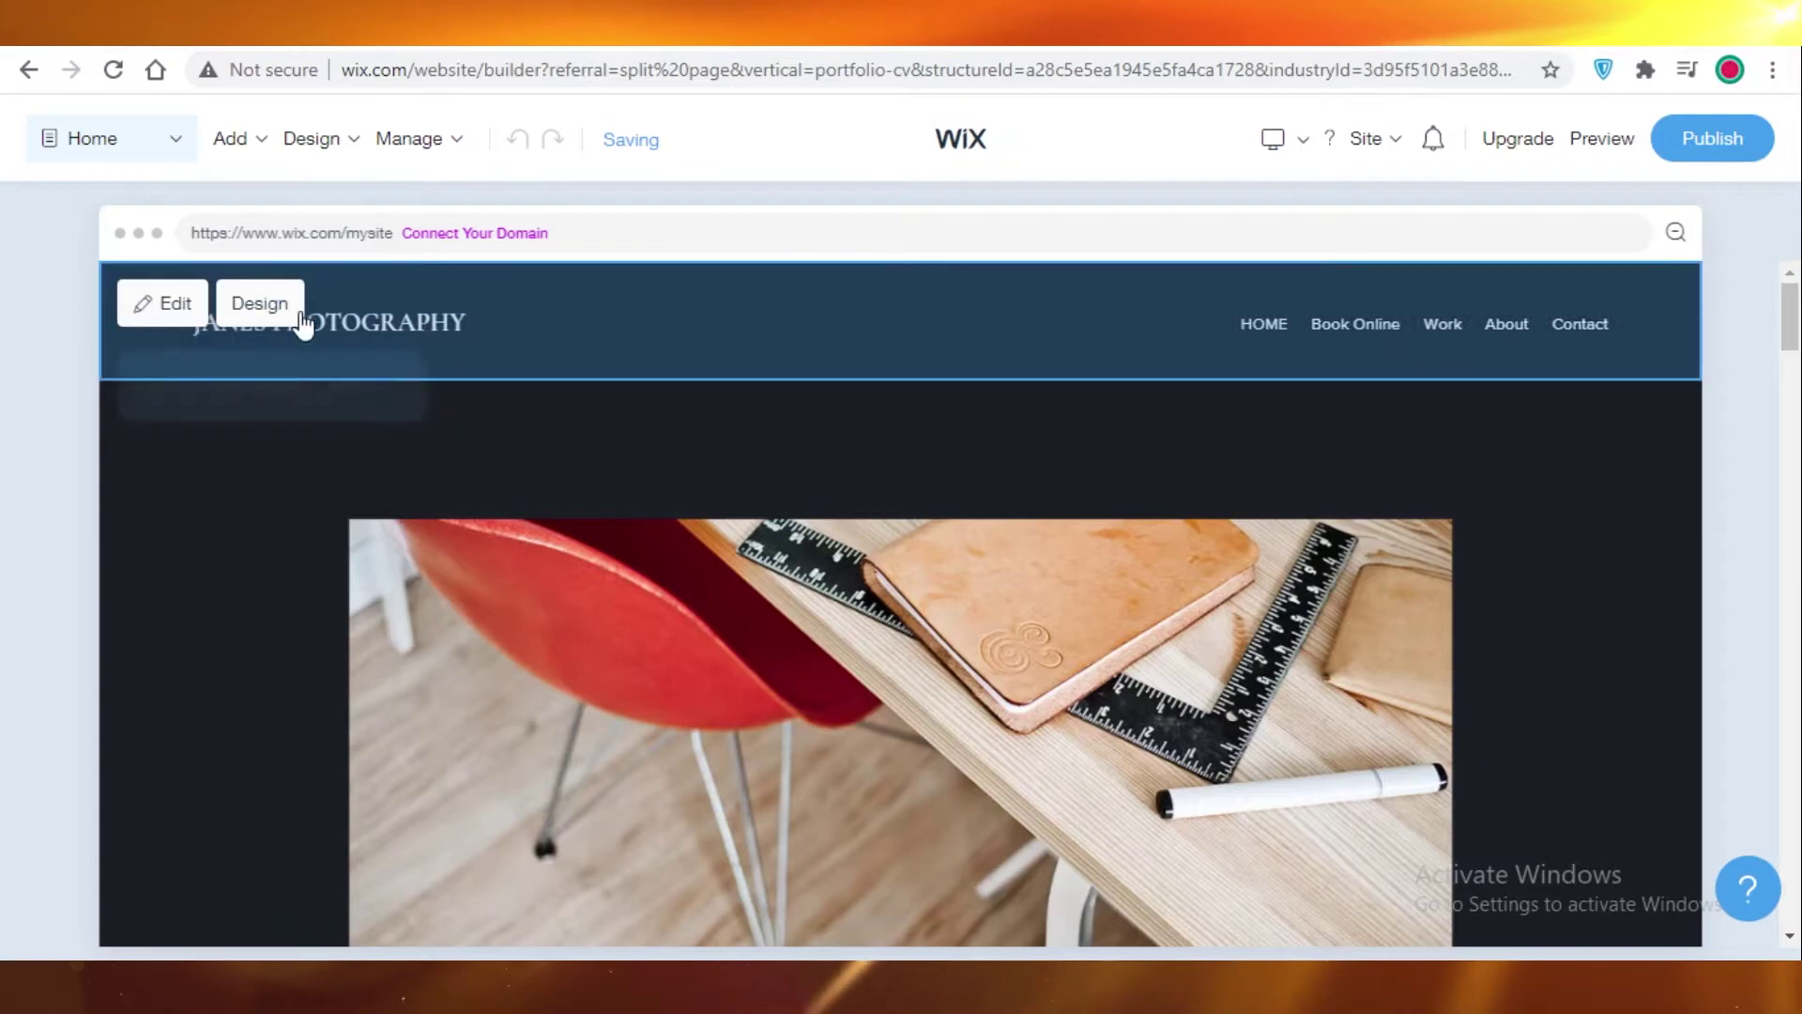
left_click(1474, 432)
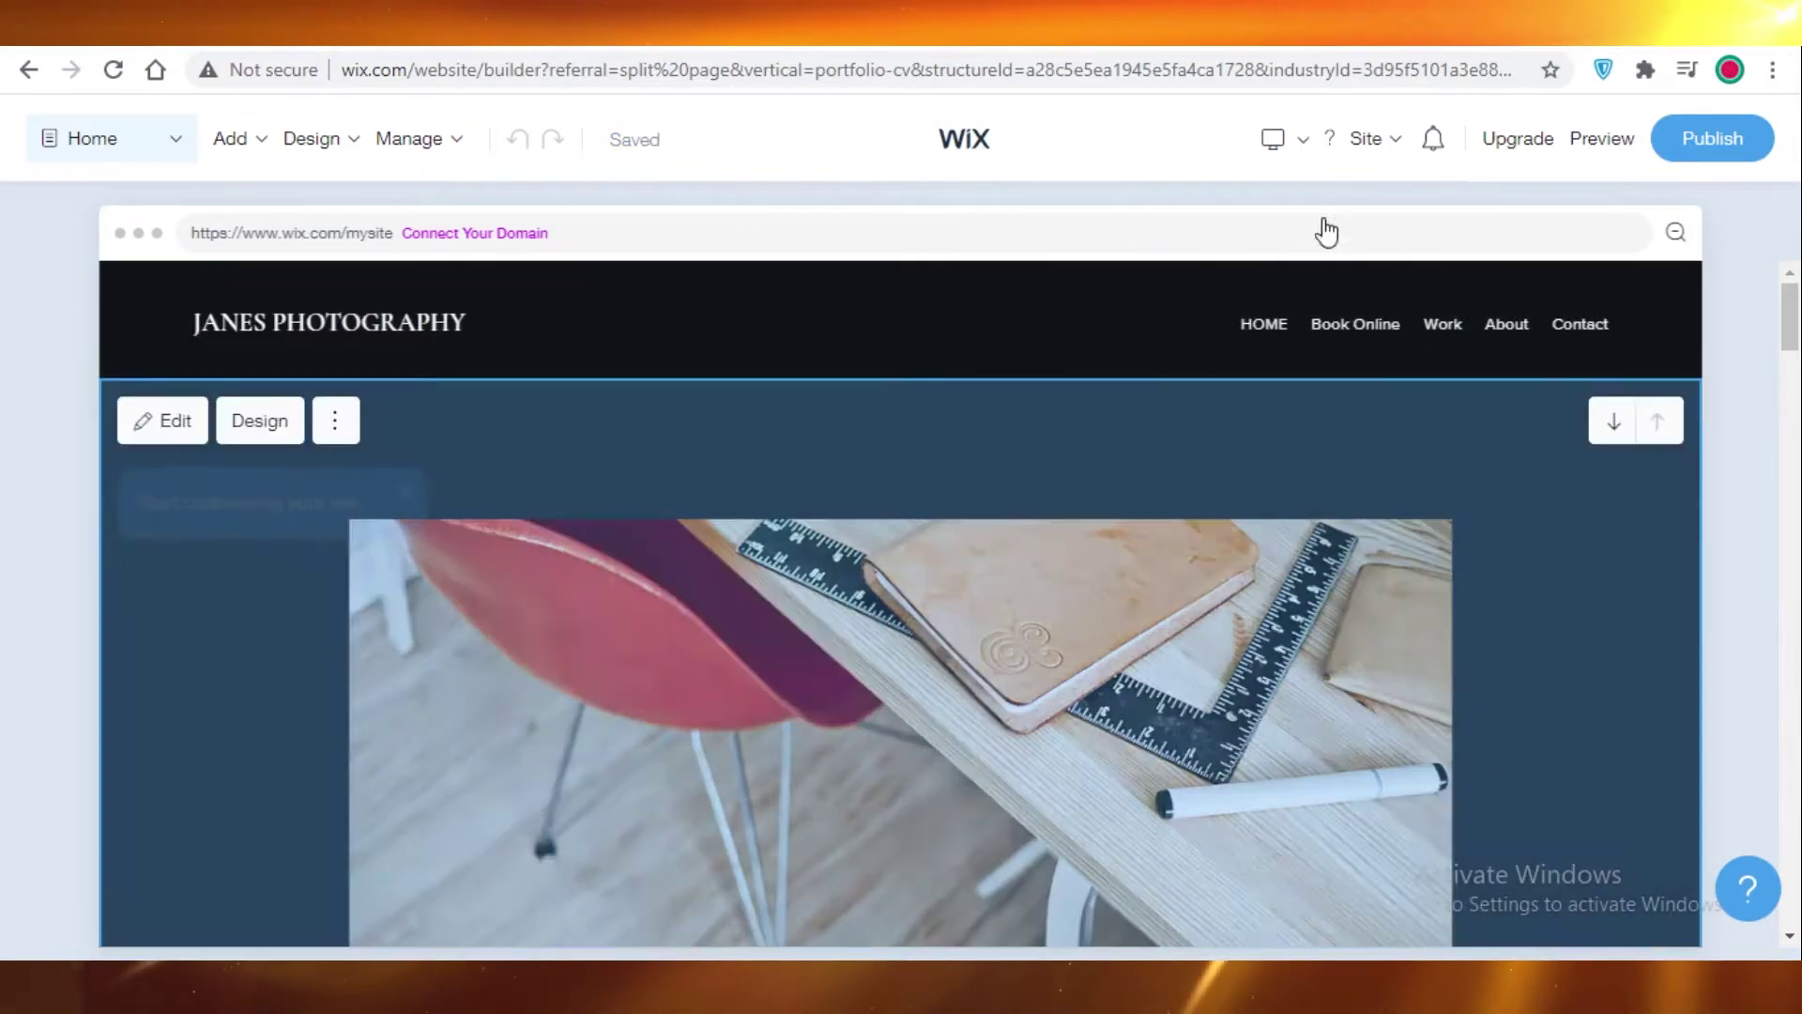
left_click(1326, 232)
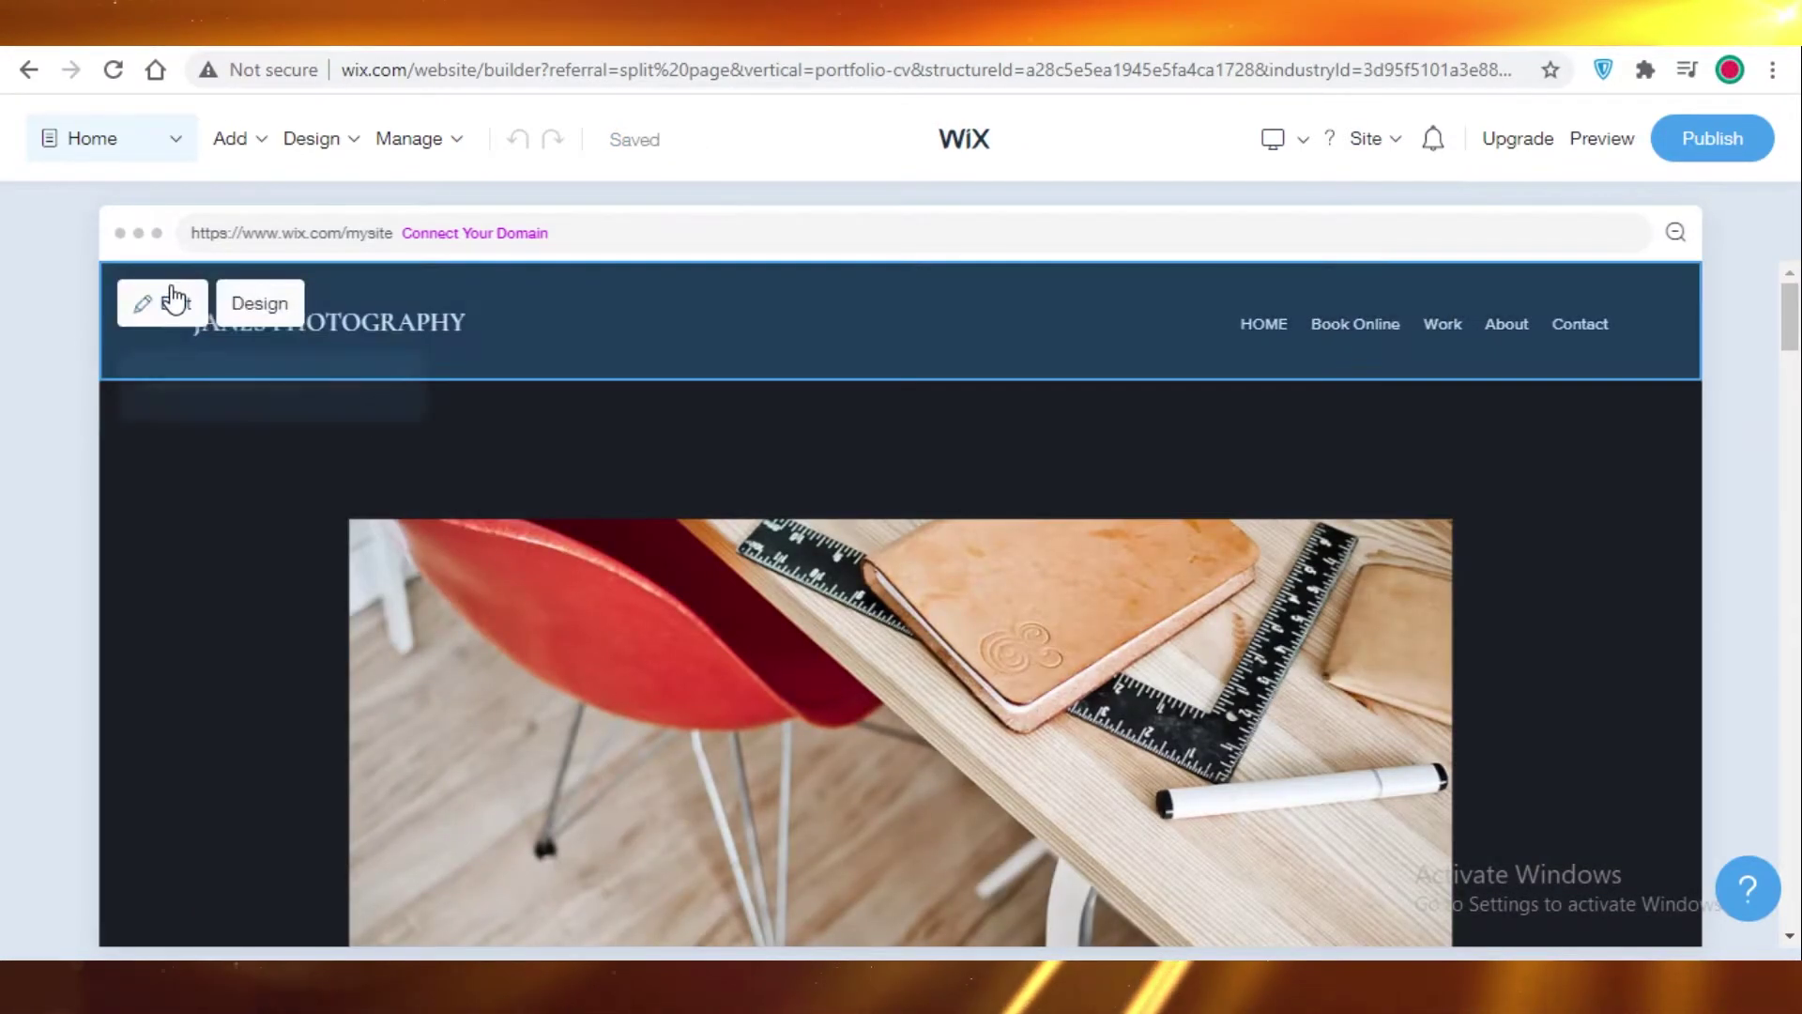
left_click(174, 300)
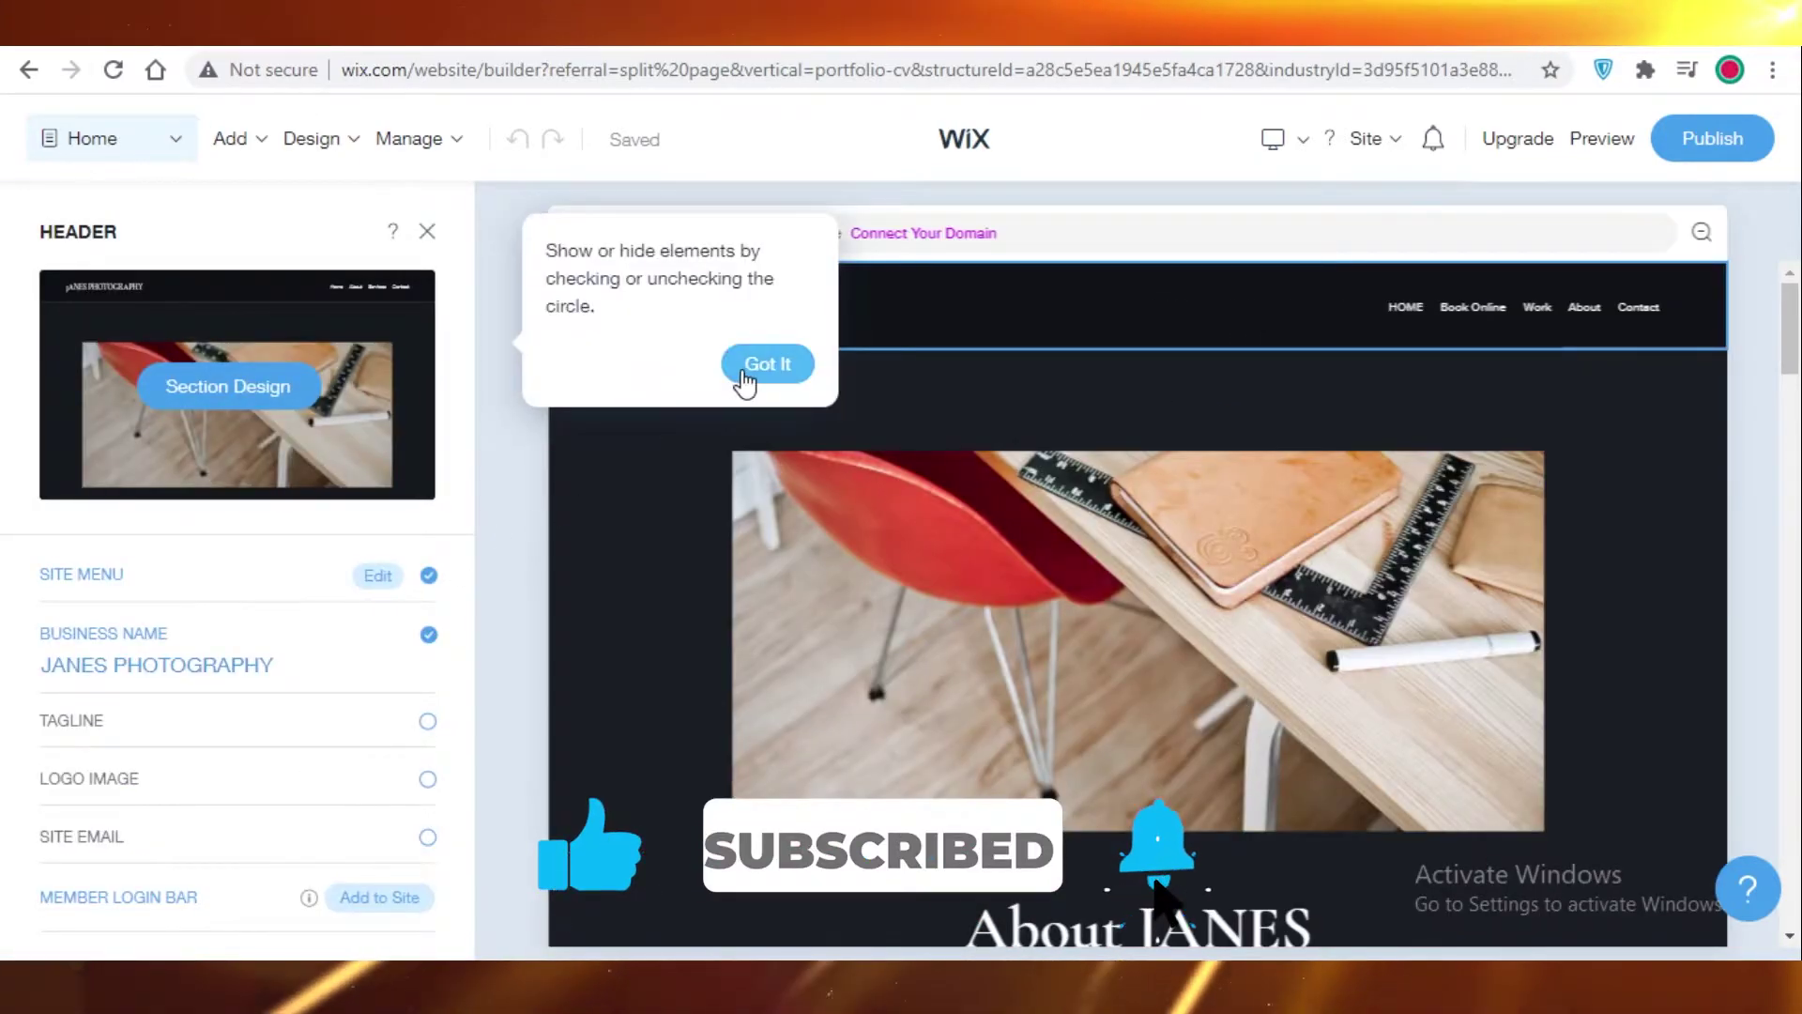
left_click(767, 364)
scroll(375, 788, "down", 2)
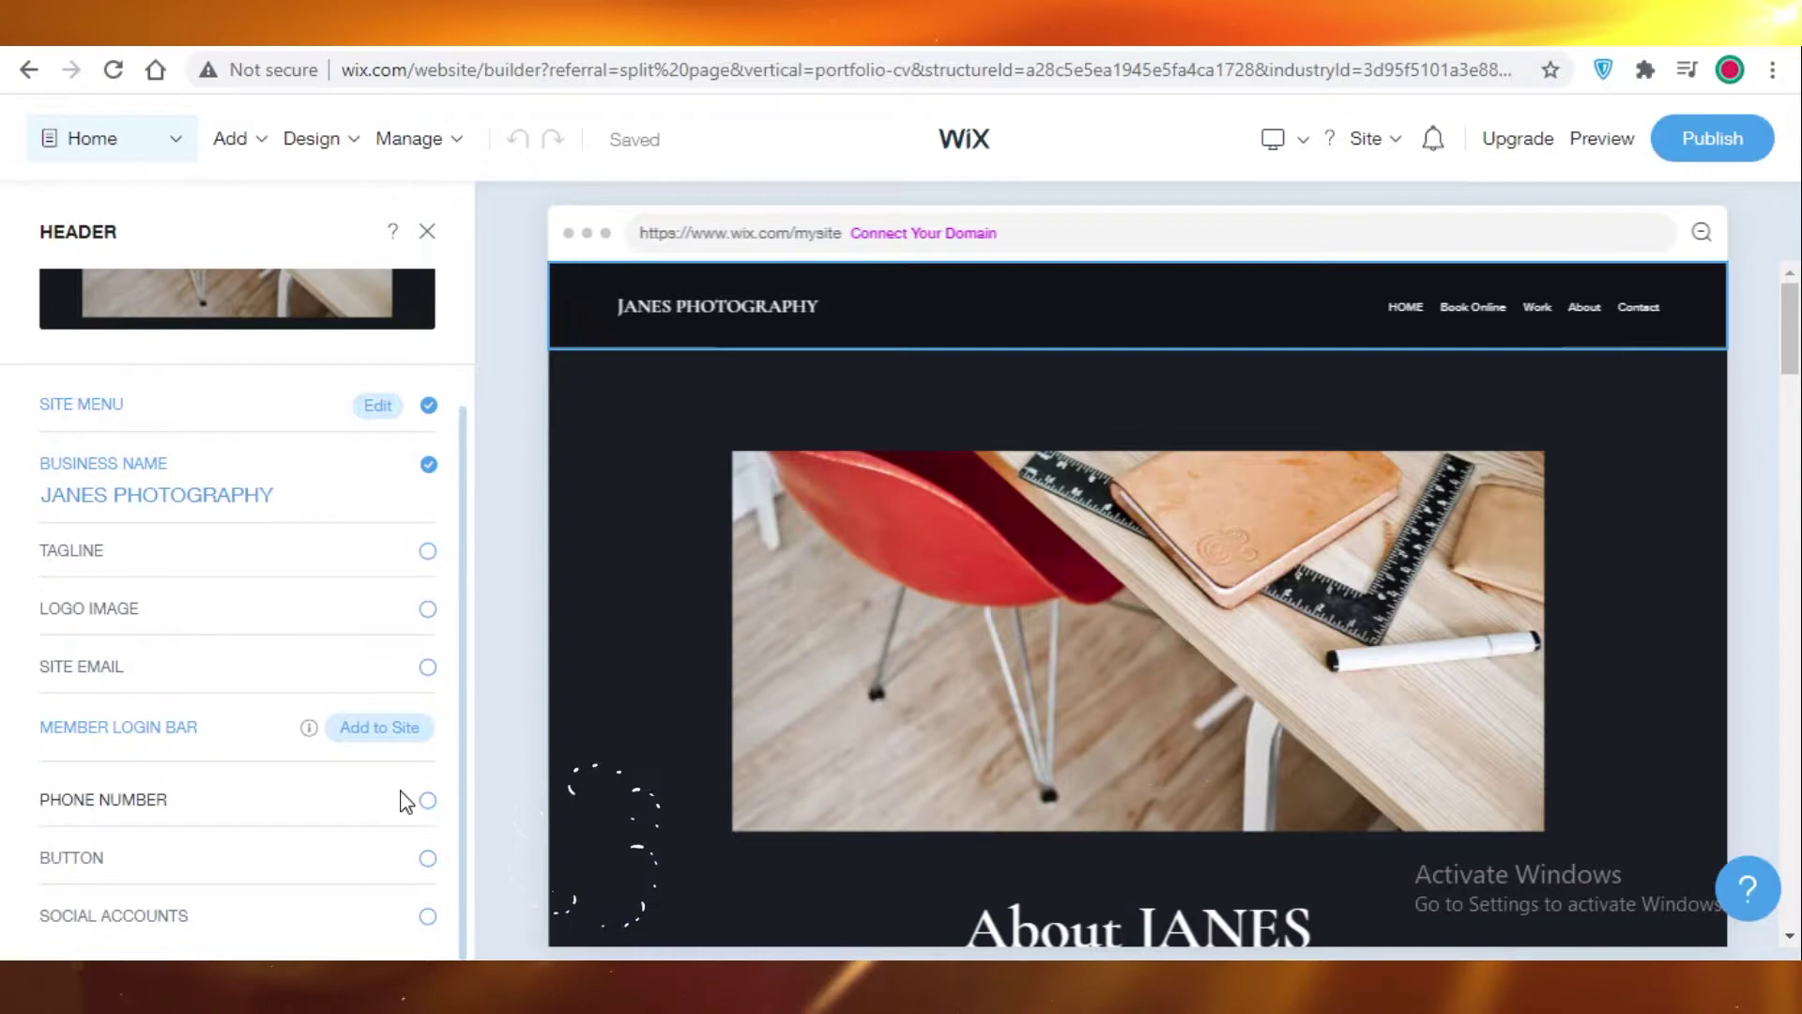
left_click(427, 801)
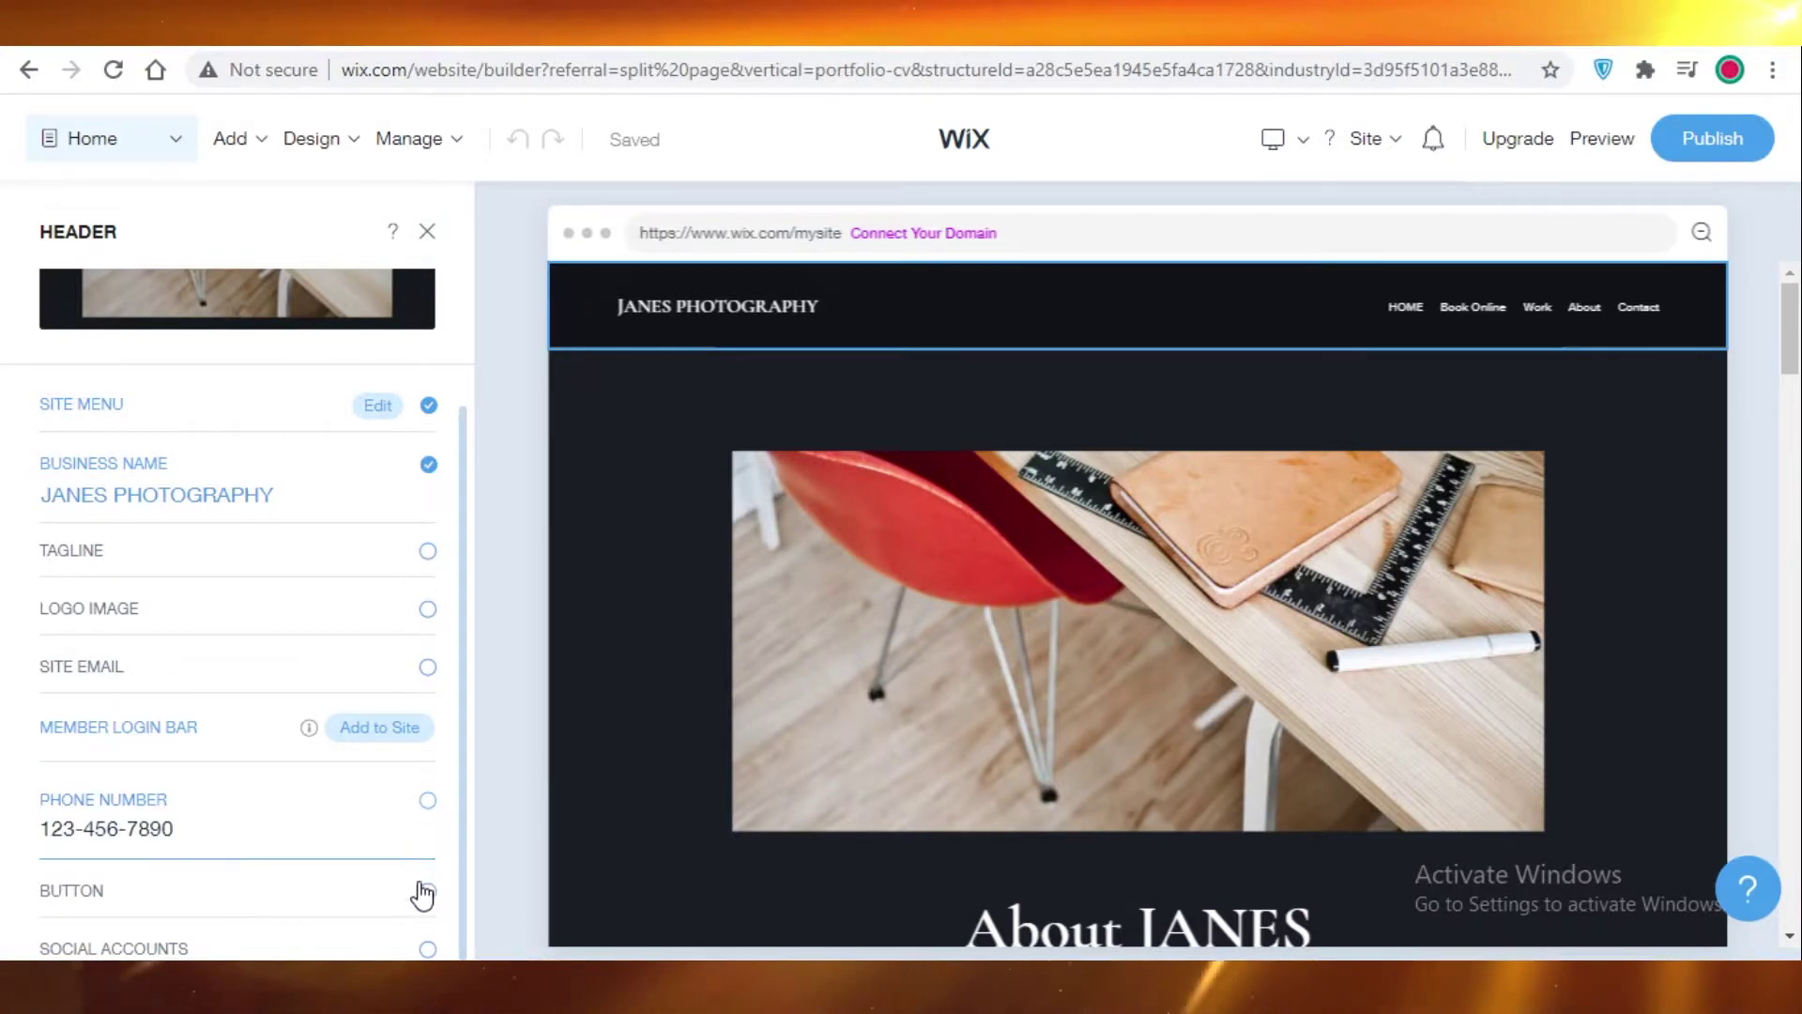
left_click(428, 860)
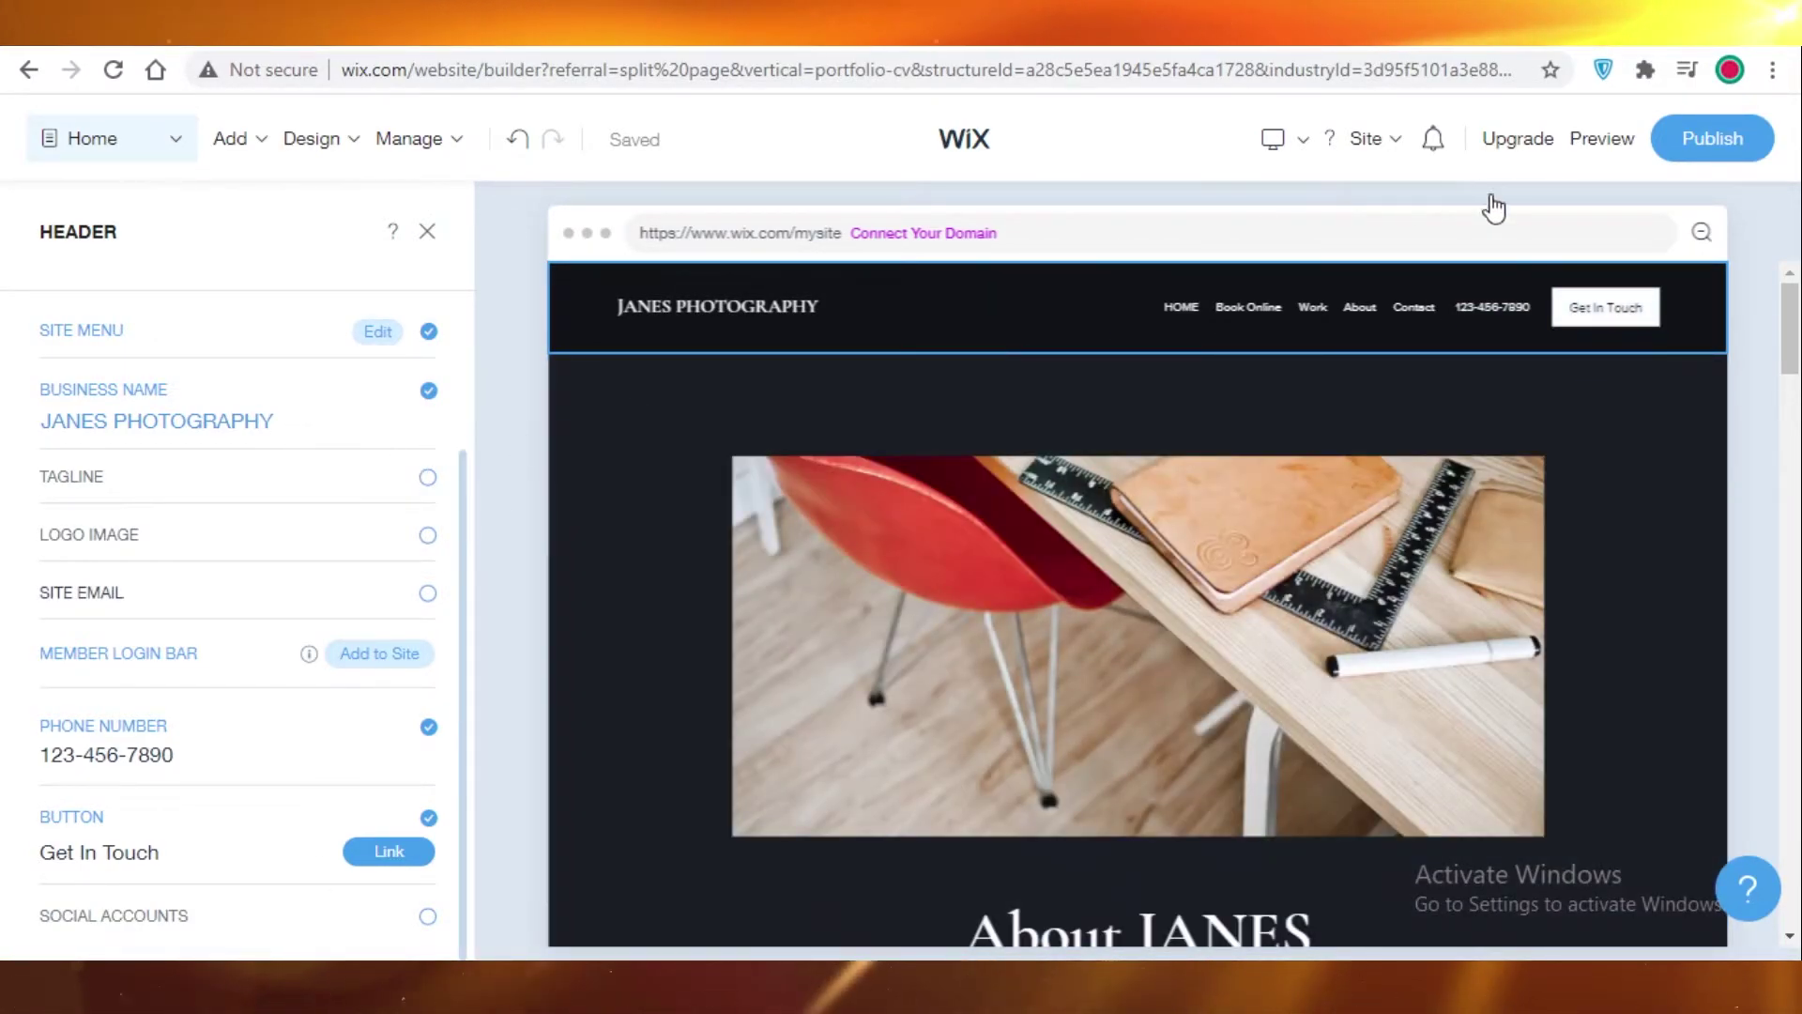
scroll(857, 547, "down", 3)
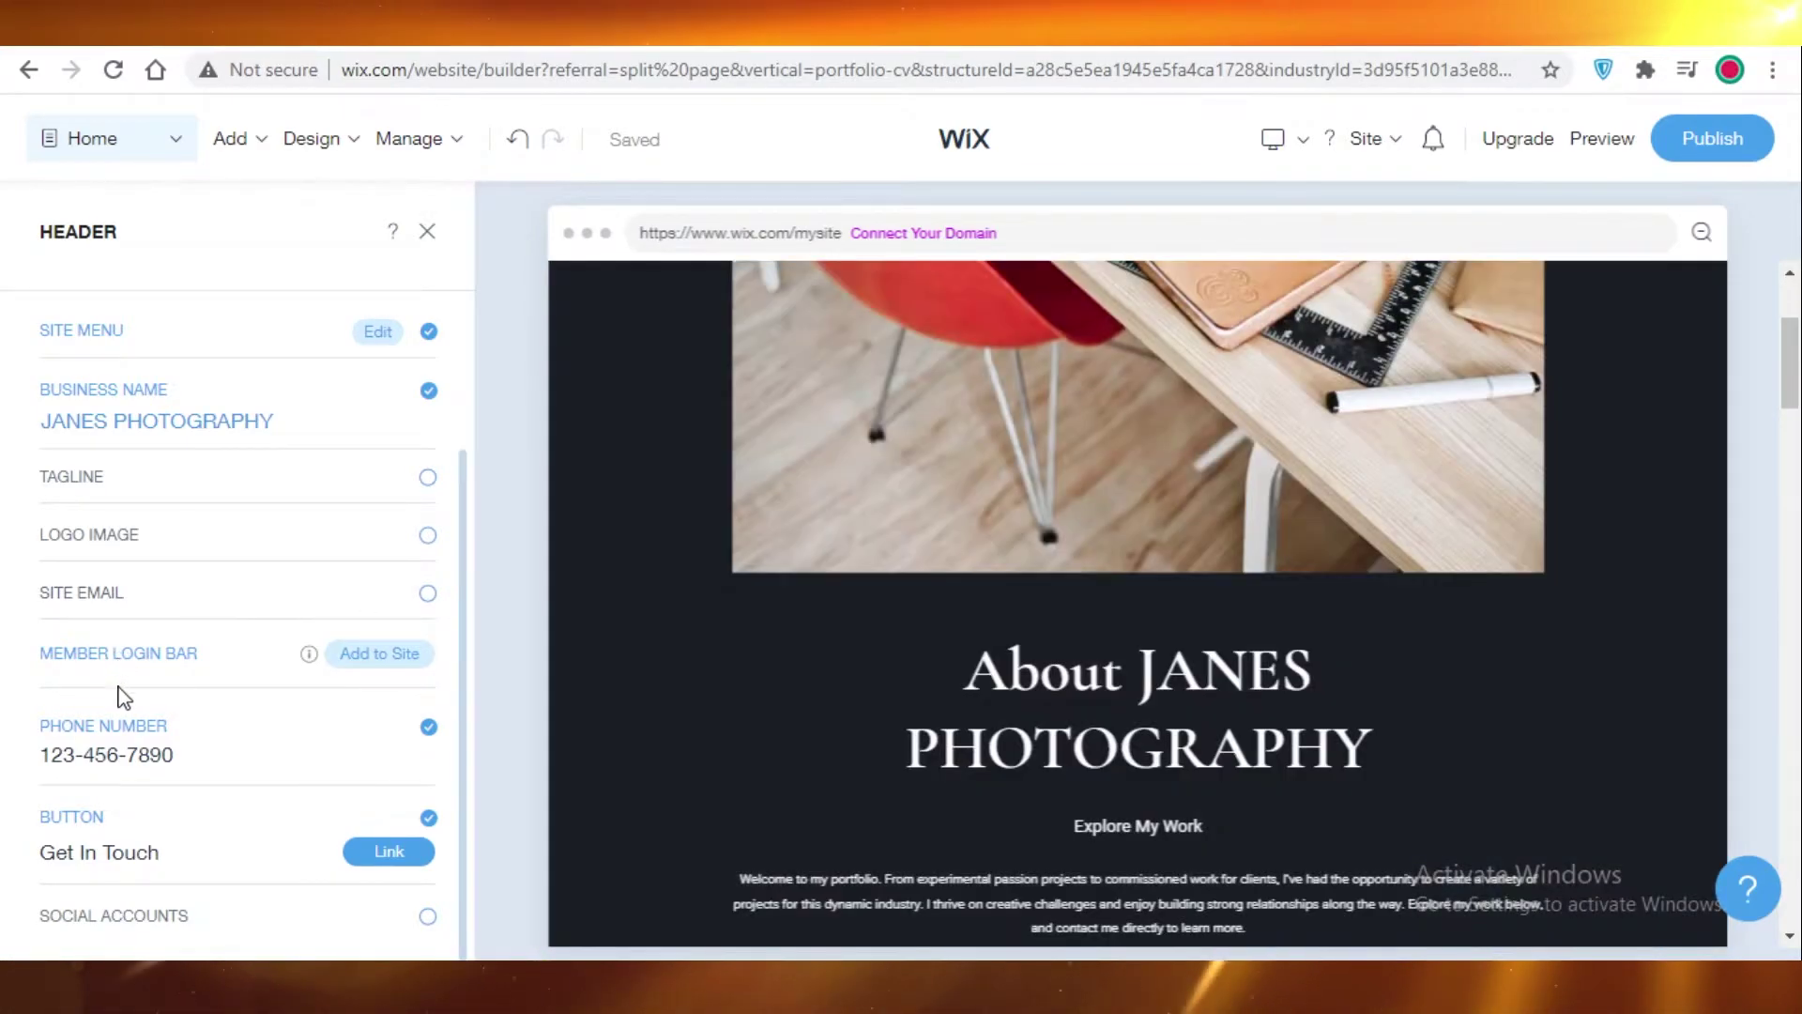
Step: Reorder the site menu so Book Online comes after Contact
left_click(379, 583)
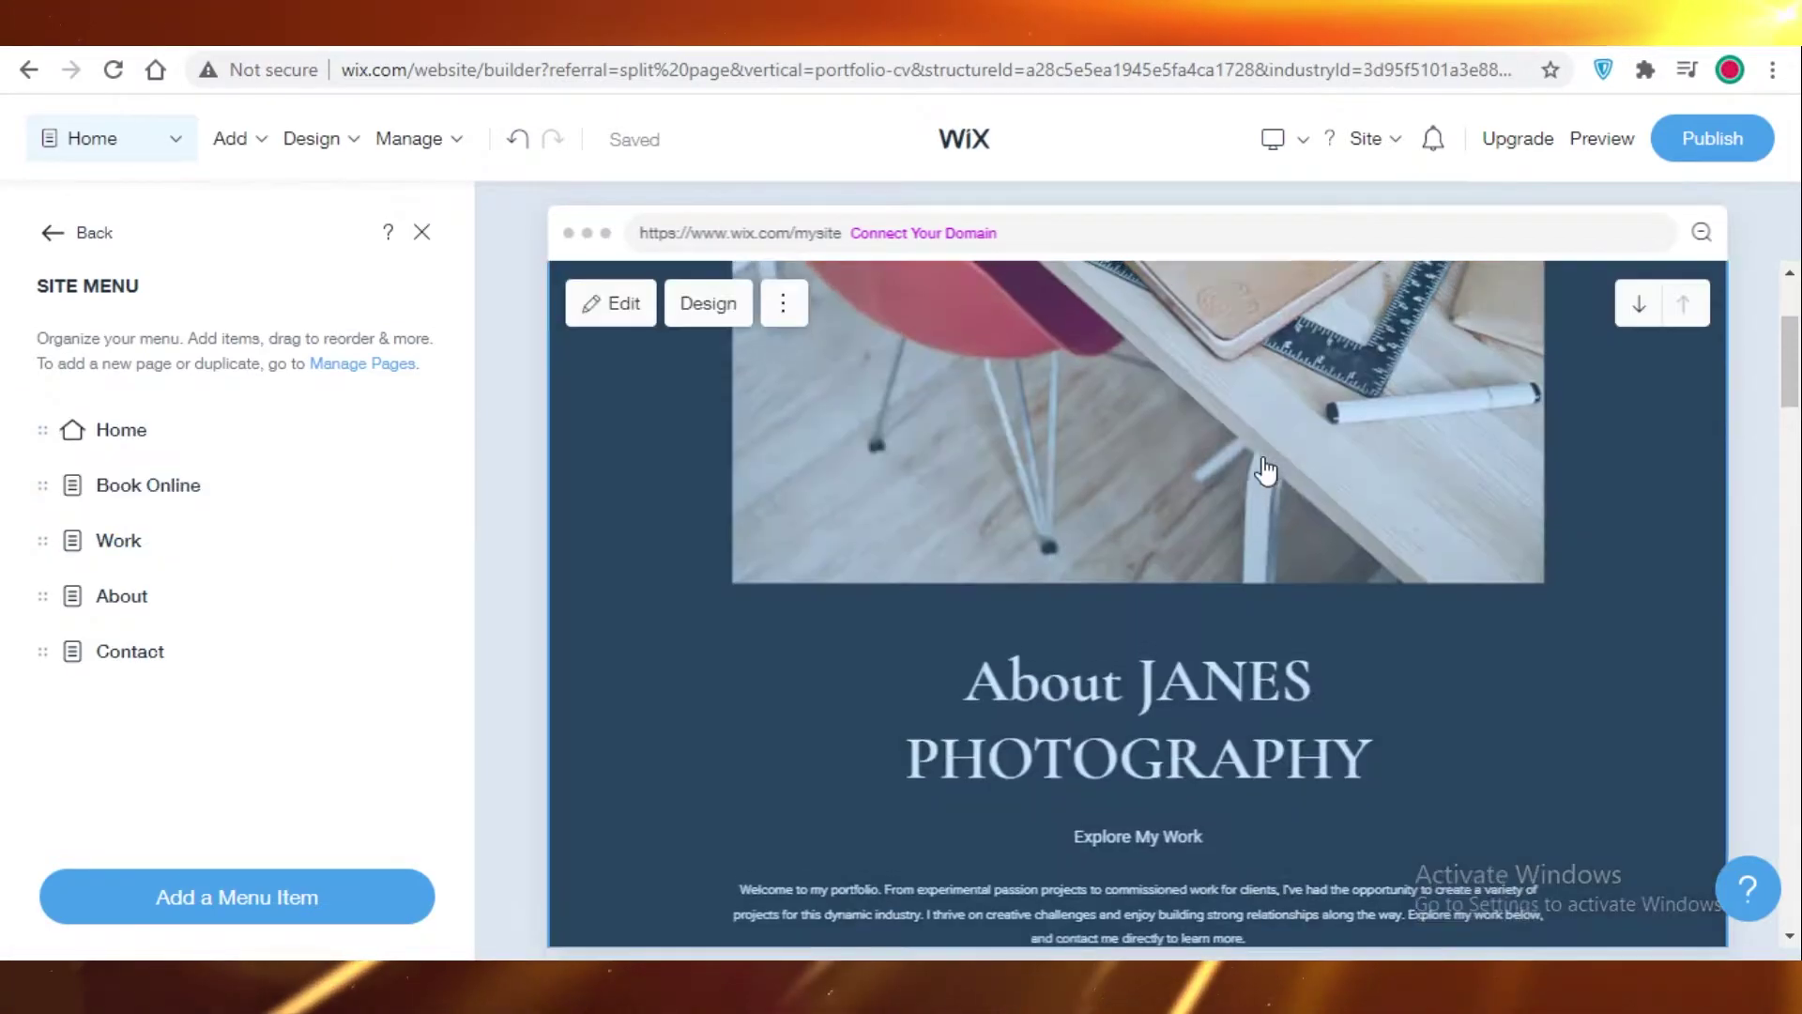
scroll(1259, 470, "up", 3)
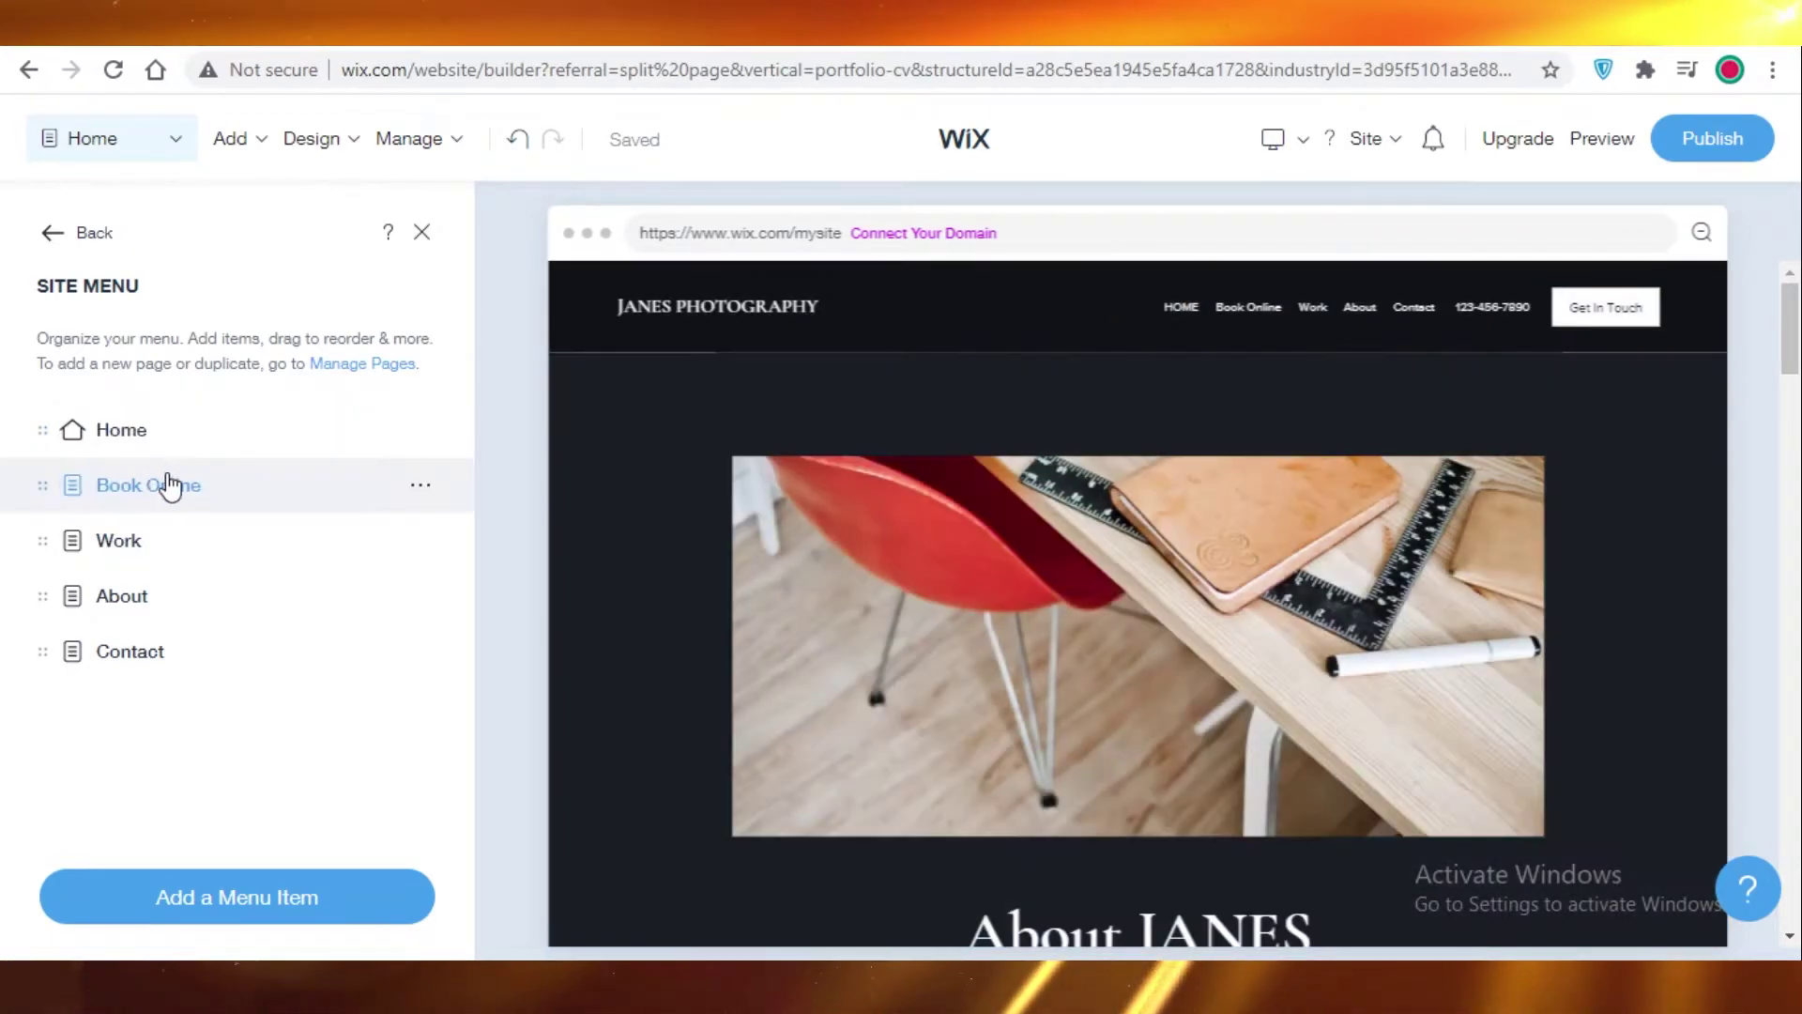
left_click_drag(58, 486, 62, 690)
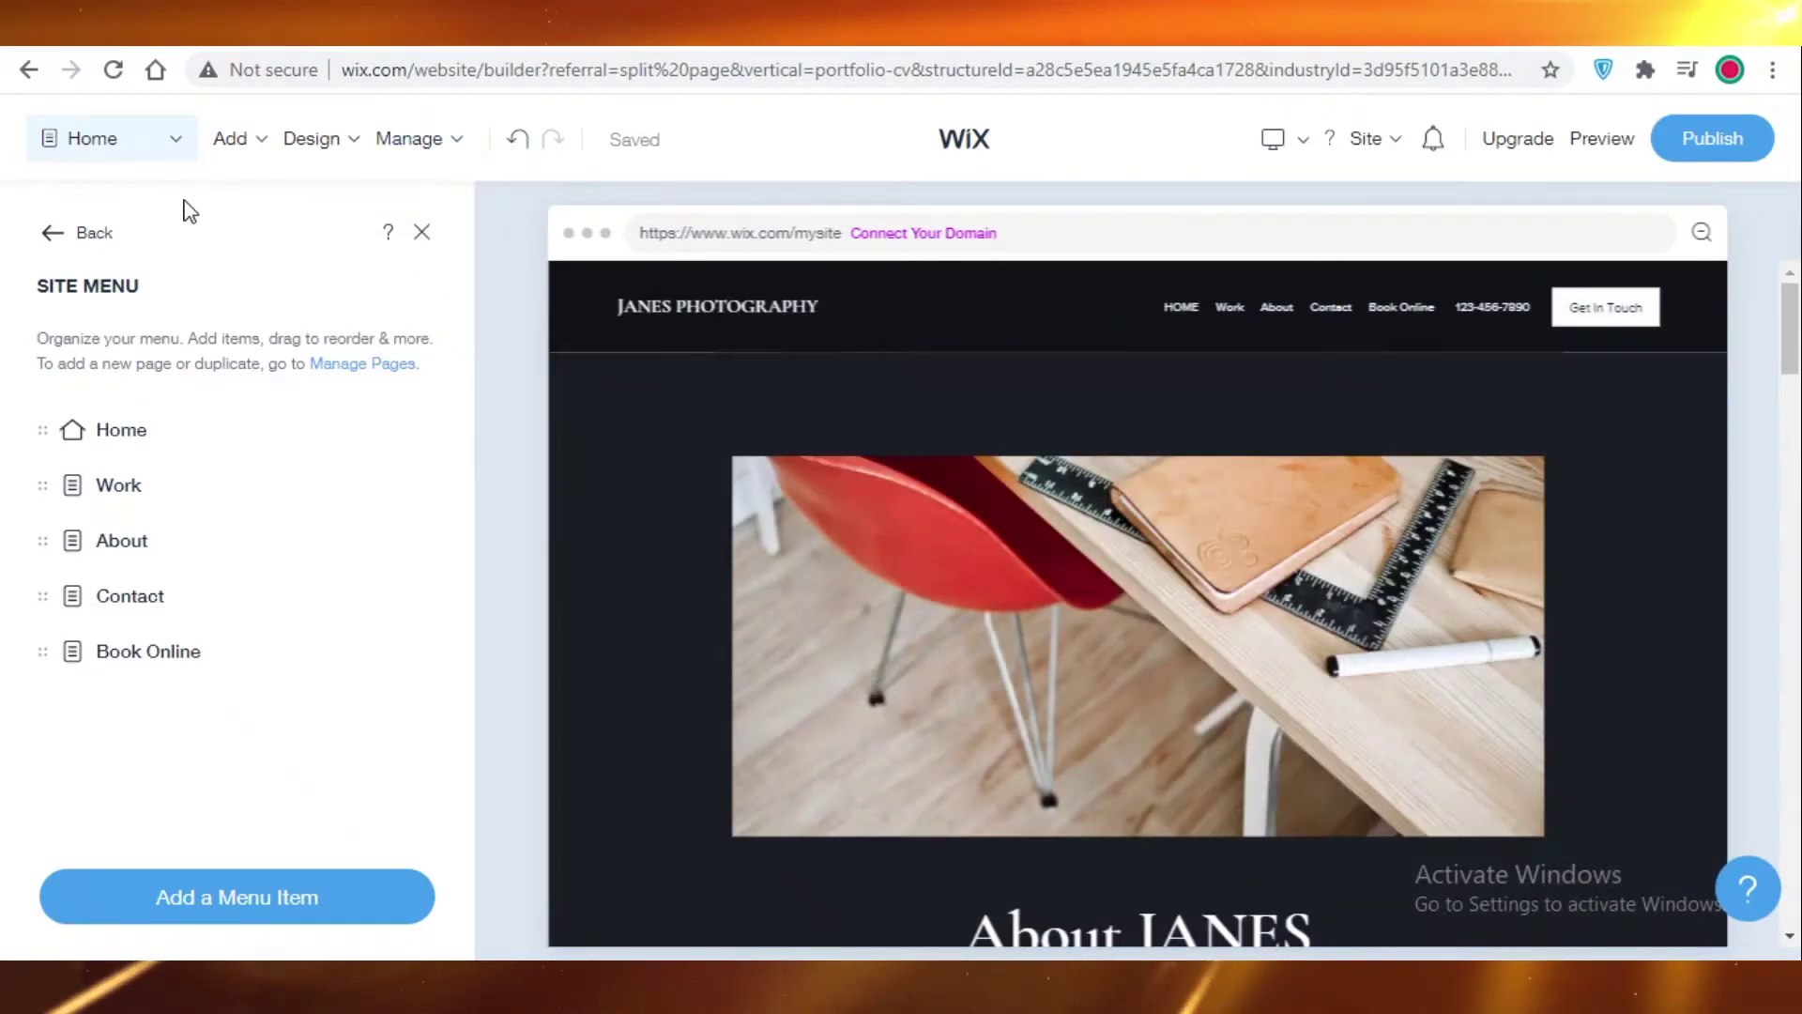
left_click(50, 231)
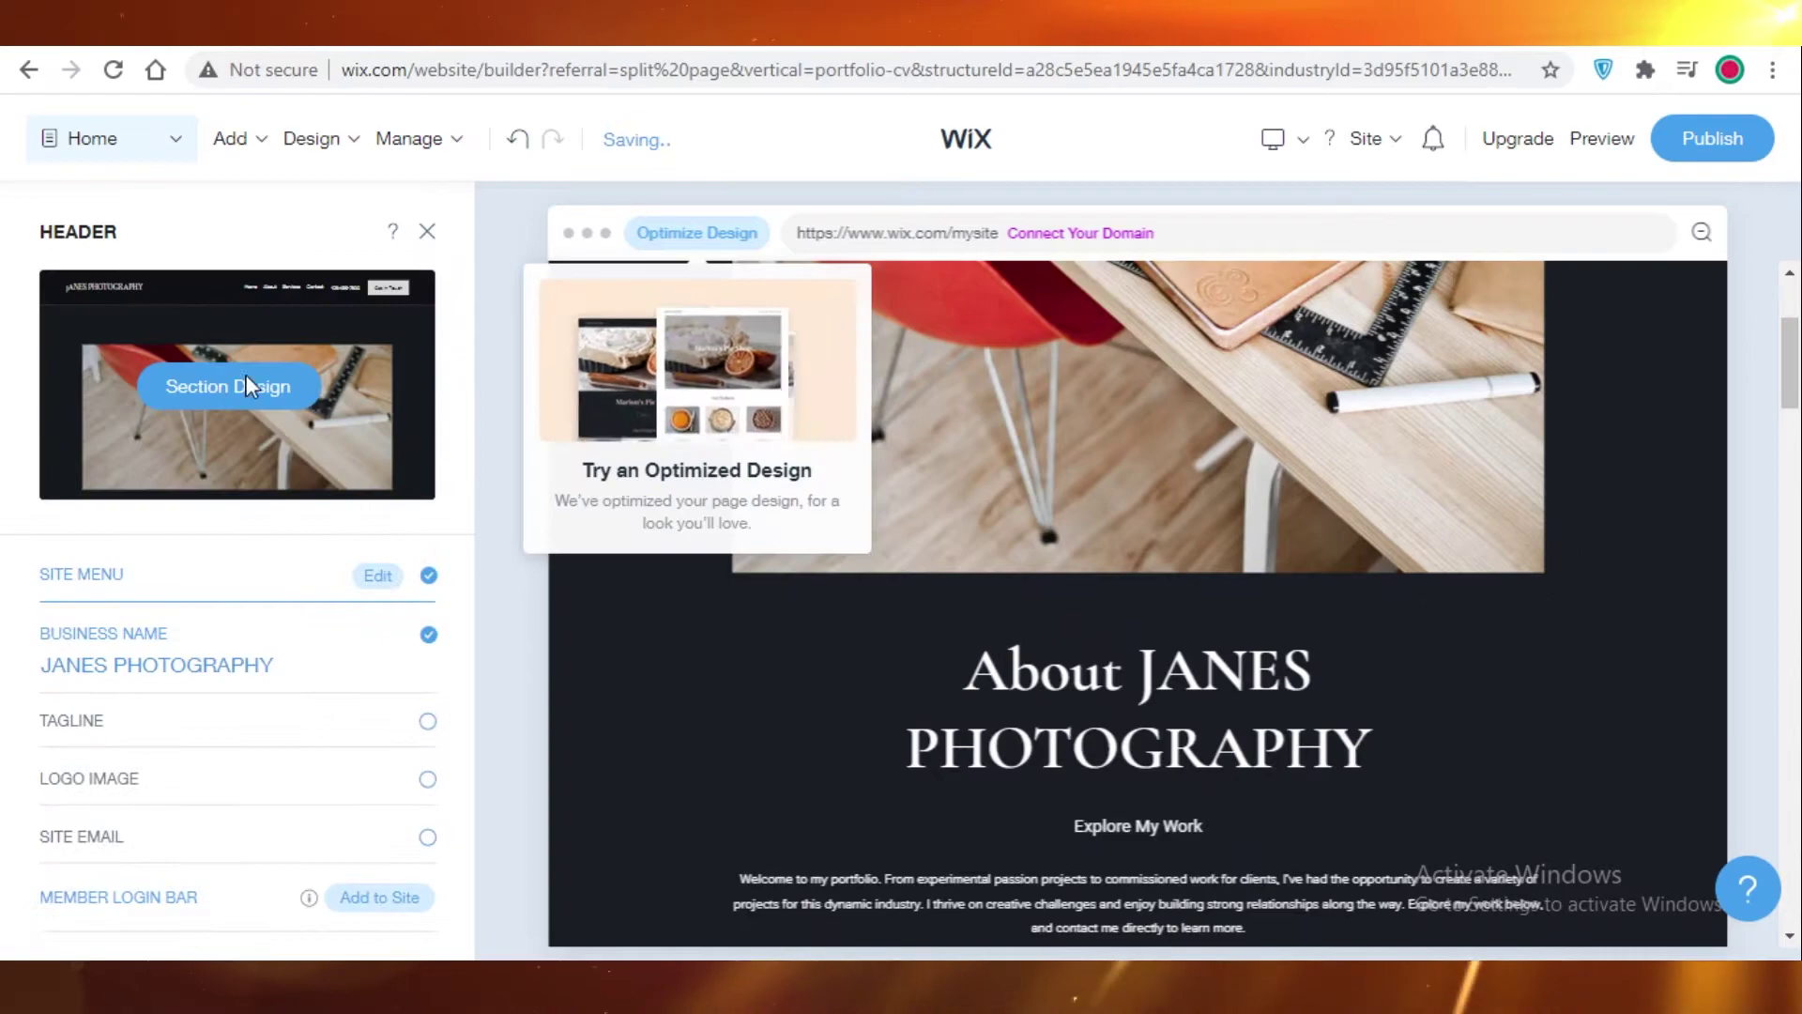
Step: Apply the Regular header layout and give the header a red background
left_click(227, 399)
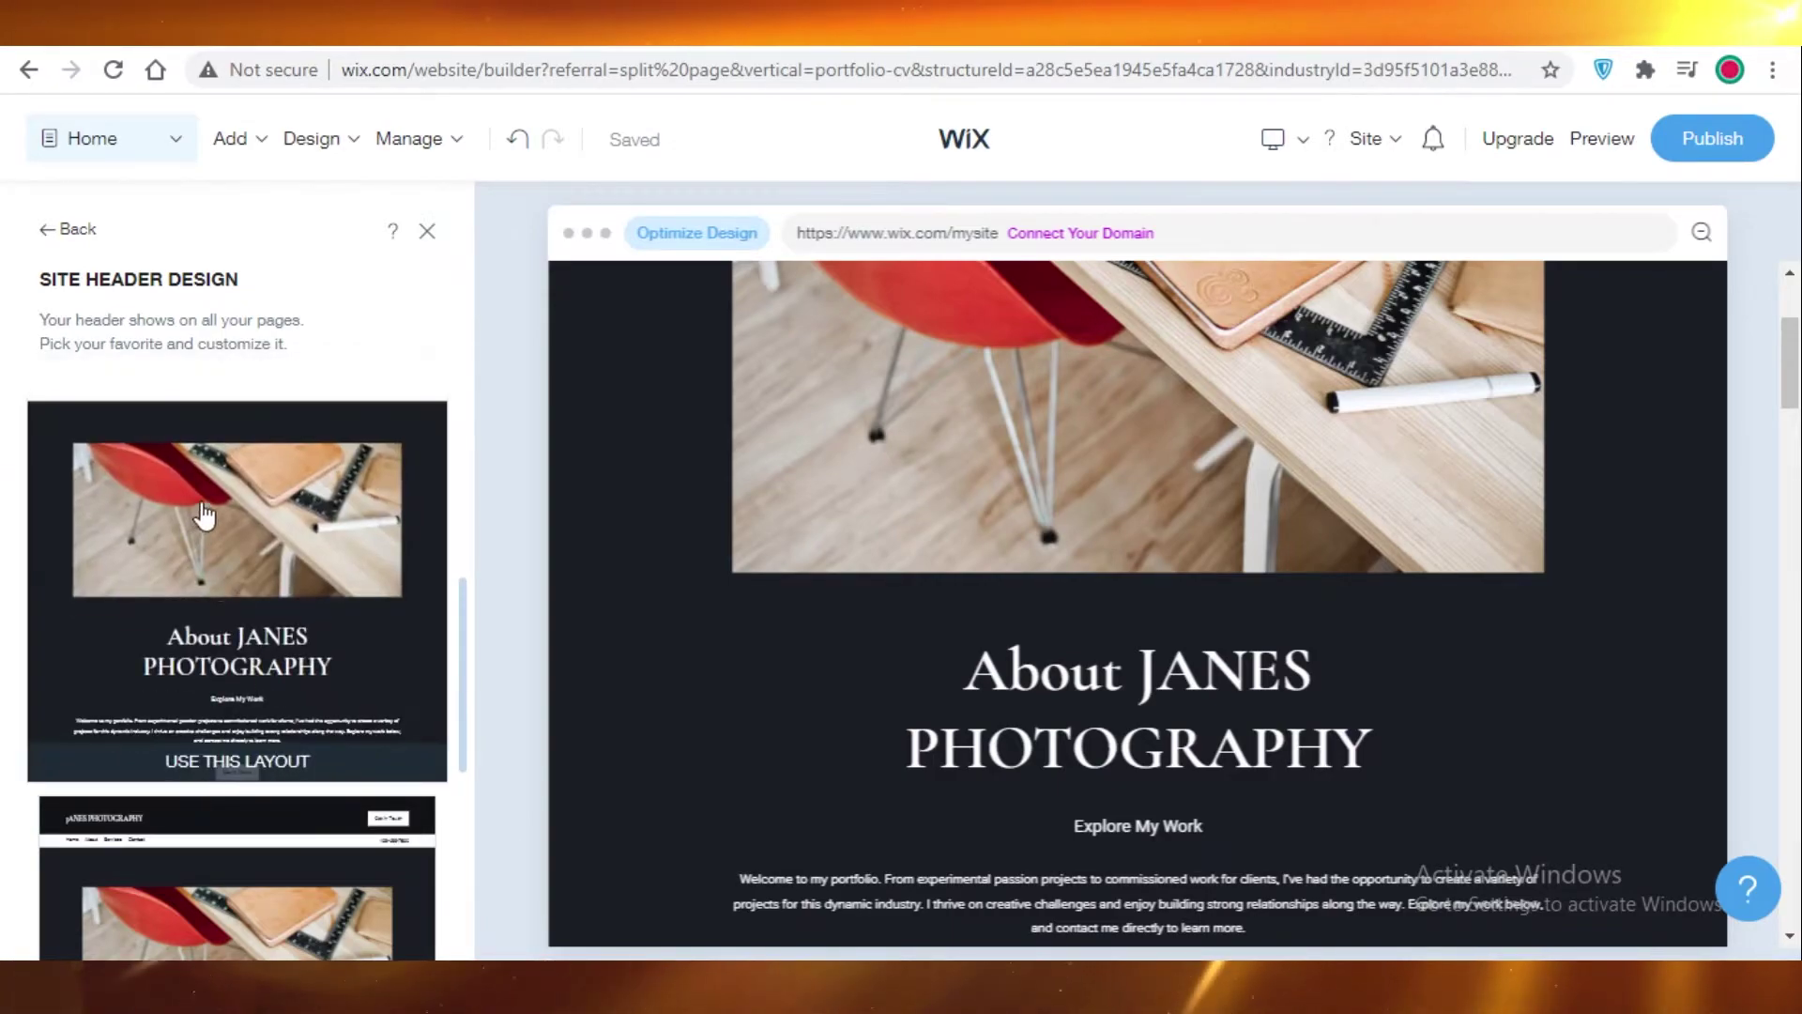
scroll(231, 727, "down", 10)
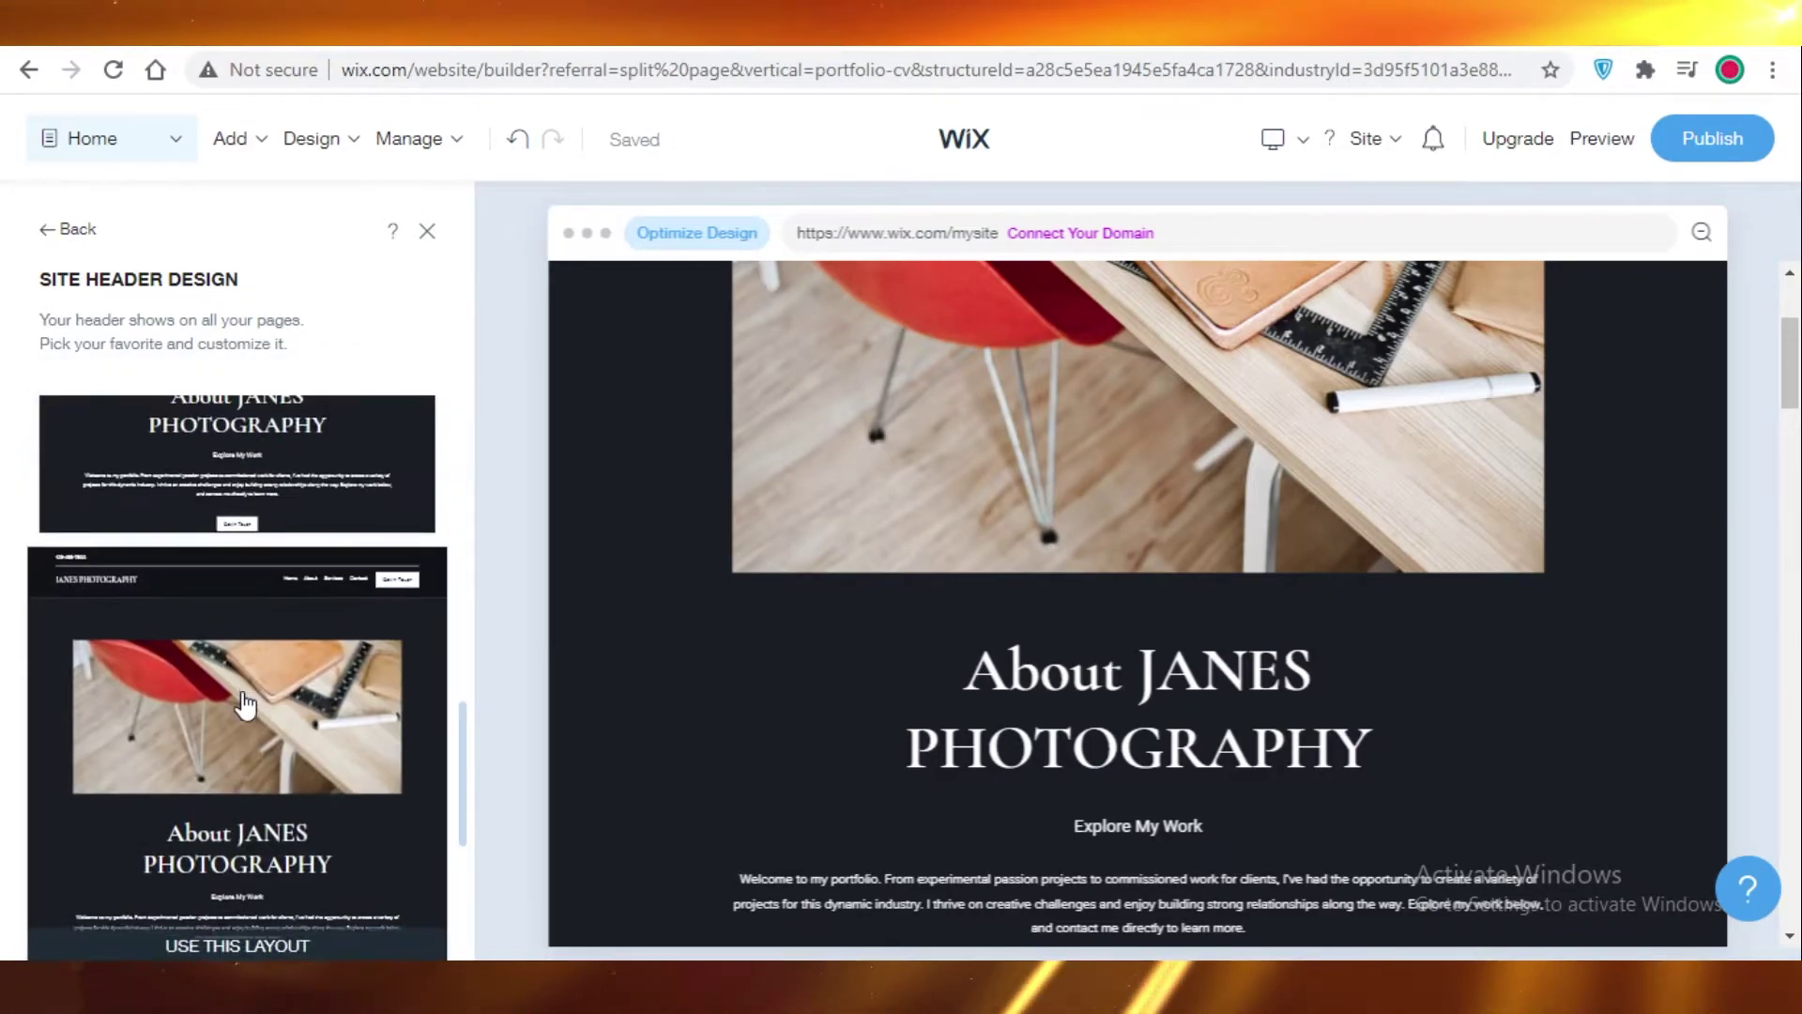
left_click(246, 686)
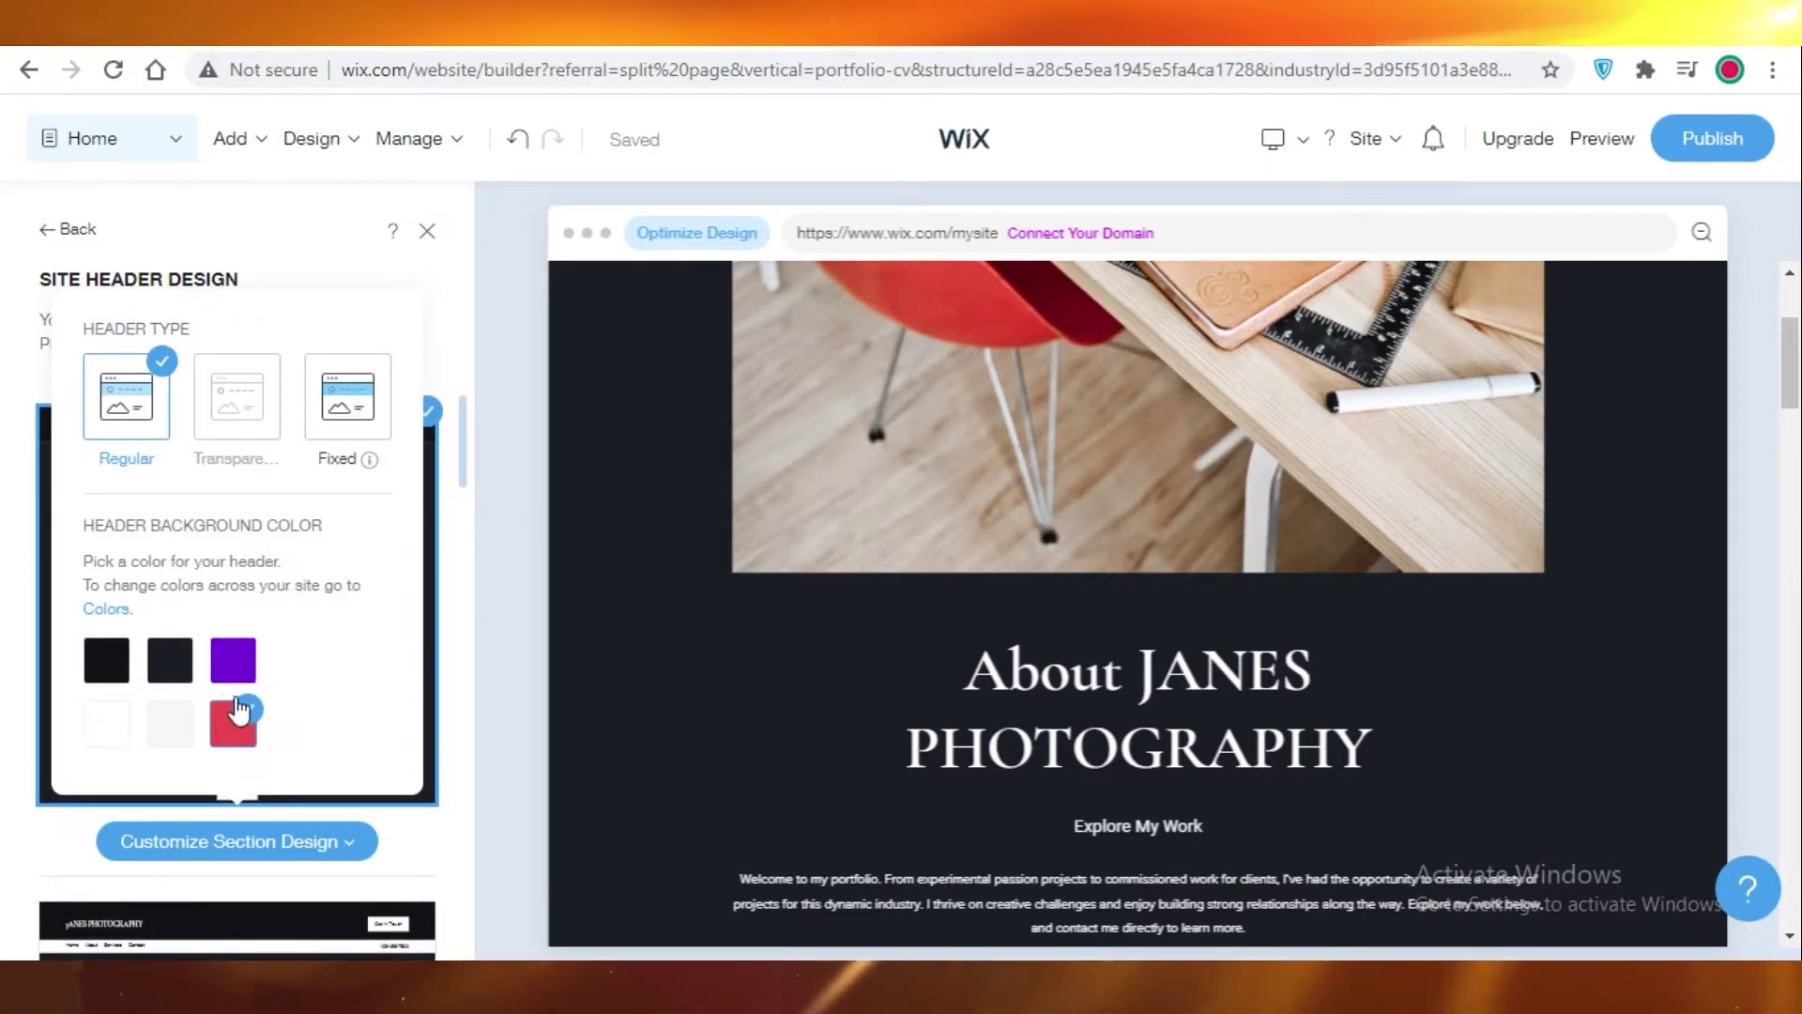
scroll(493, 427, "up", 3)
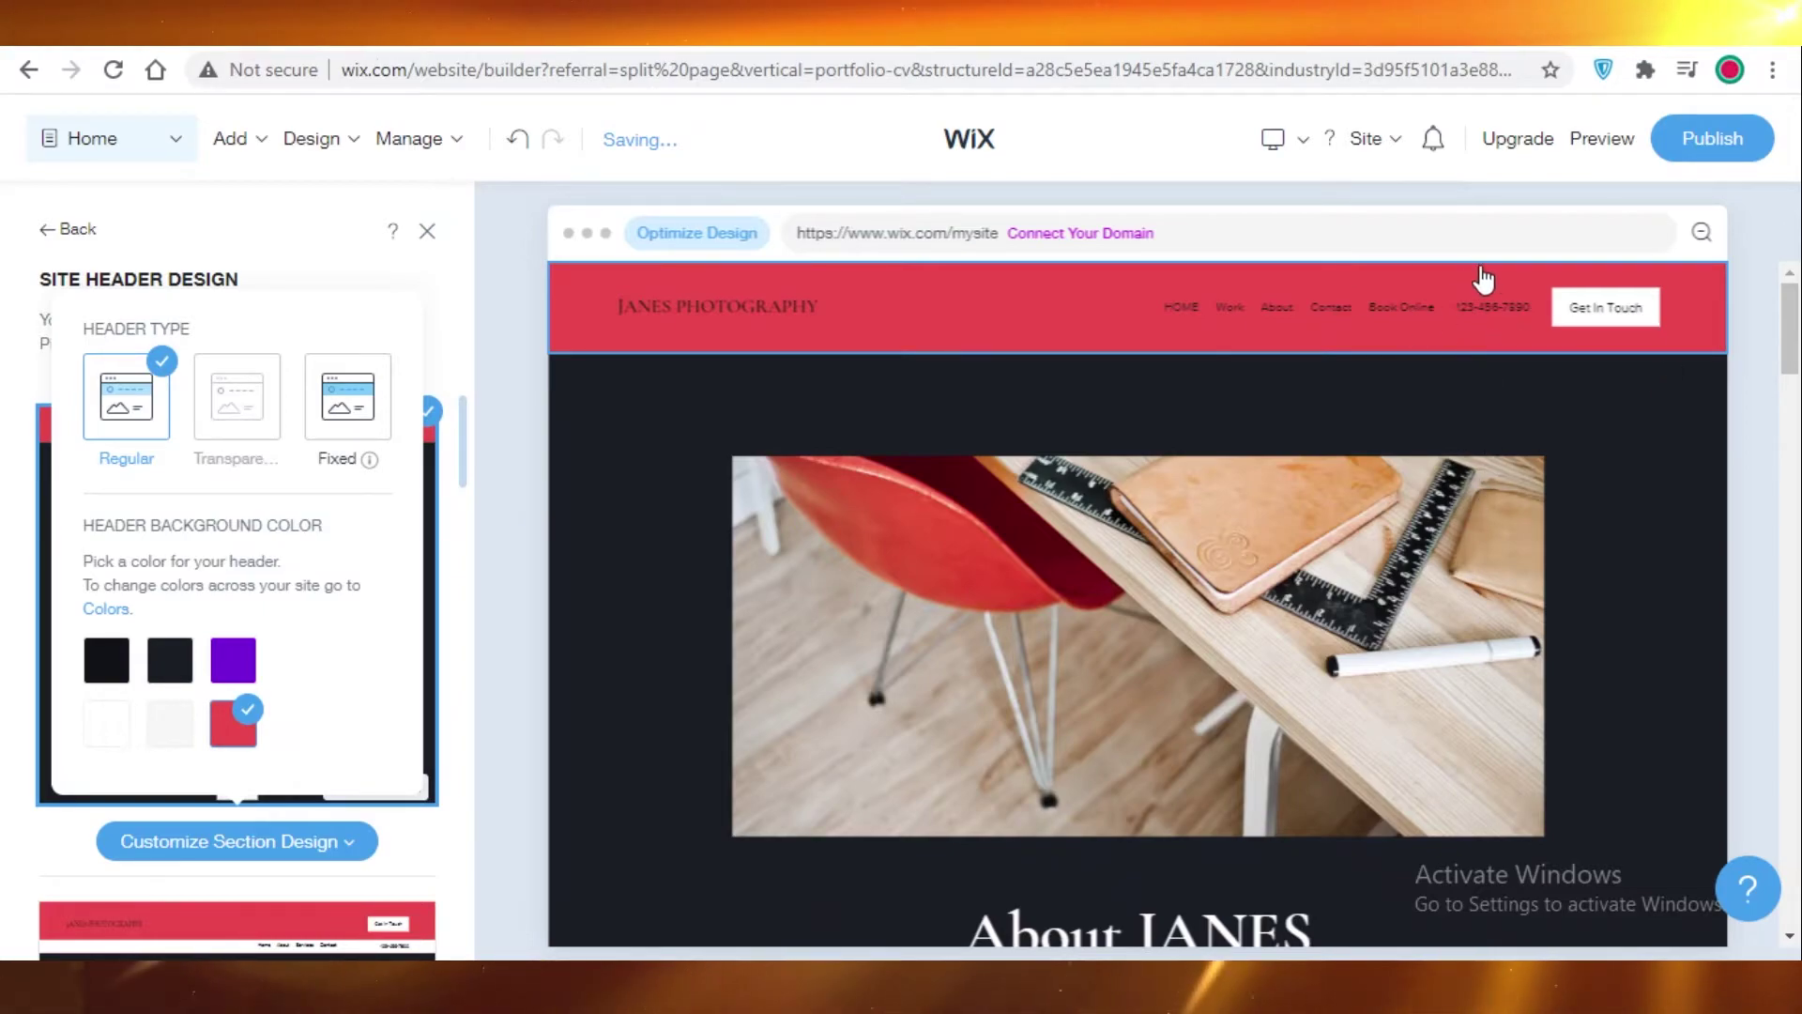
scroll(1473, 302, "down", 5)
scroll(1614, 471, "up", 4)
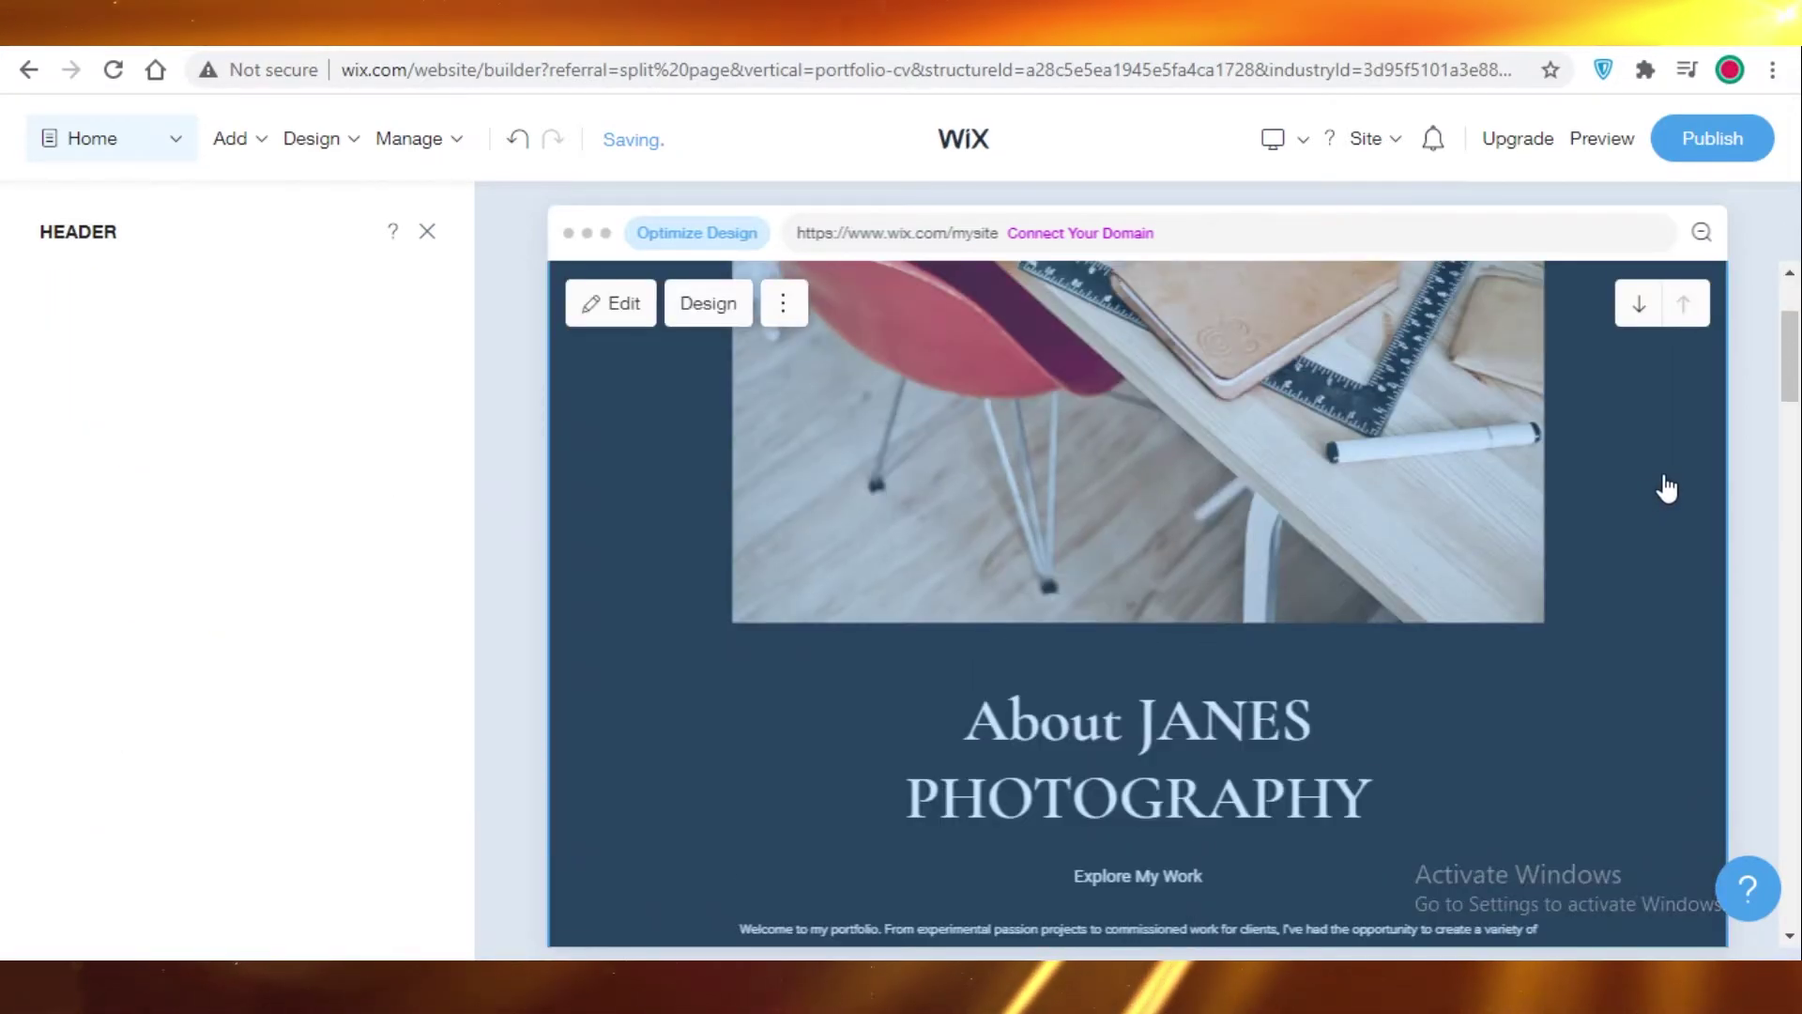
scroll(1668, 488, "up", 3)
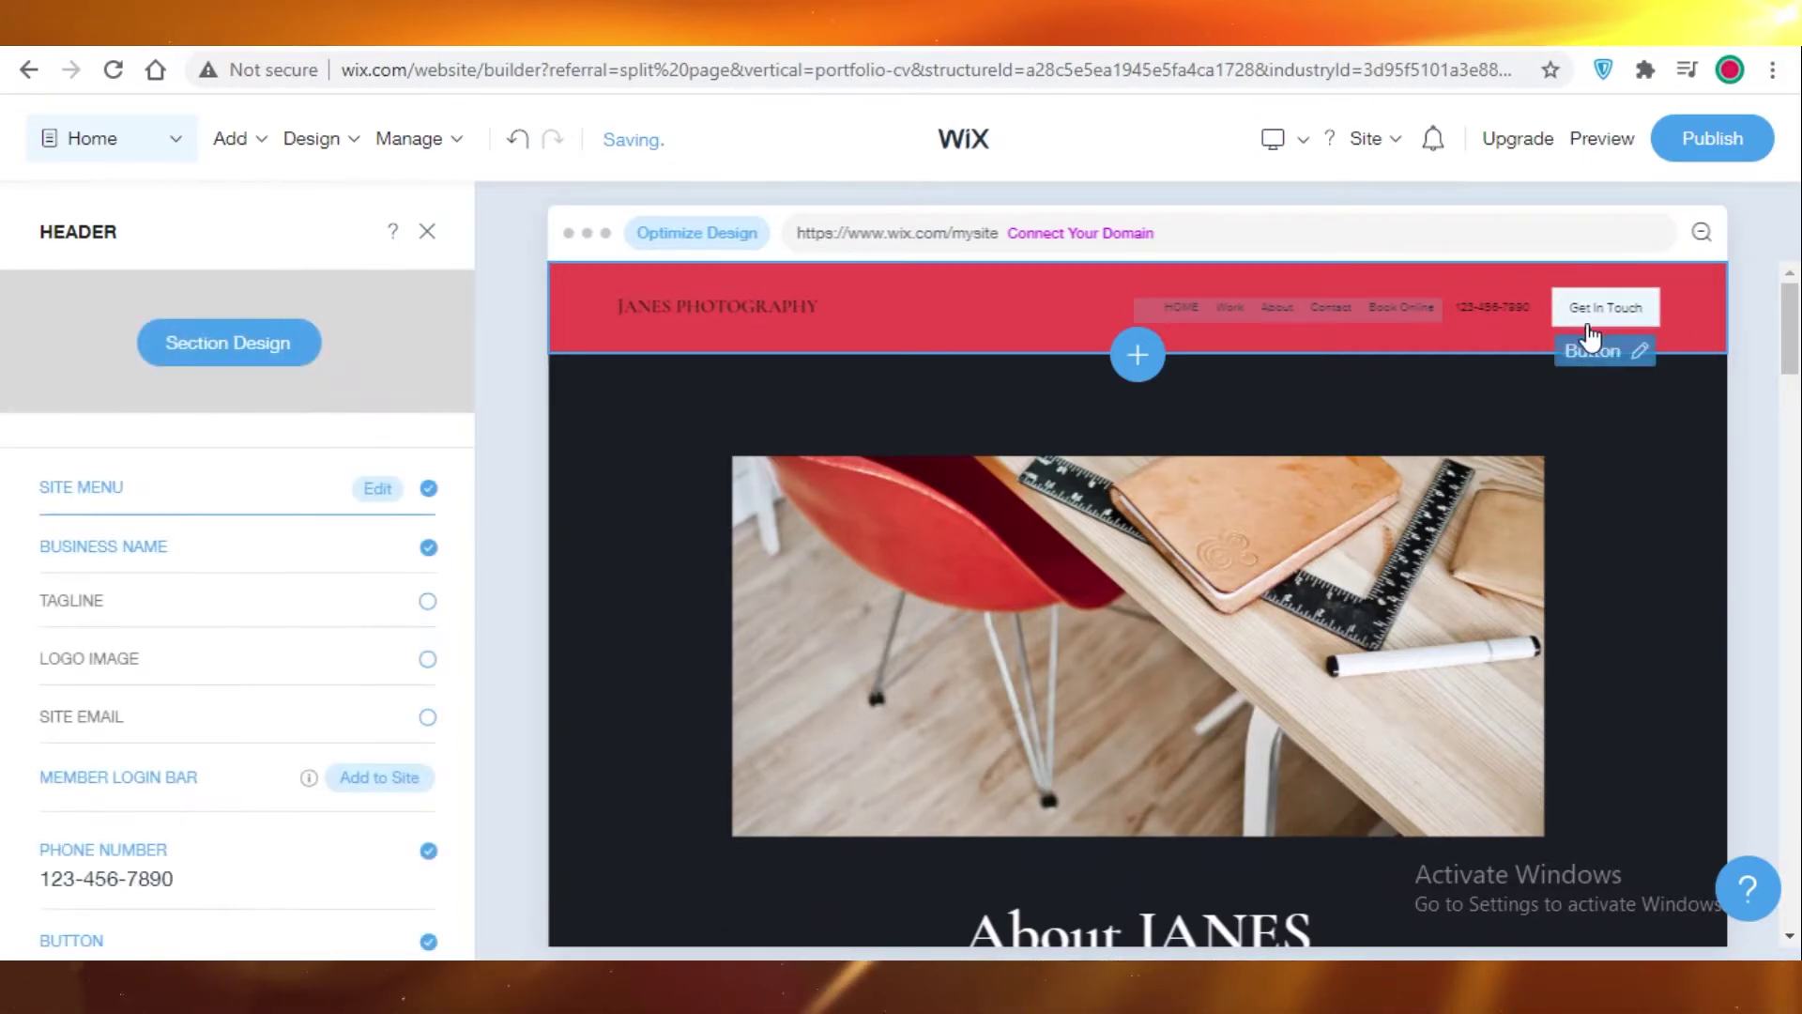
scroll(1530, 423, "down", 5)
scroll(1496, 490, "up", 3)
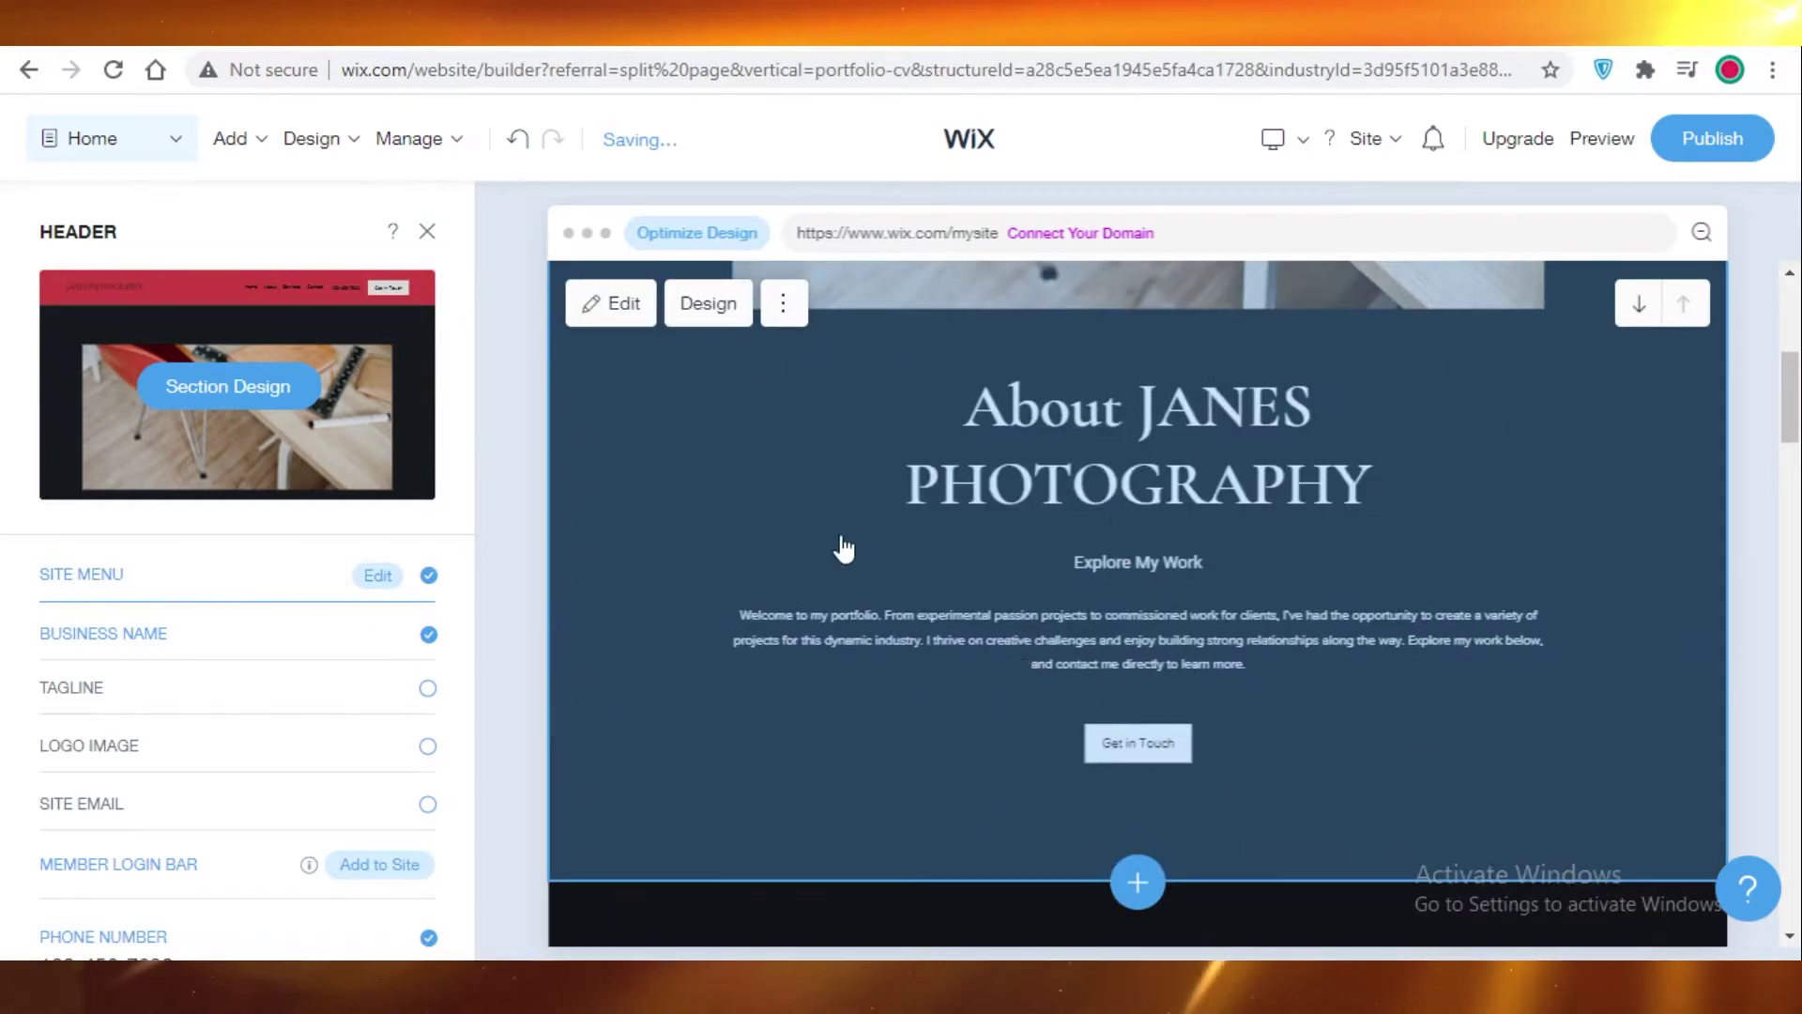
Step: Rewrite the welcome description's ending to 'Funky Fresh work with a tiny bit of stardusk.'
scroll(970, 652, "up", 5)
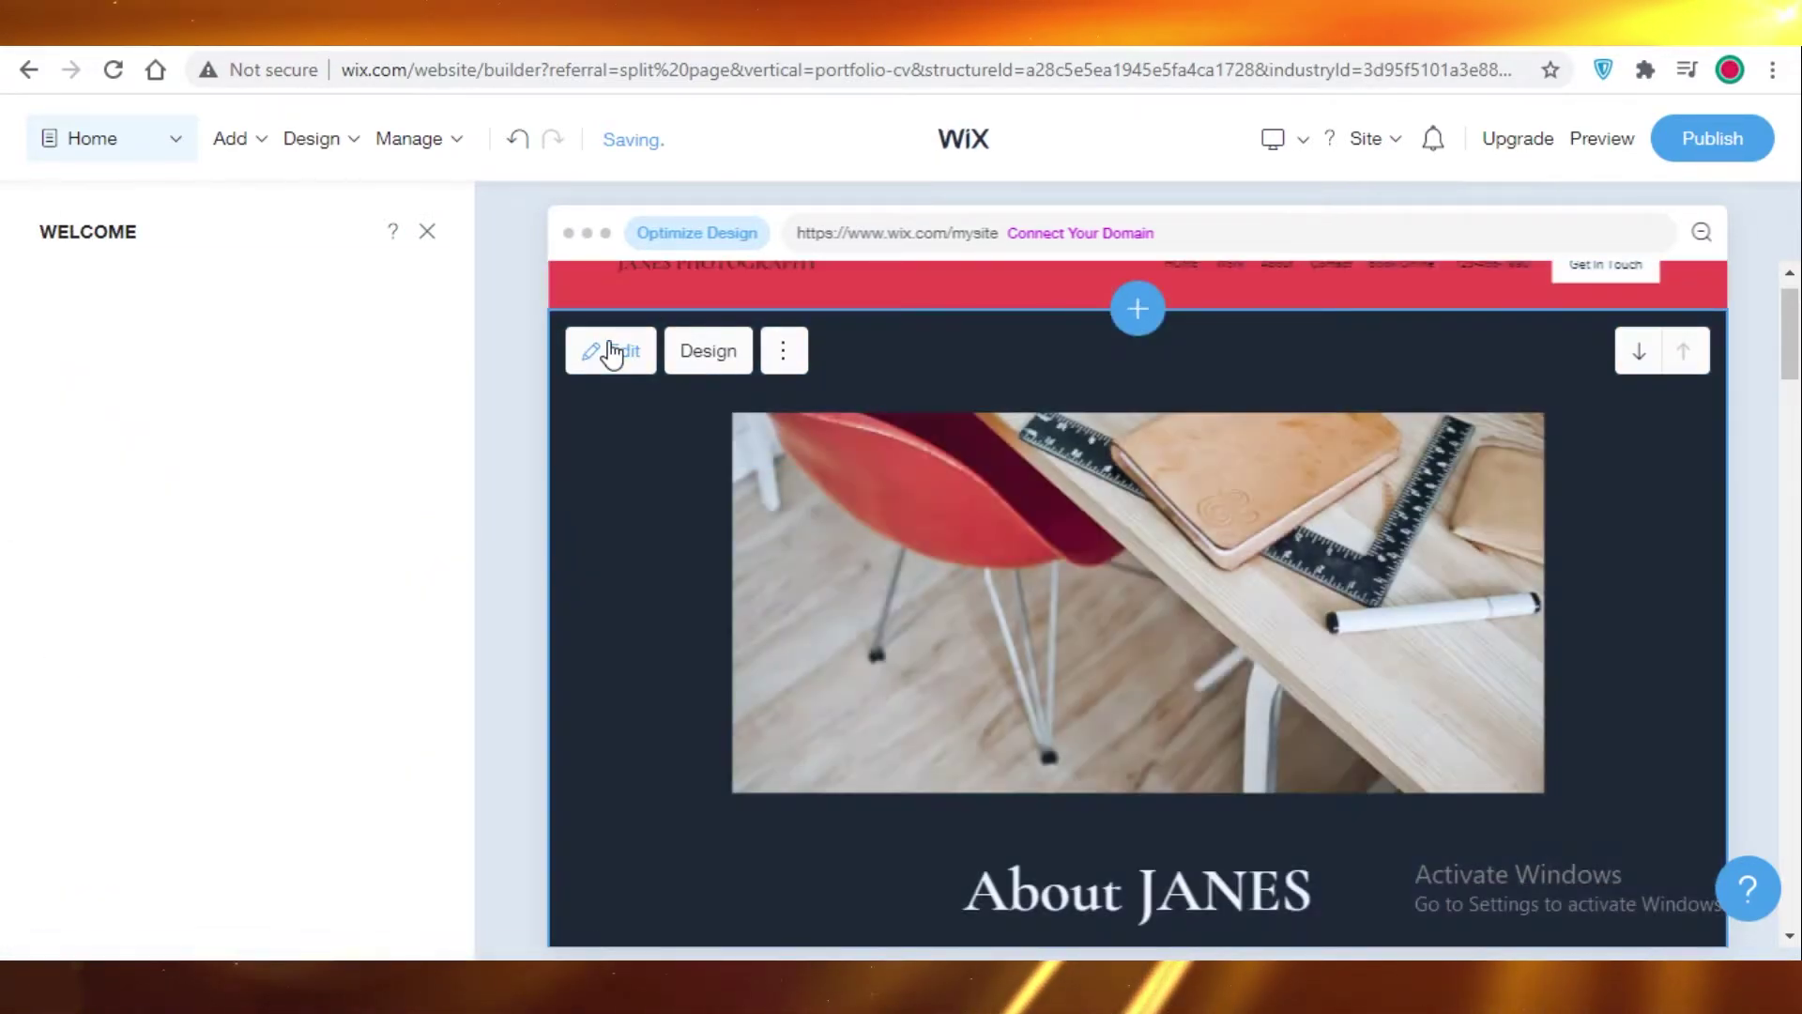
scroll(652, 394, "down", 3)
scroll(214, 563, "down", 2)
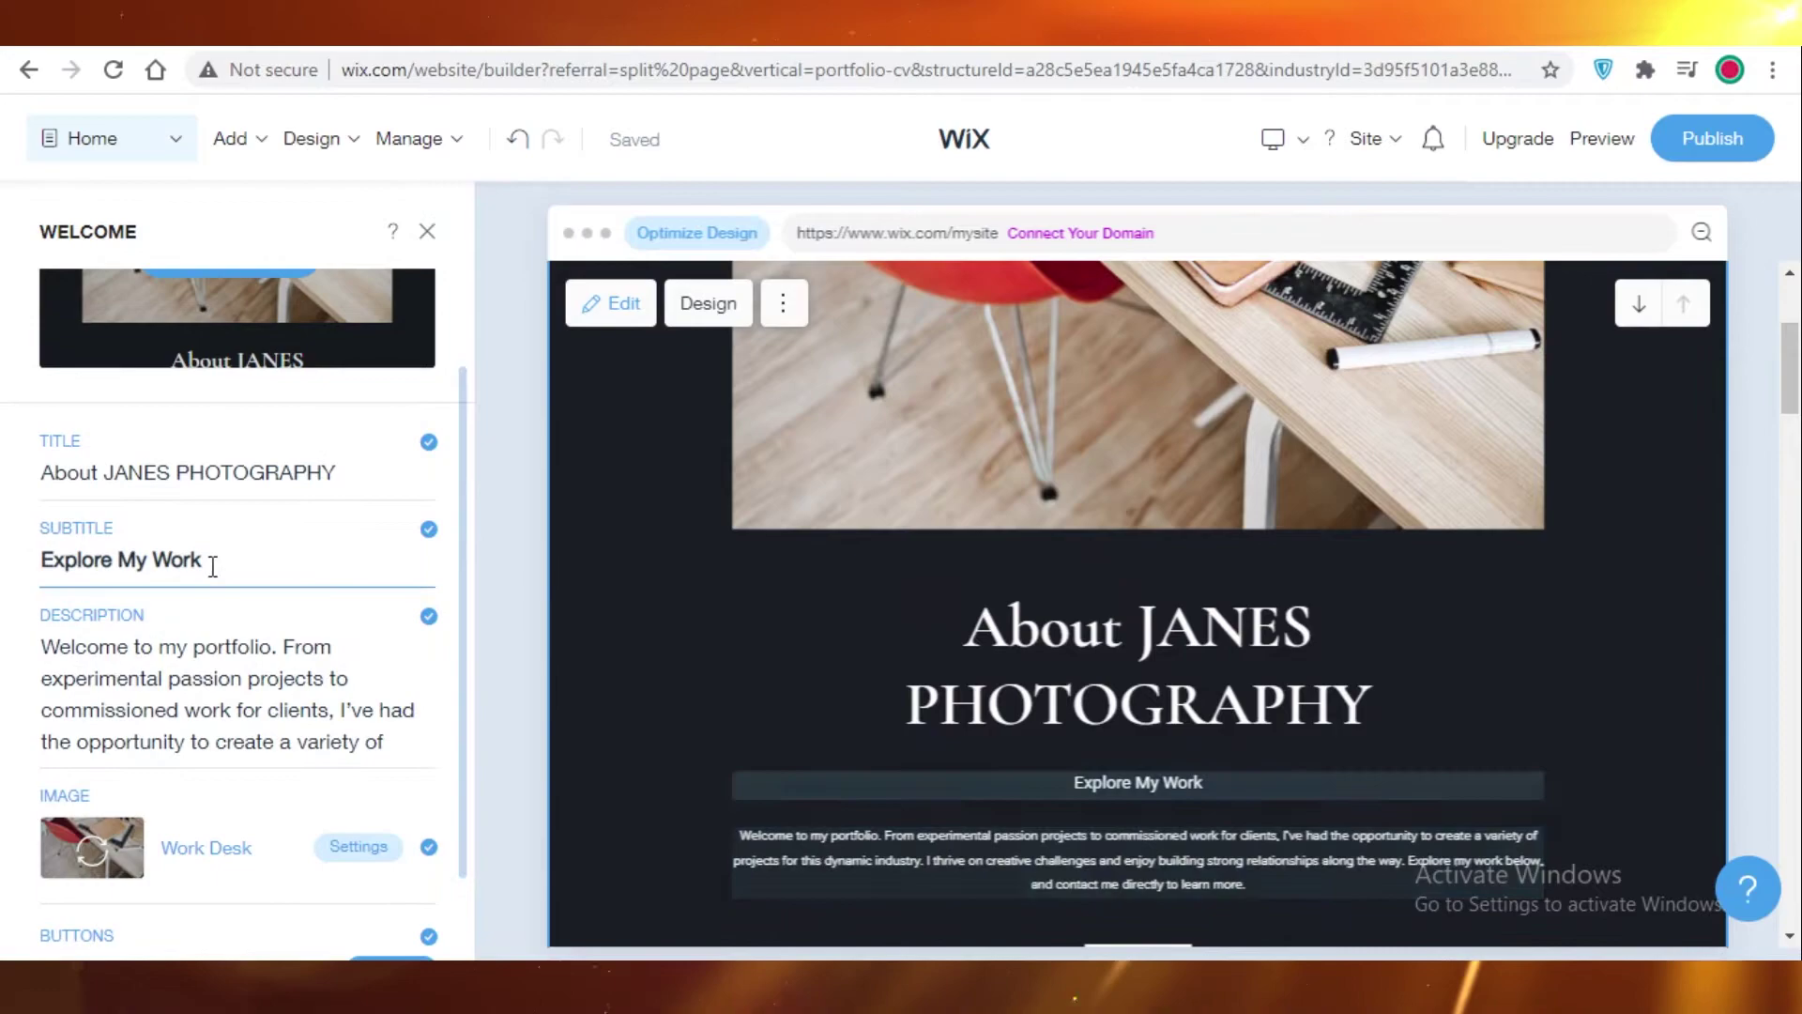
left_click(113, 690)
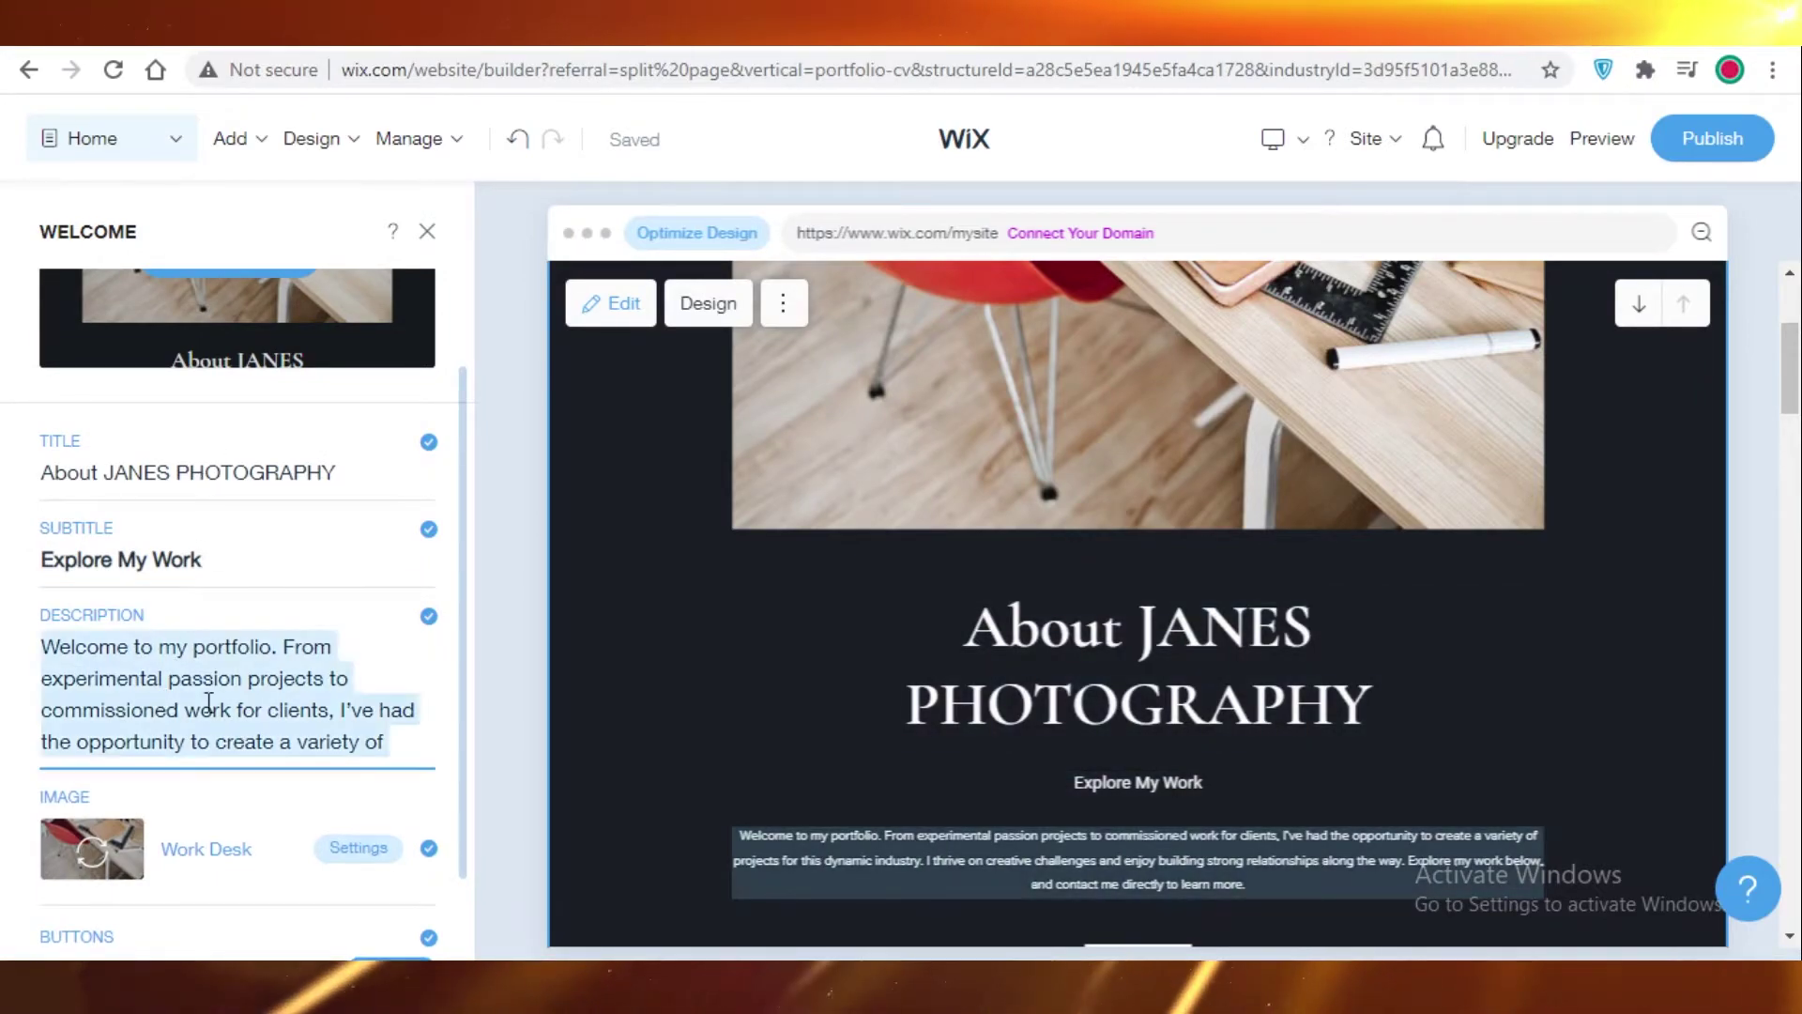
scroll(1653, 769, "down", 1)
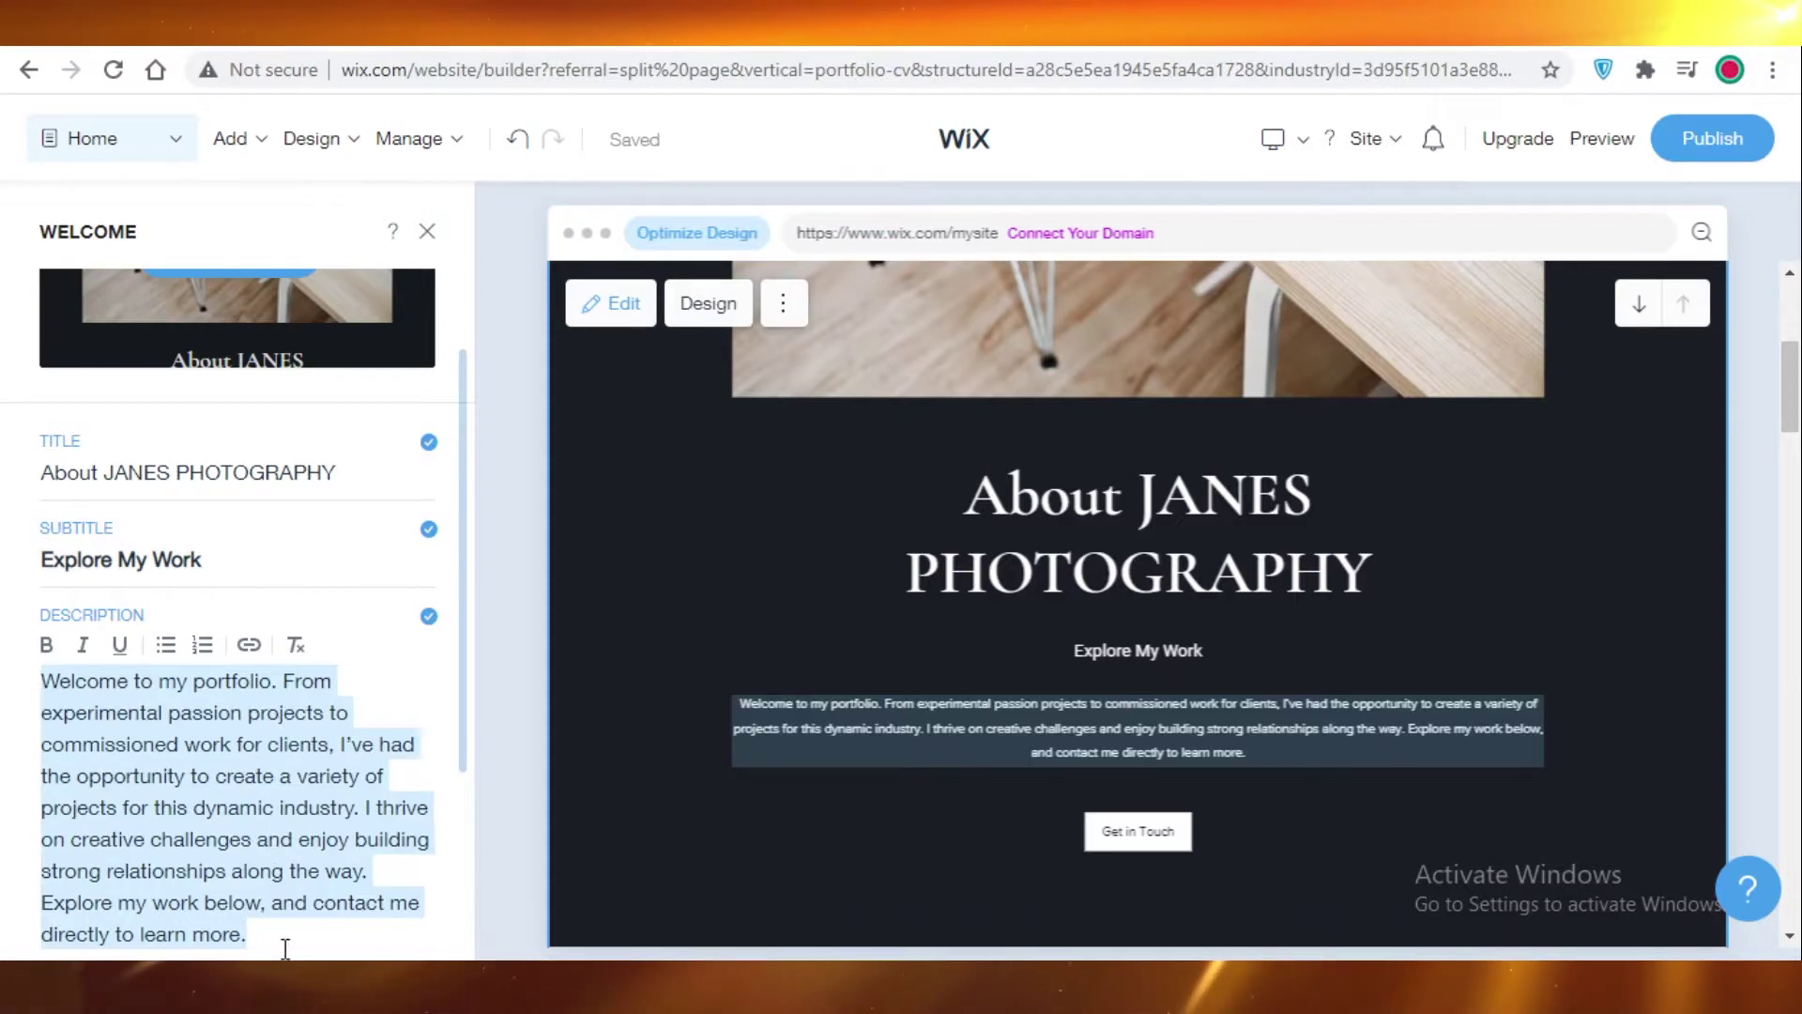
left_click_drag(285, 948, 284, 685)
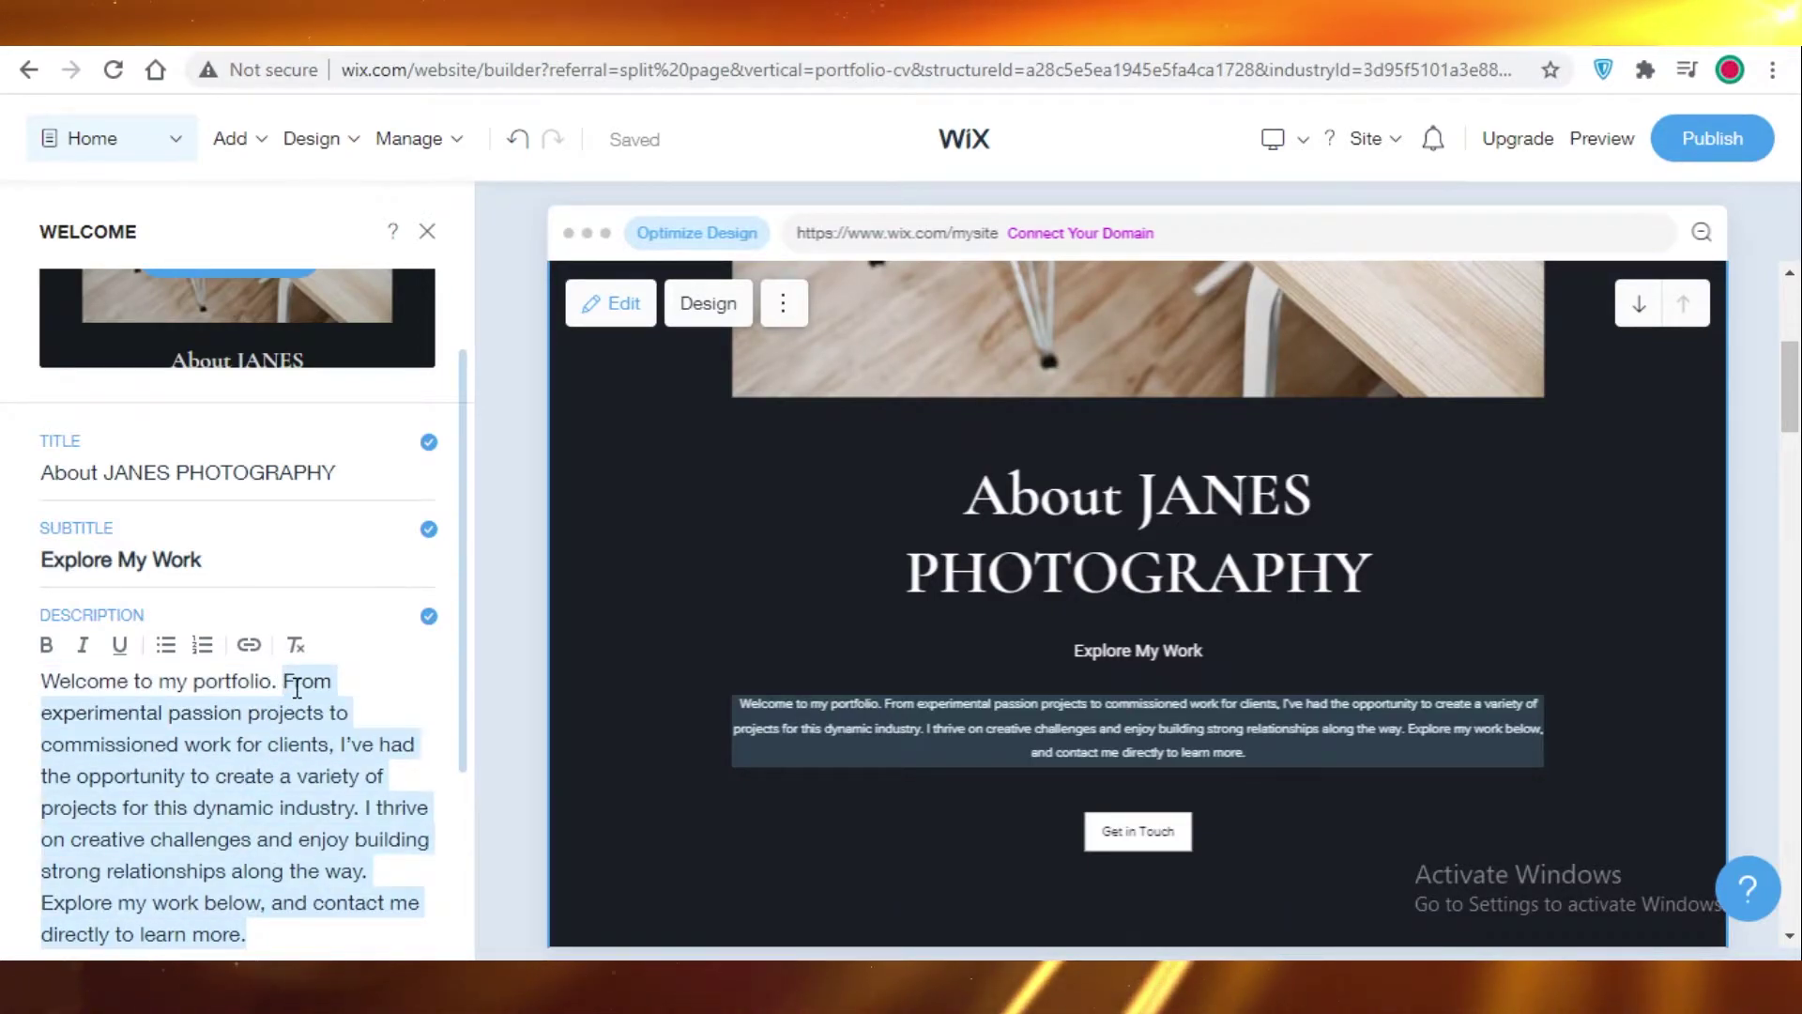
type("Funky Fresh work with a tiny bit of stardusk")
scroll(1280, 563, "down", 3)
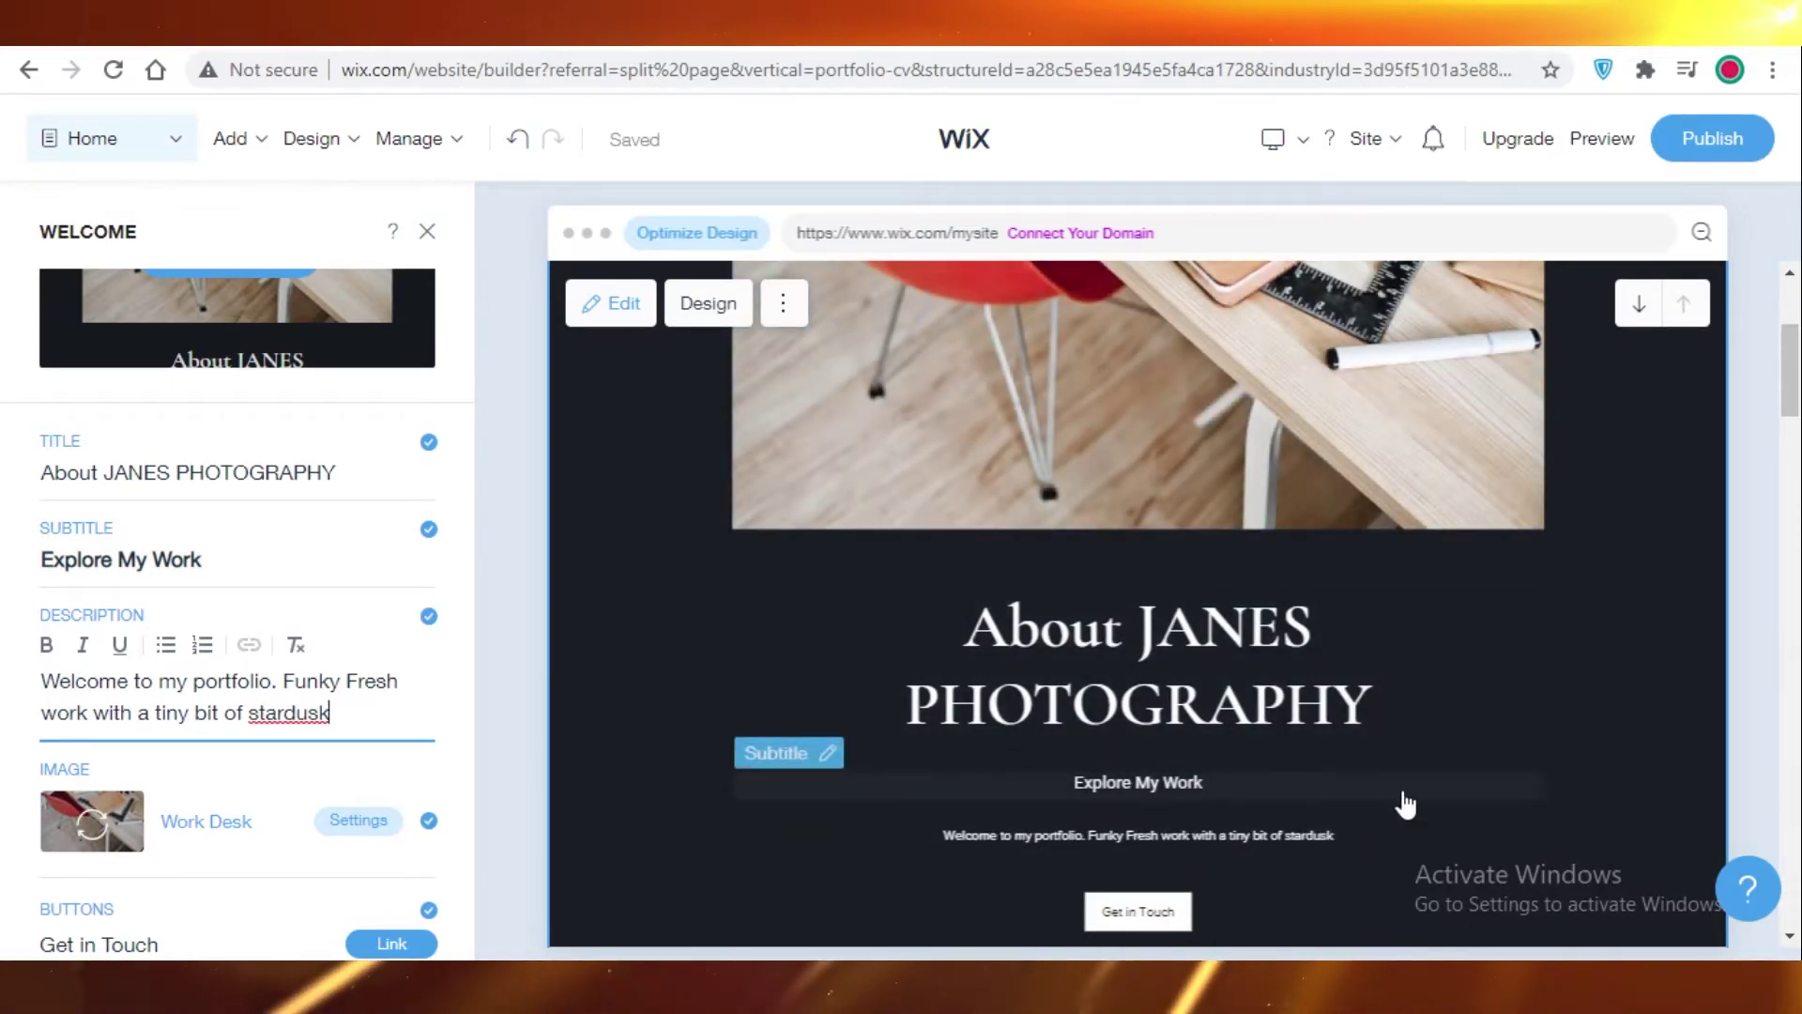
scroll(1409, 798, "down", 2)
type(".")
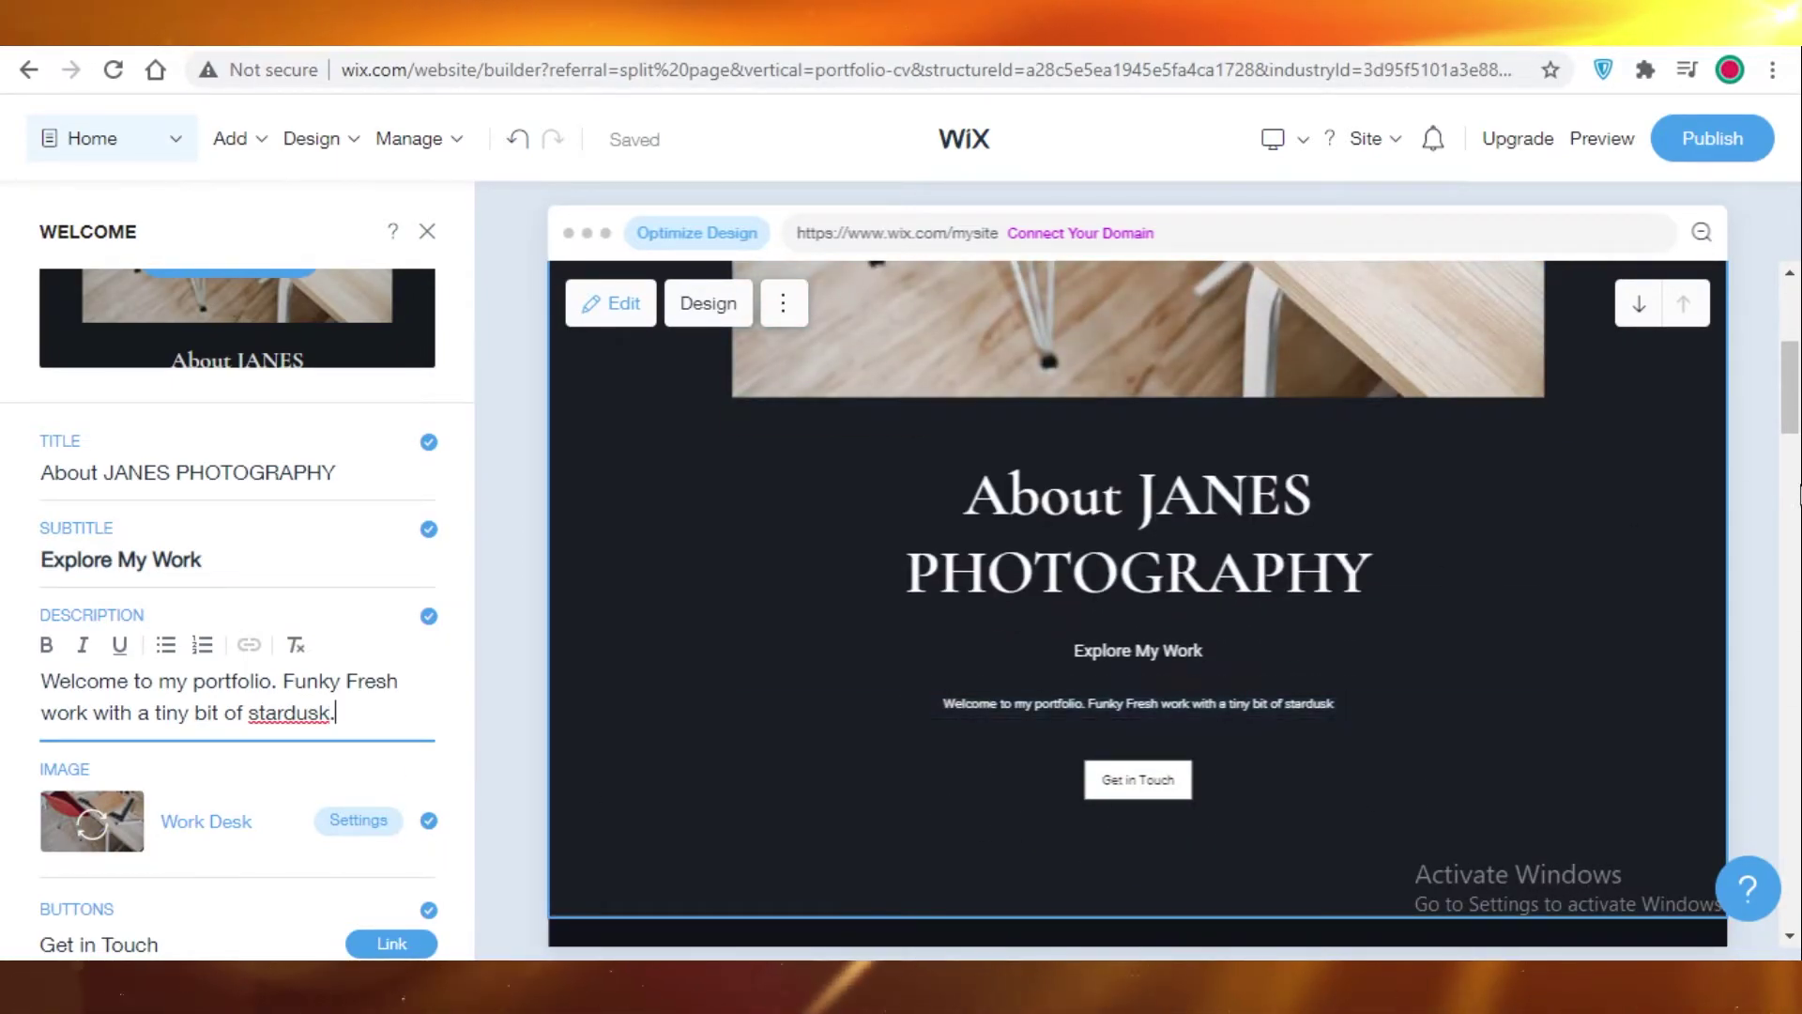
left_click(1753, 577)
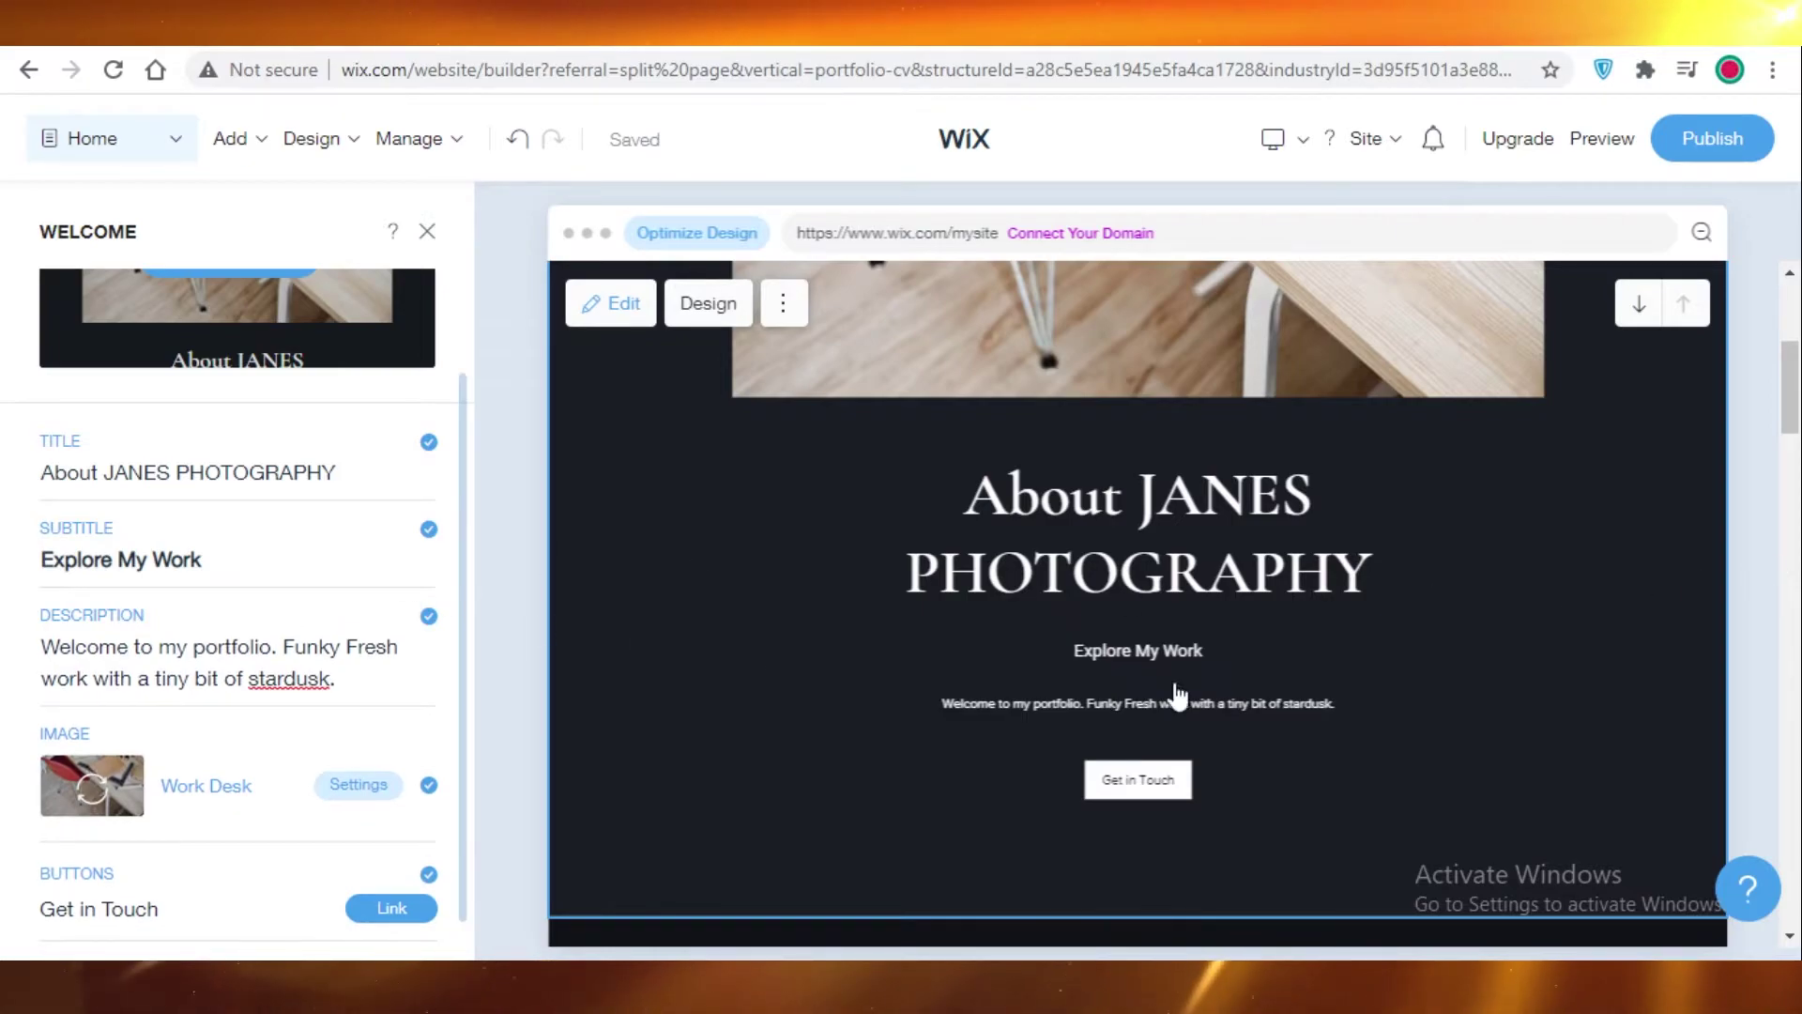
Step: Move the image gallery section one place up, above the About JANES PHOTOGRAPHY section
scroll(1287, 497, "down", 10)
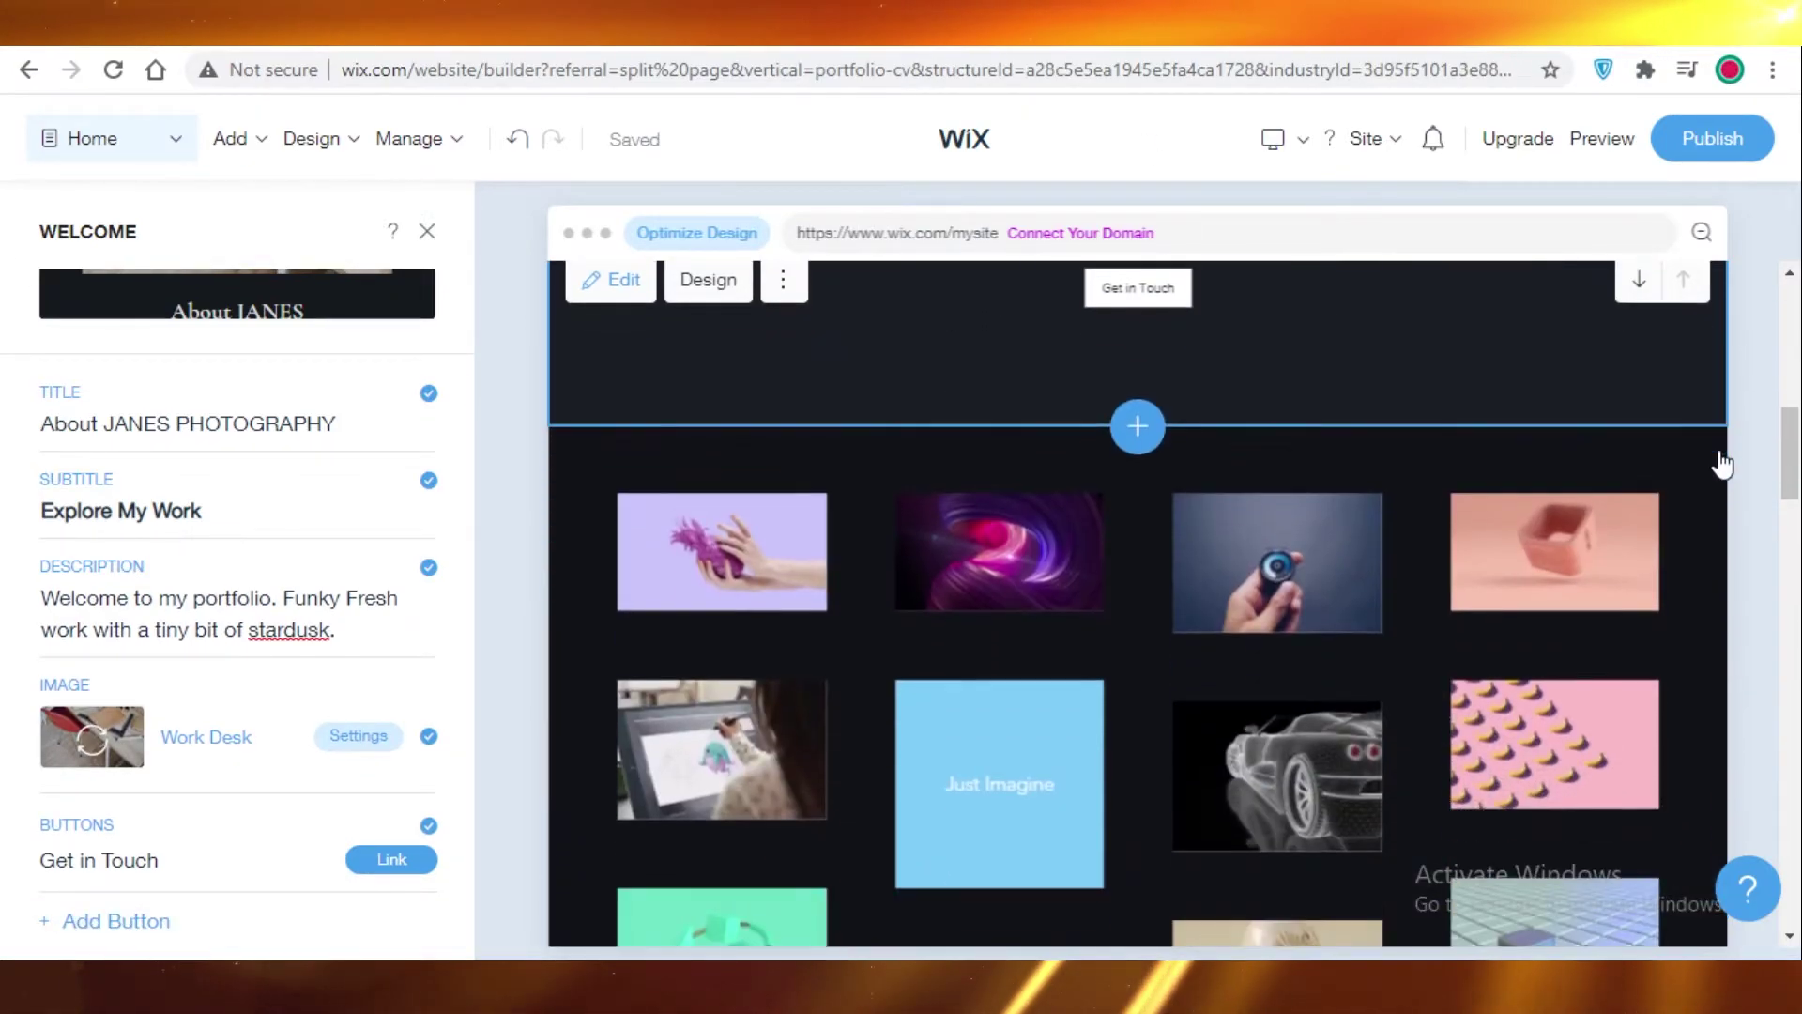
scroll(942, 523, "up", 2)
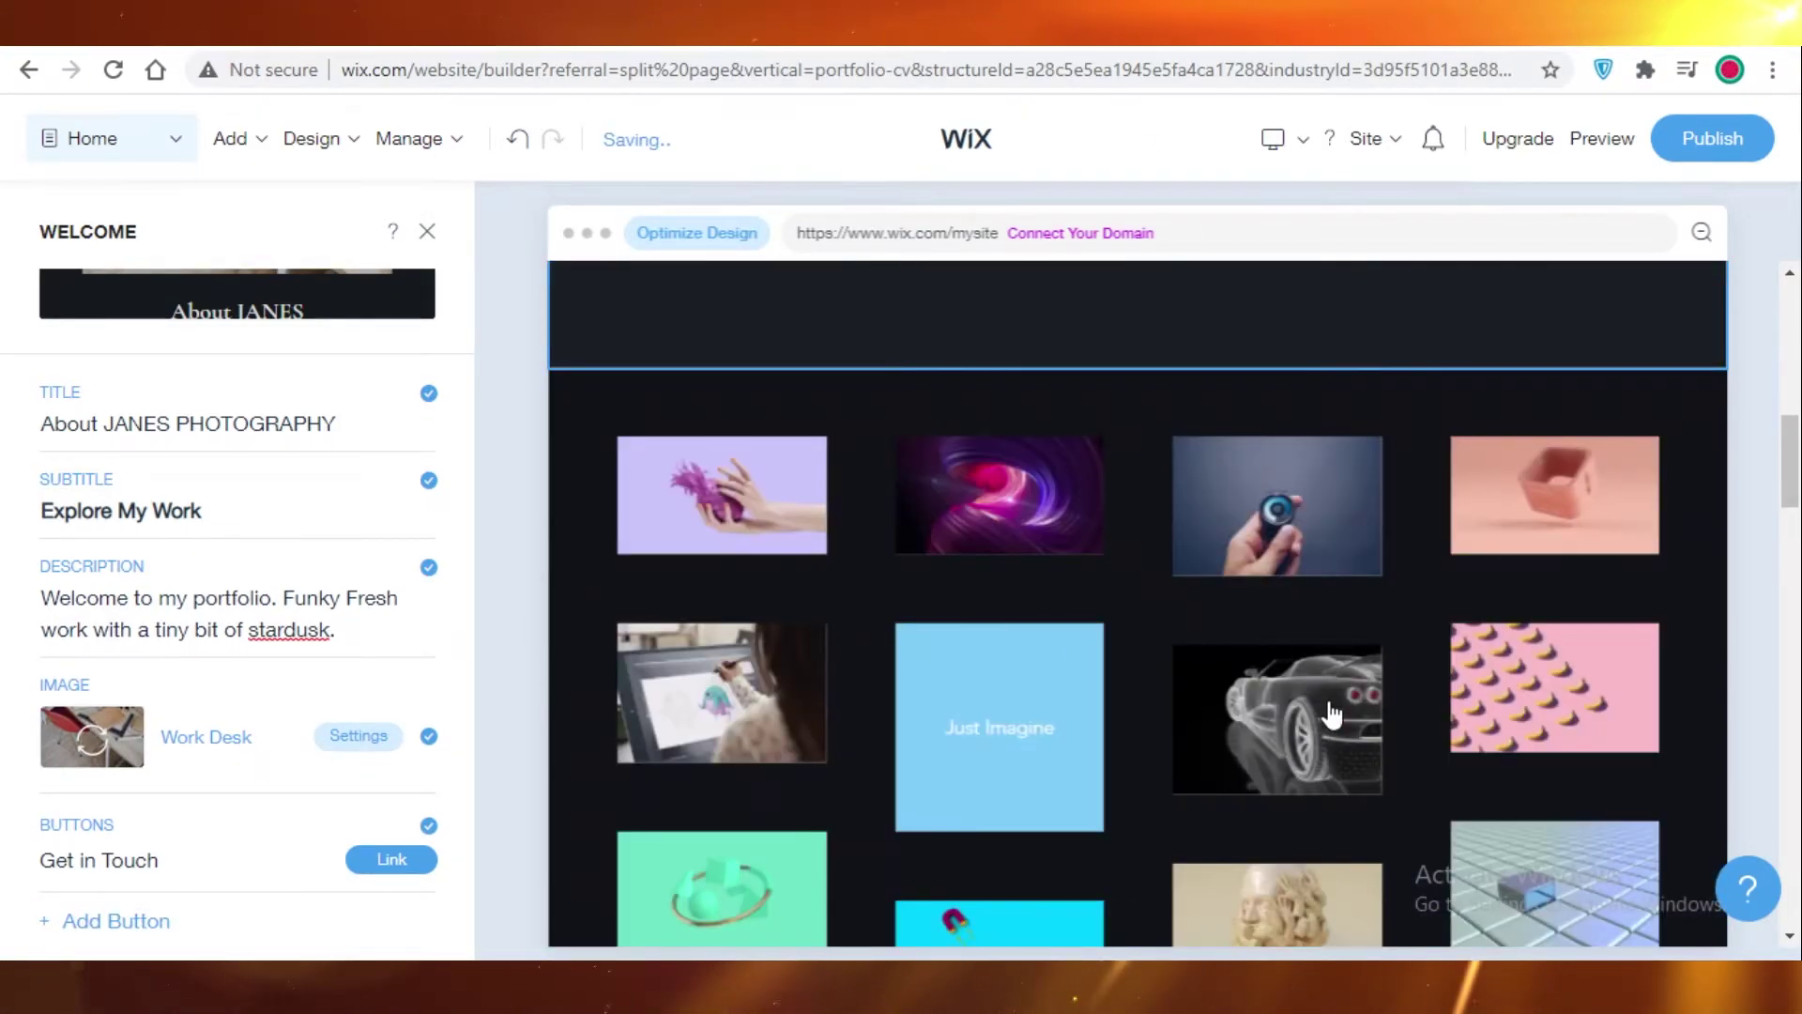
scroll(956, 523, "down", 4)
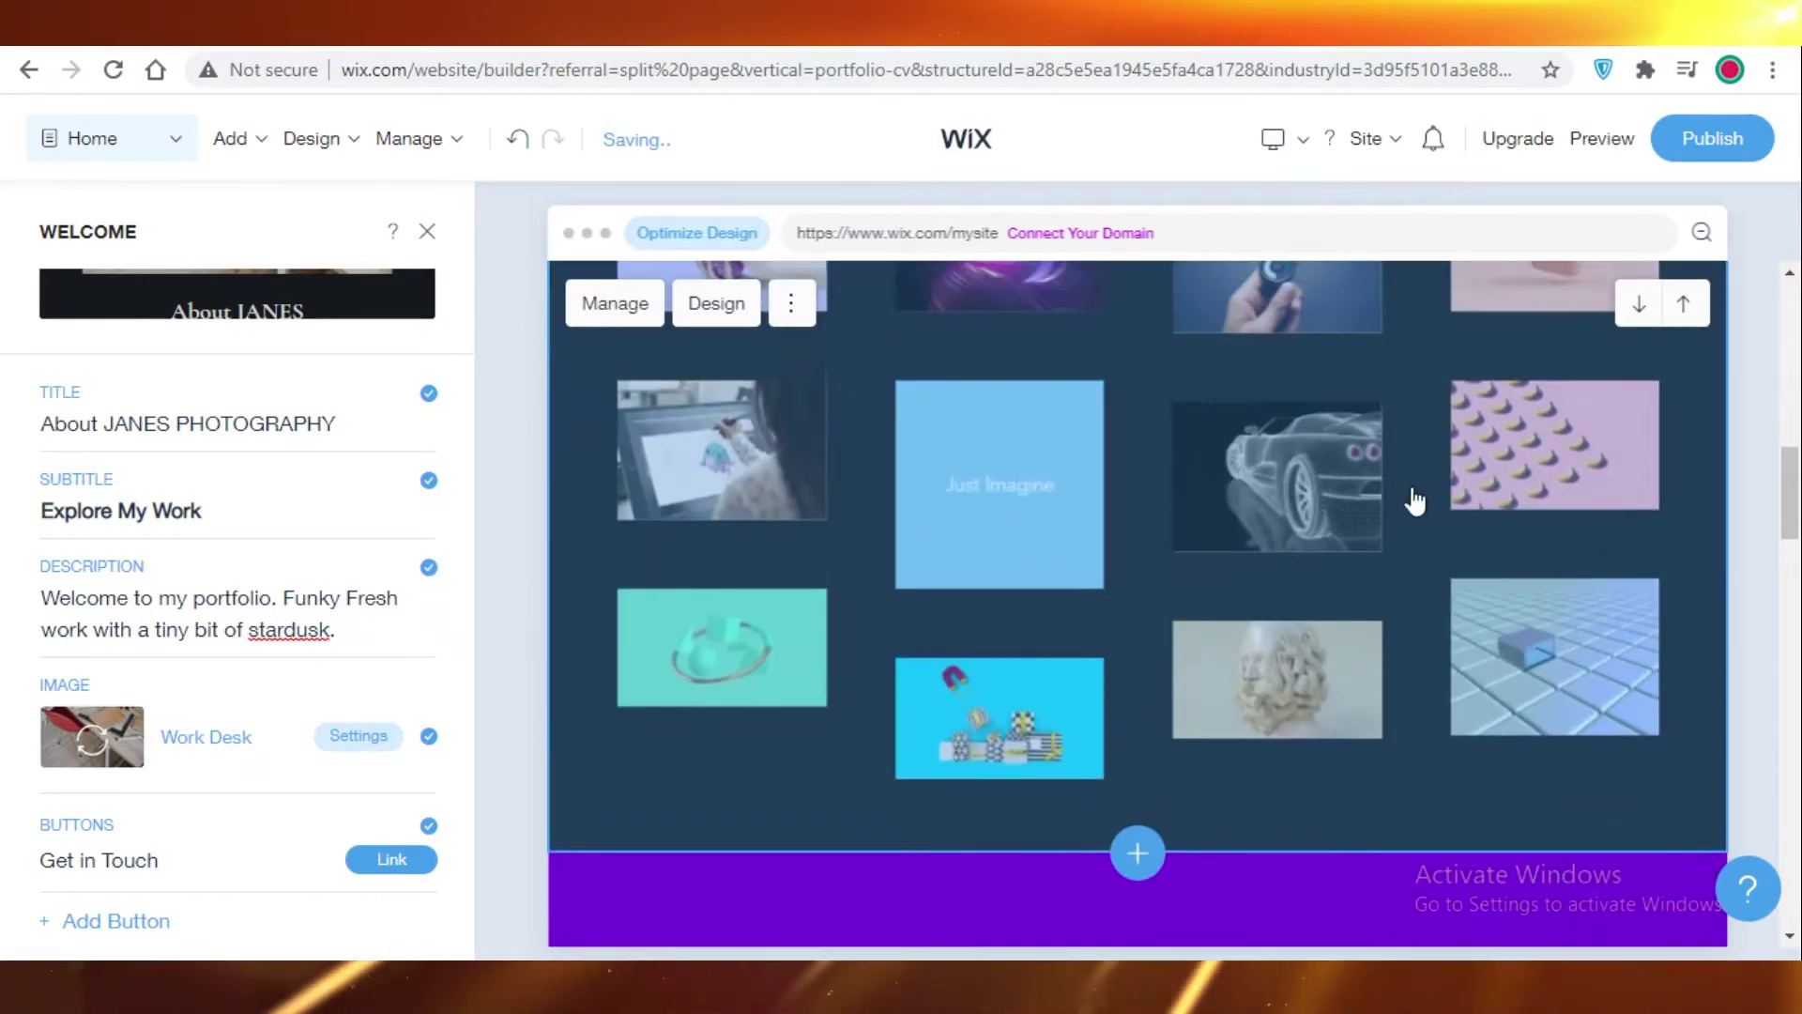
scroll(1625, 359, "up", 6)
scroll(1647, 639, "down", 15)
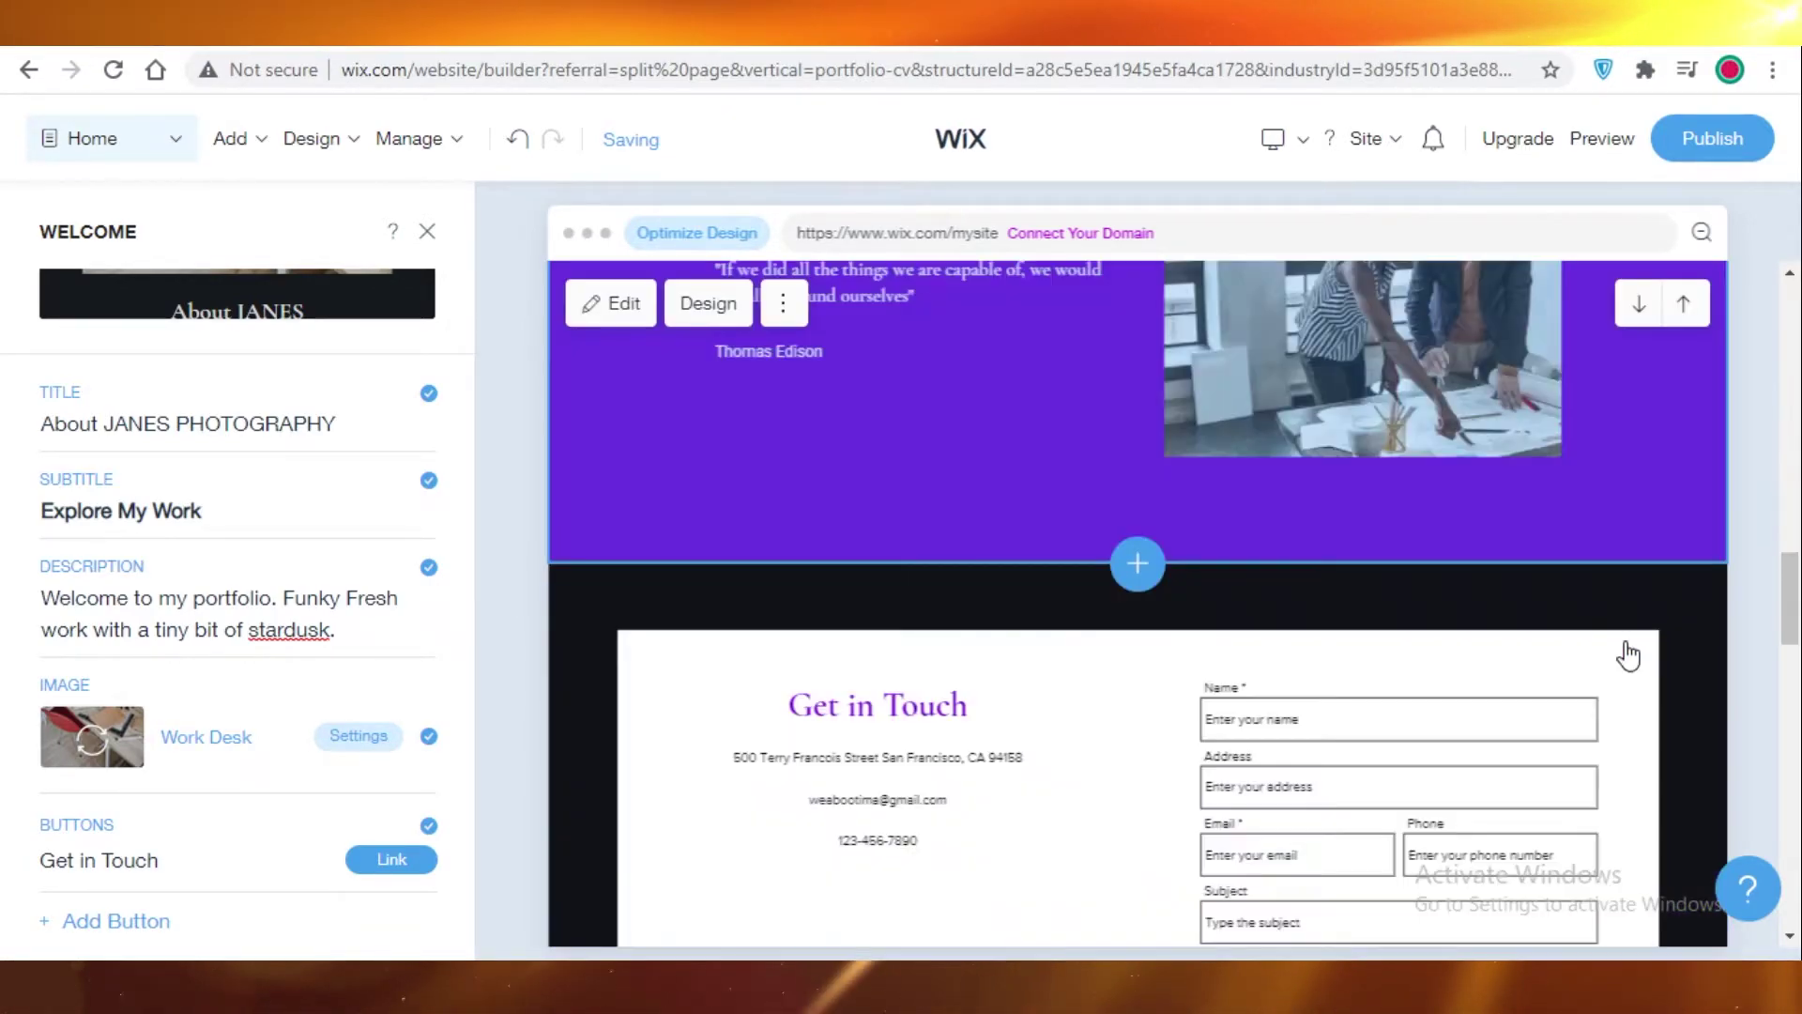
scroll(1615, 651, "up", 11)
scroll(1477, 434, "up", 2)
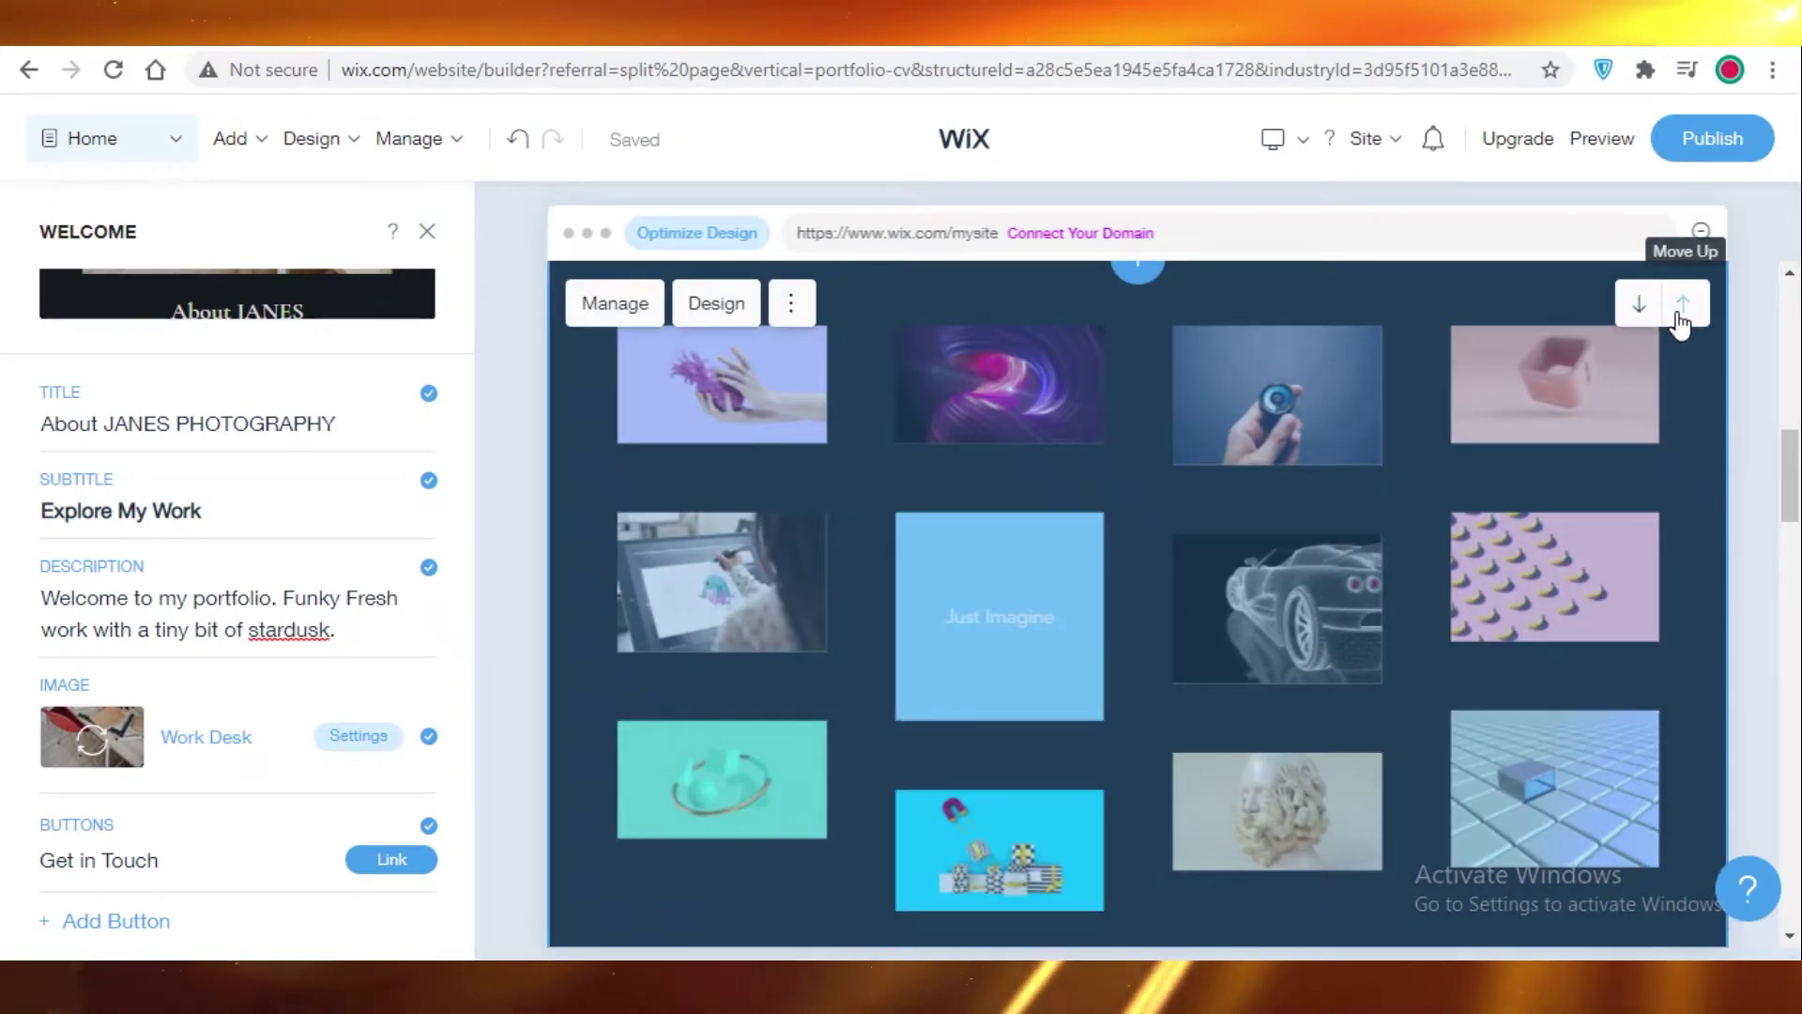
left_click(1683, 305)
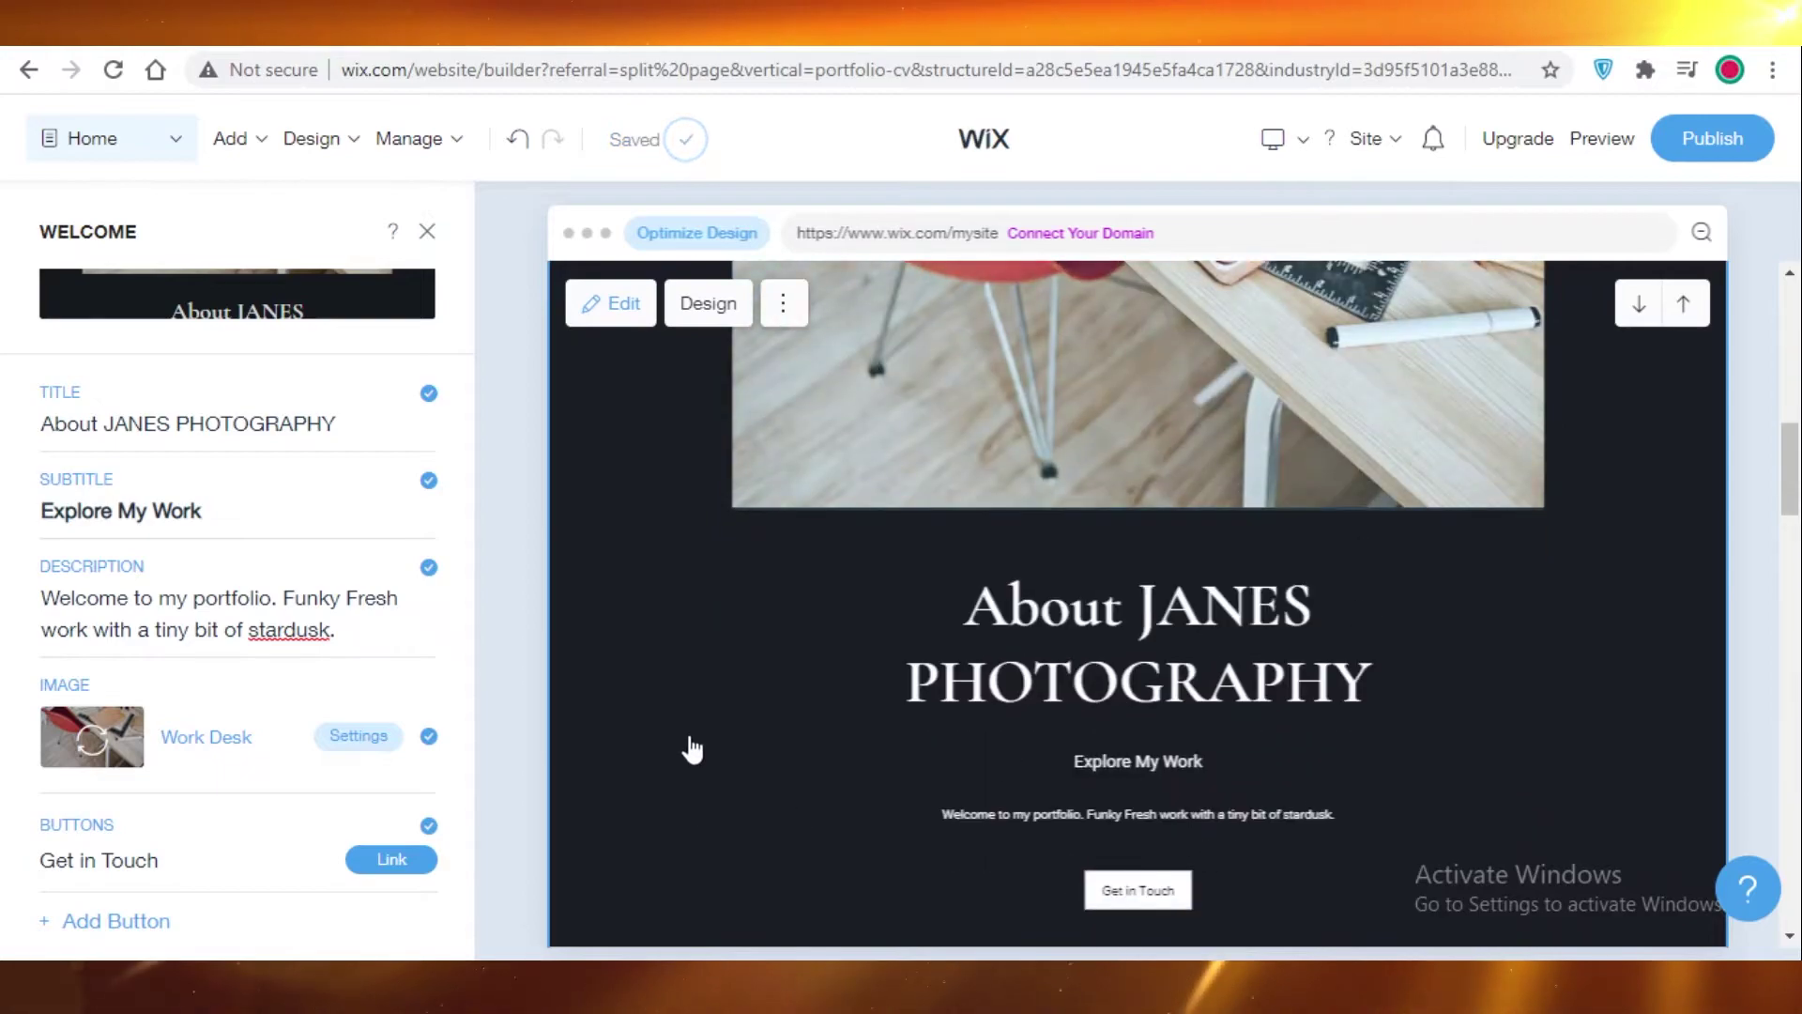
scroll(692, 749, "down", 15)
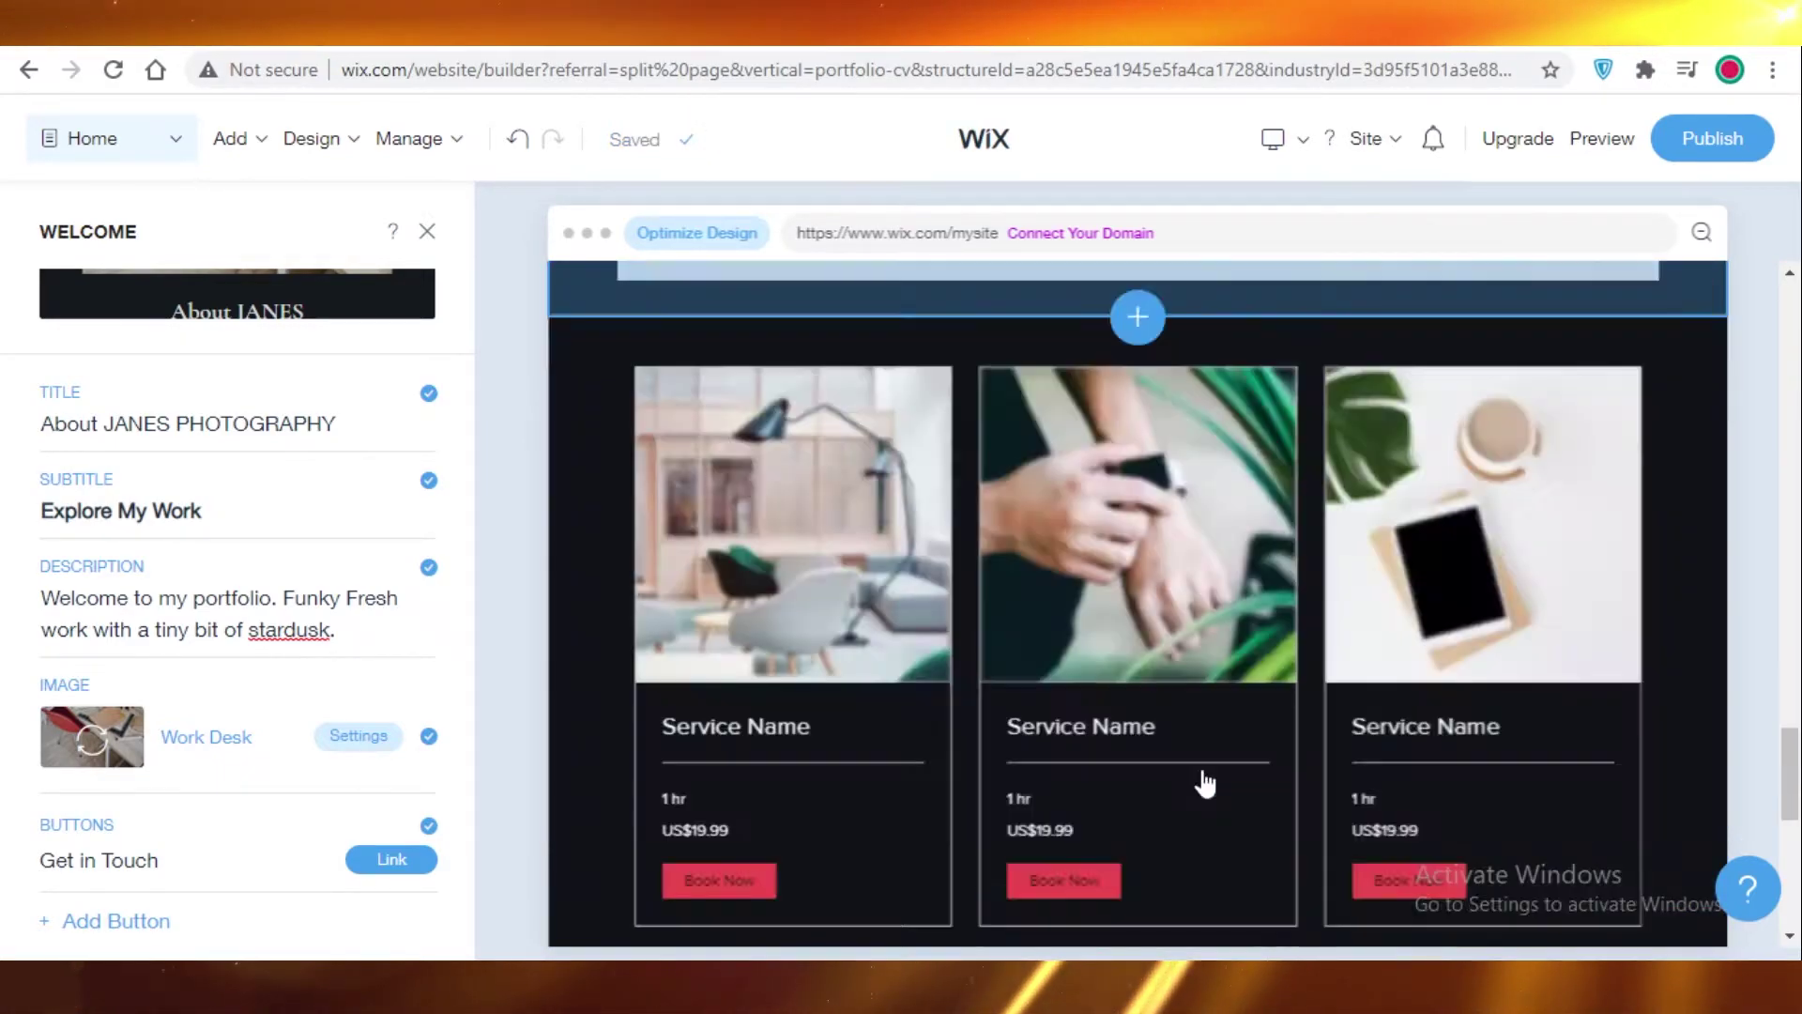
scroll(1206, 783, "up", 10)
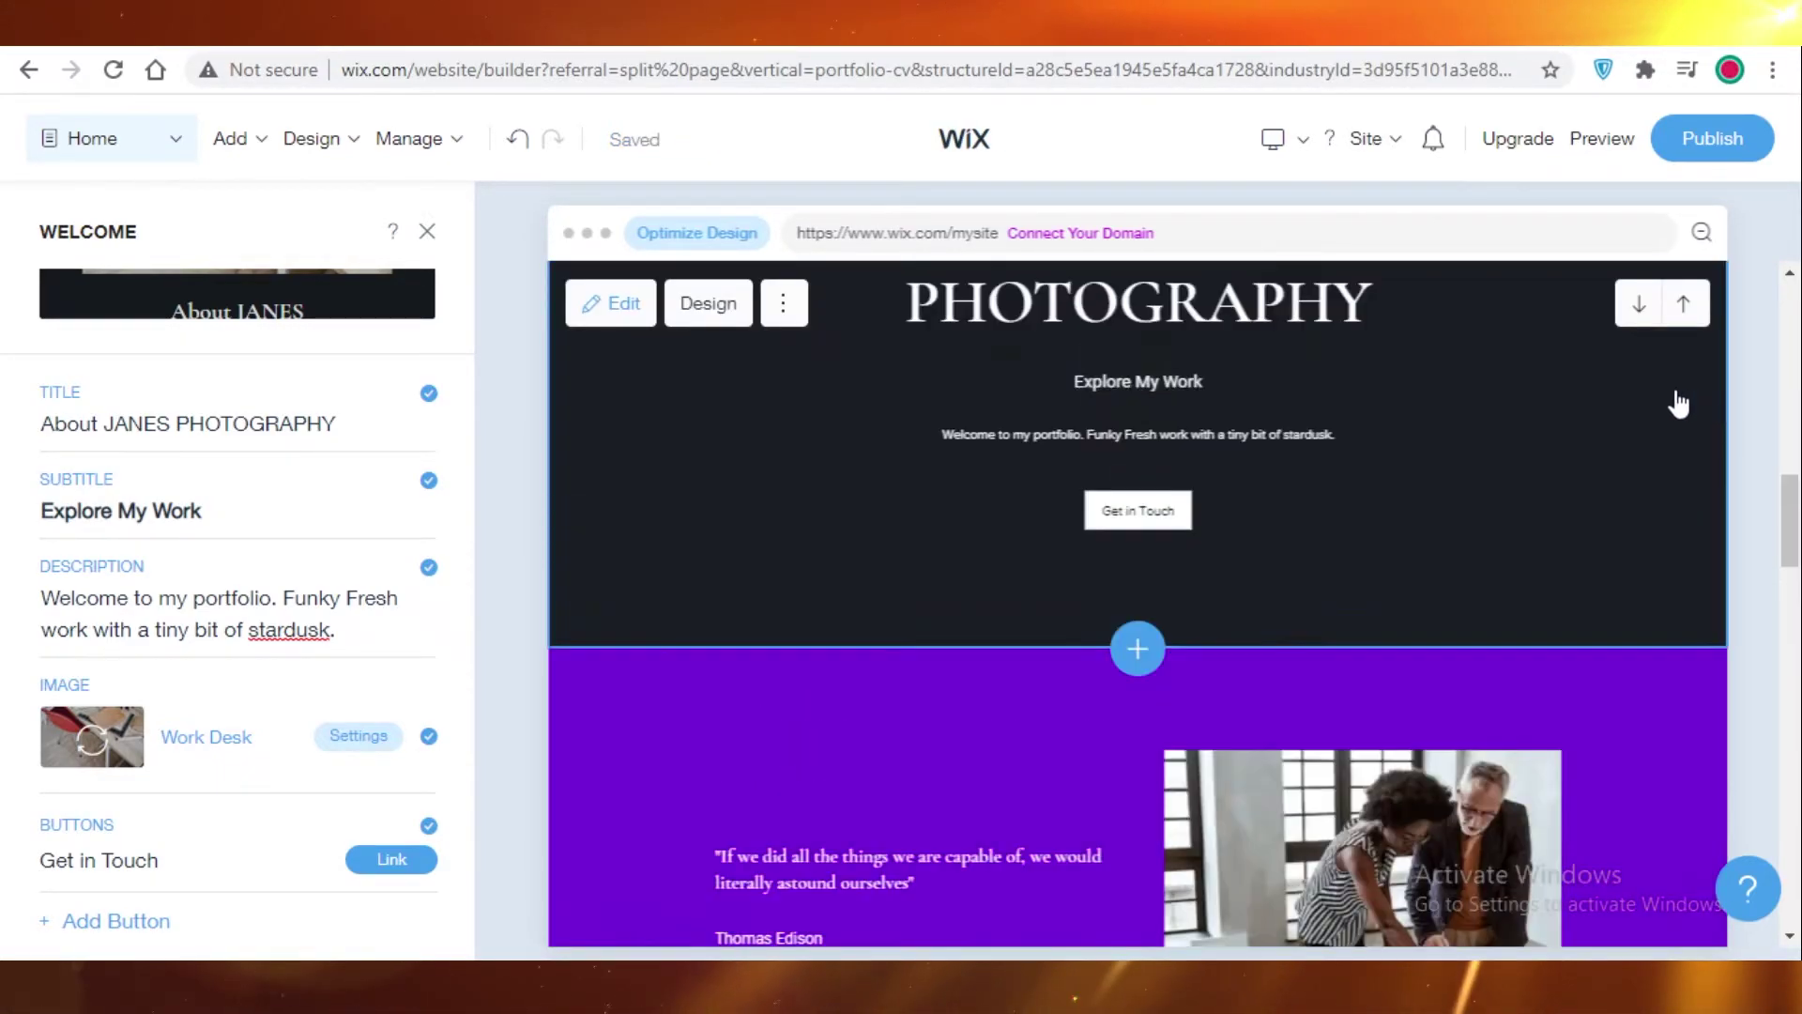
Step: Publish the site on a free wixsite.com address named JANESHPHOTOGRAPHY
left_click(1723, 141)
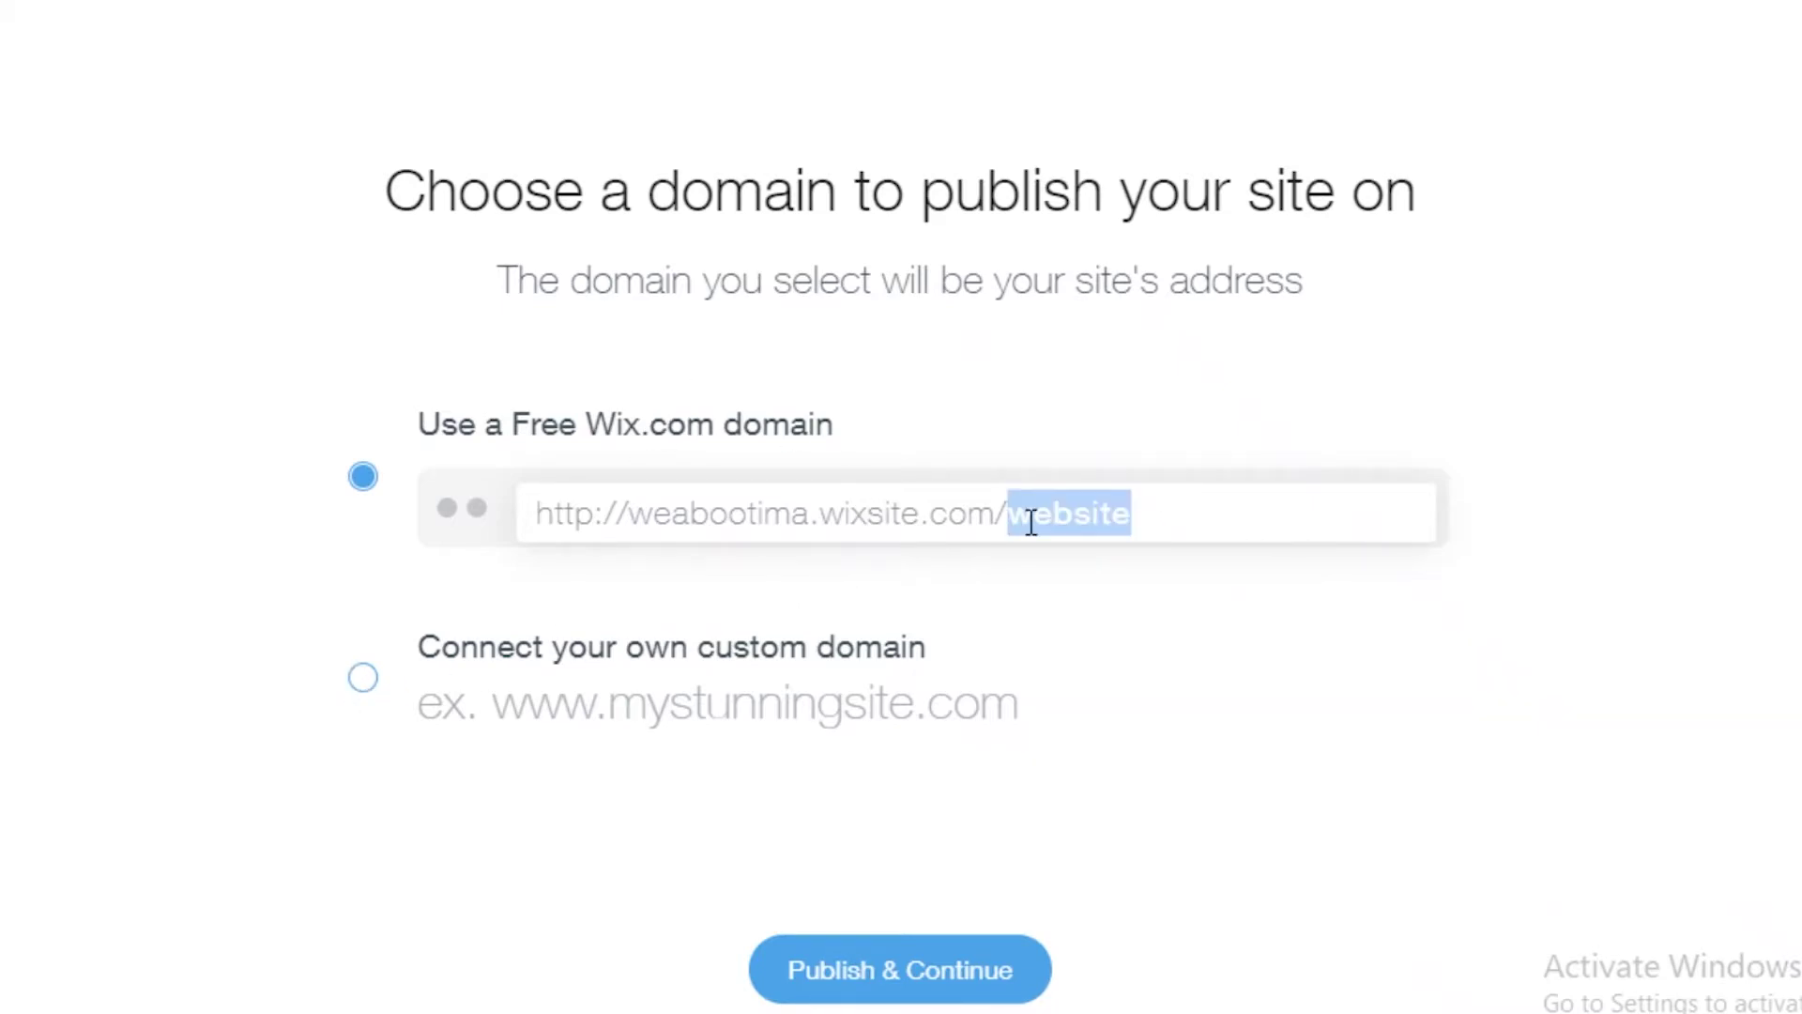
key("BackSpace")
type("JANES")
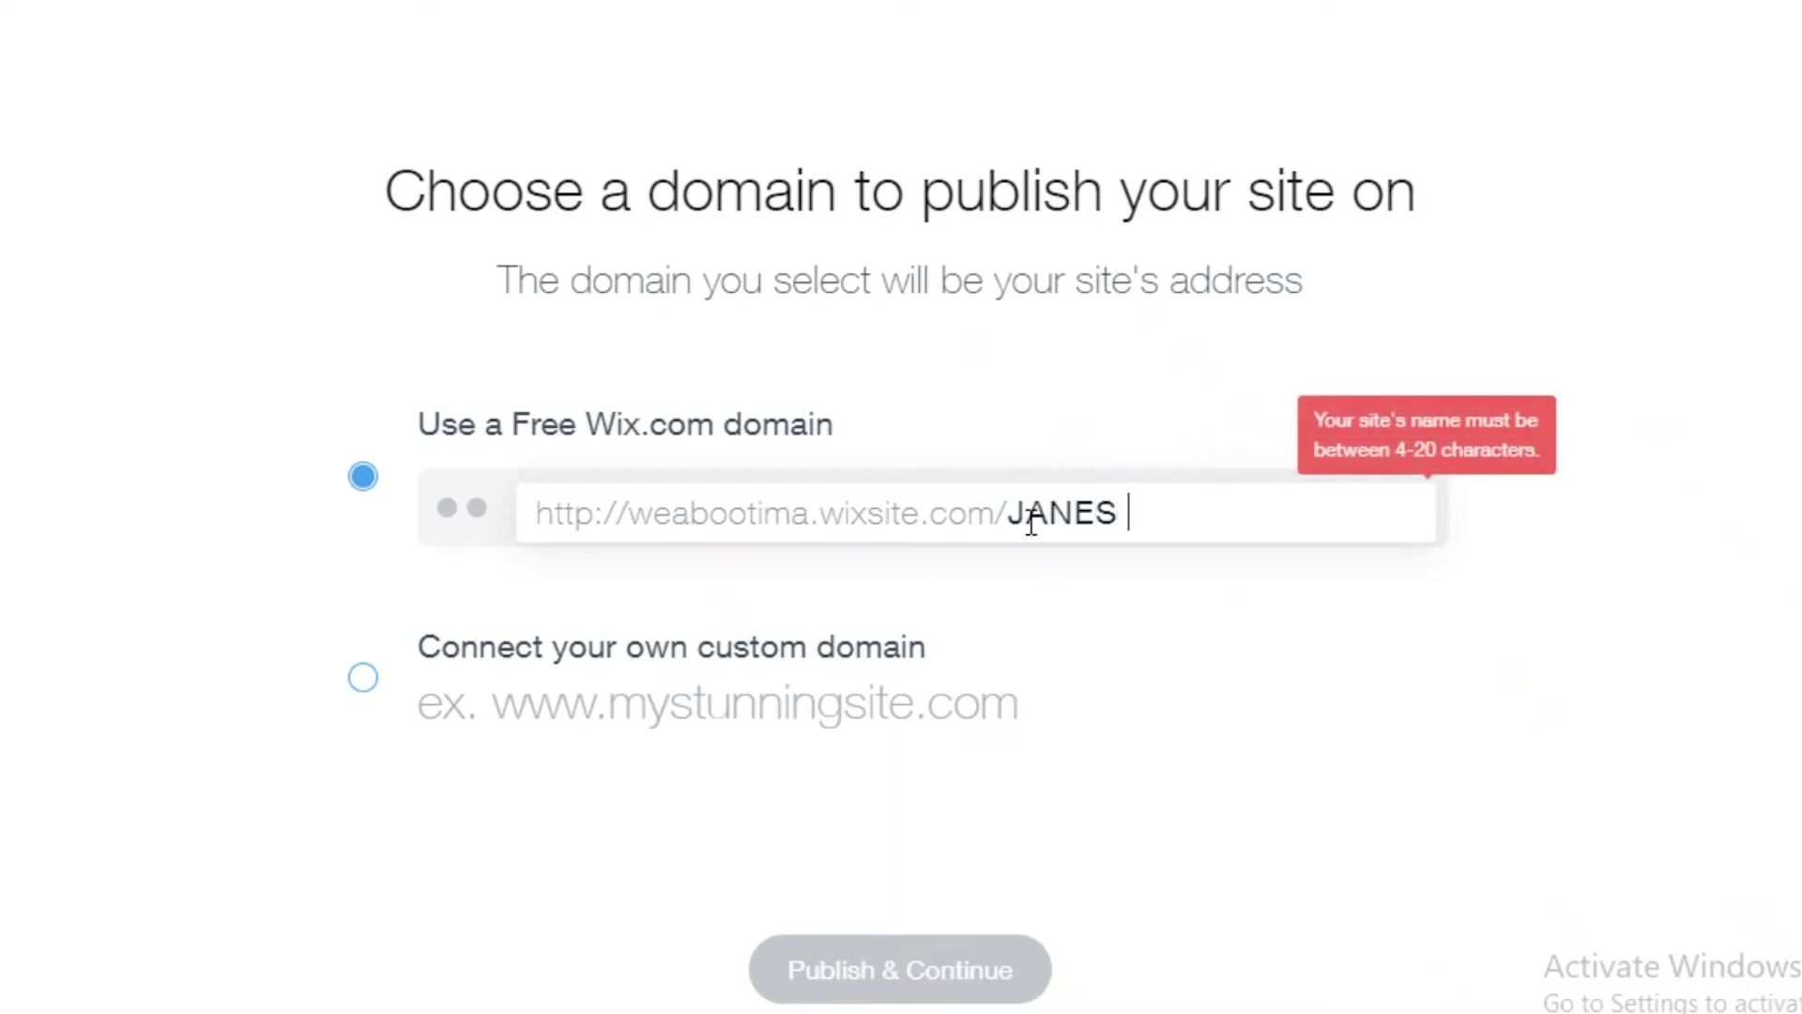
type("HPHOTOGRAPHY")
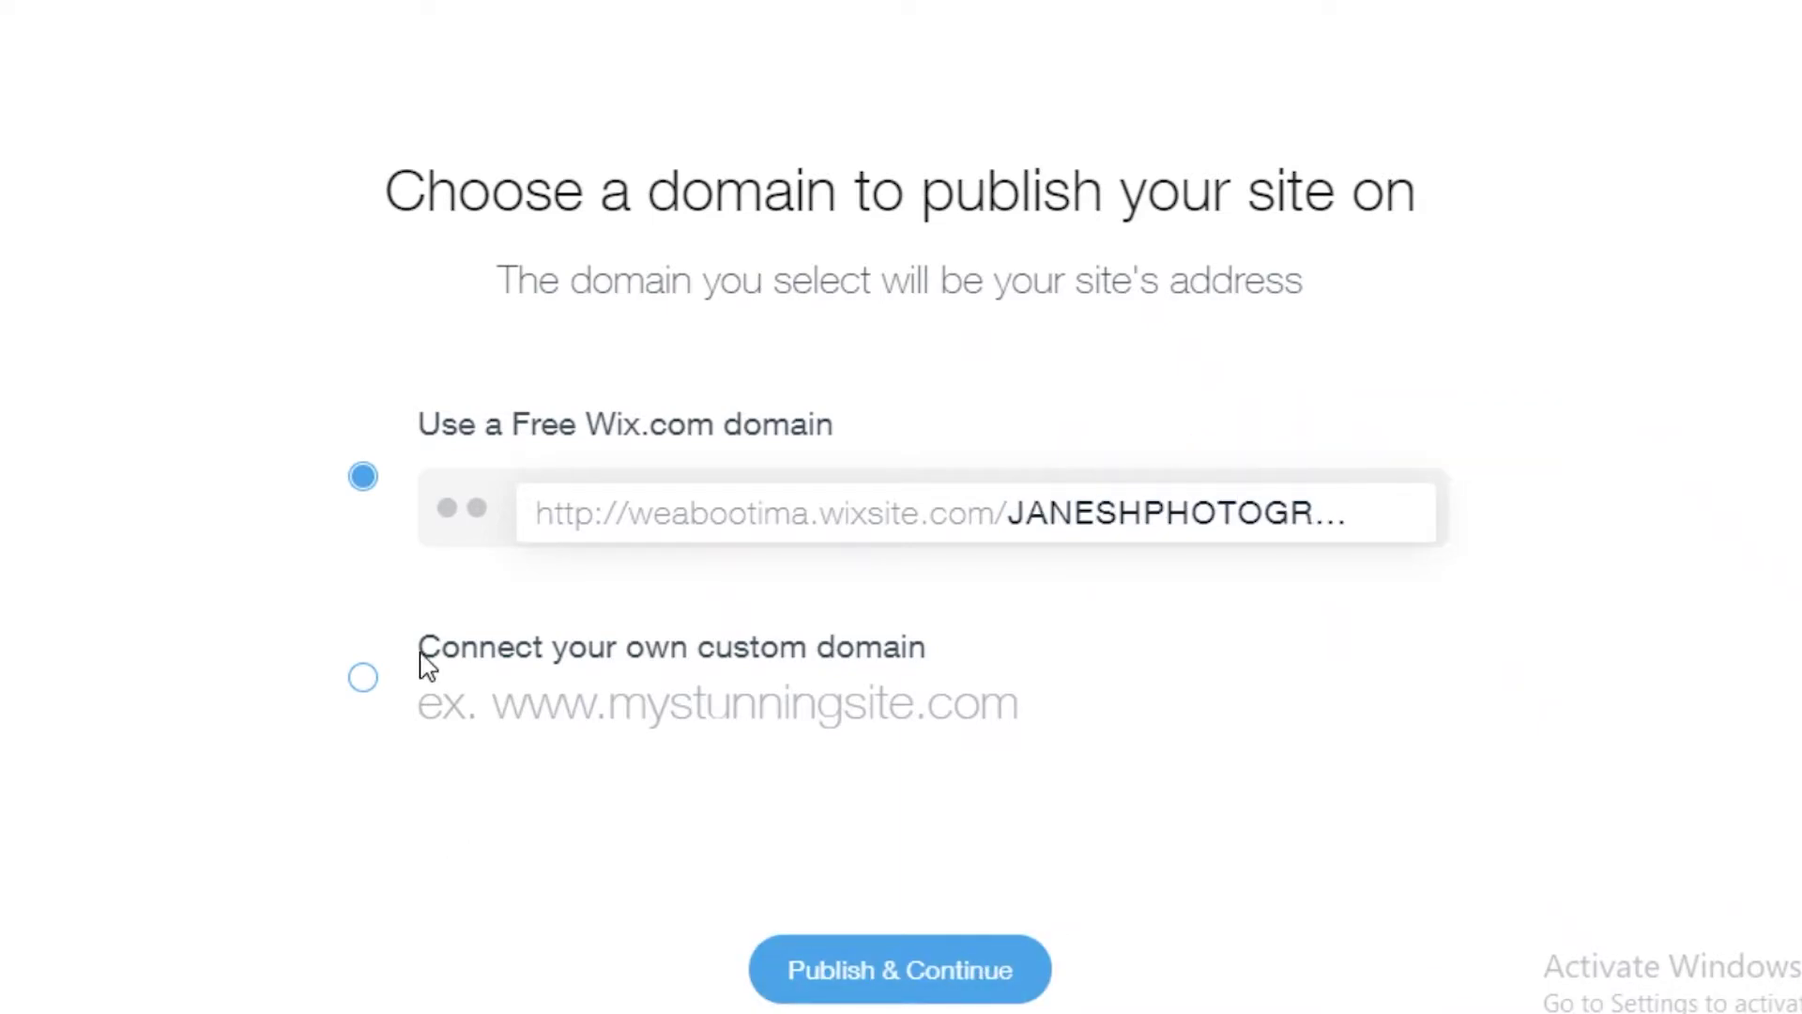
left_click(962, 973)
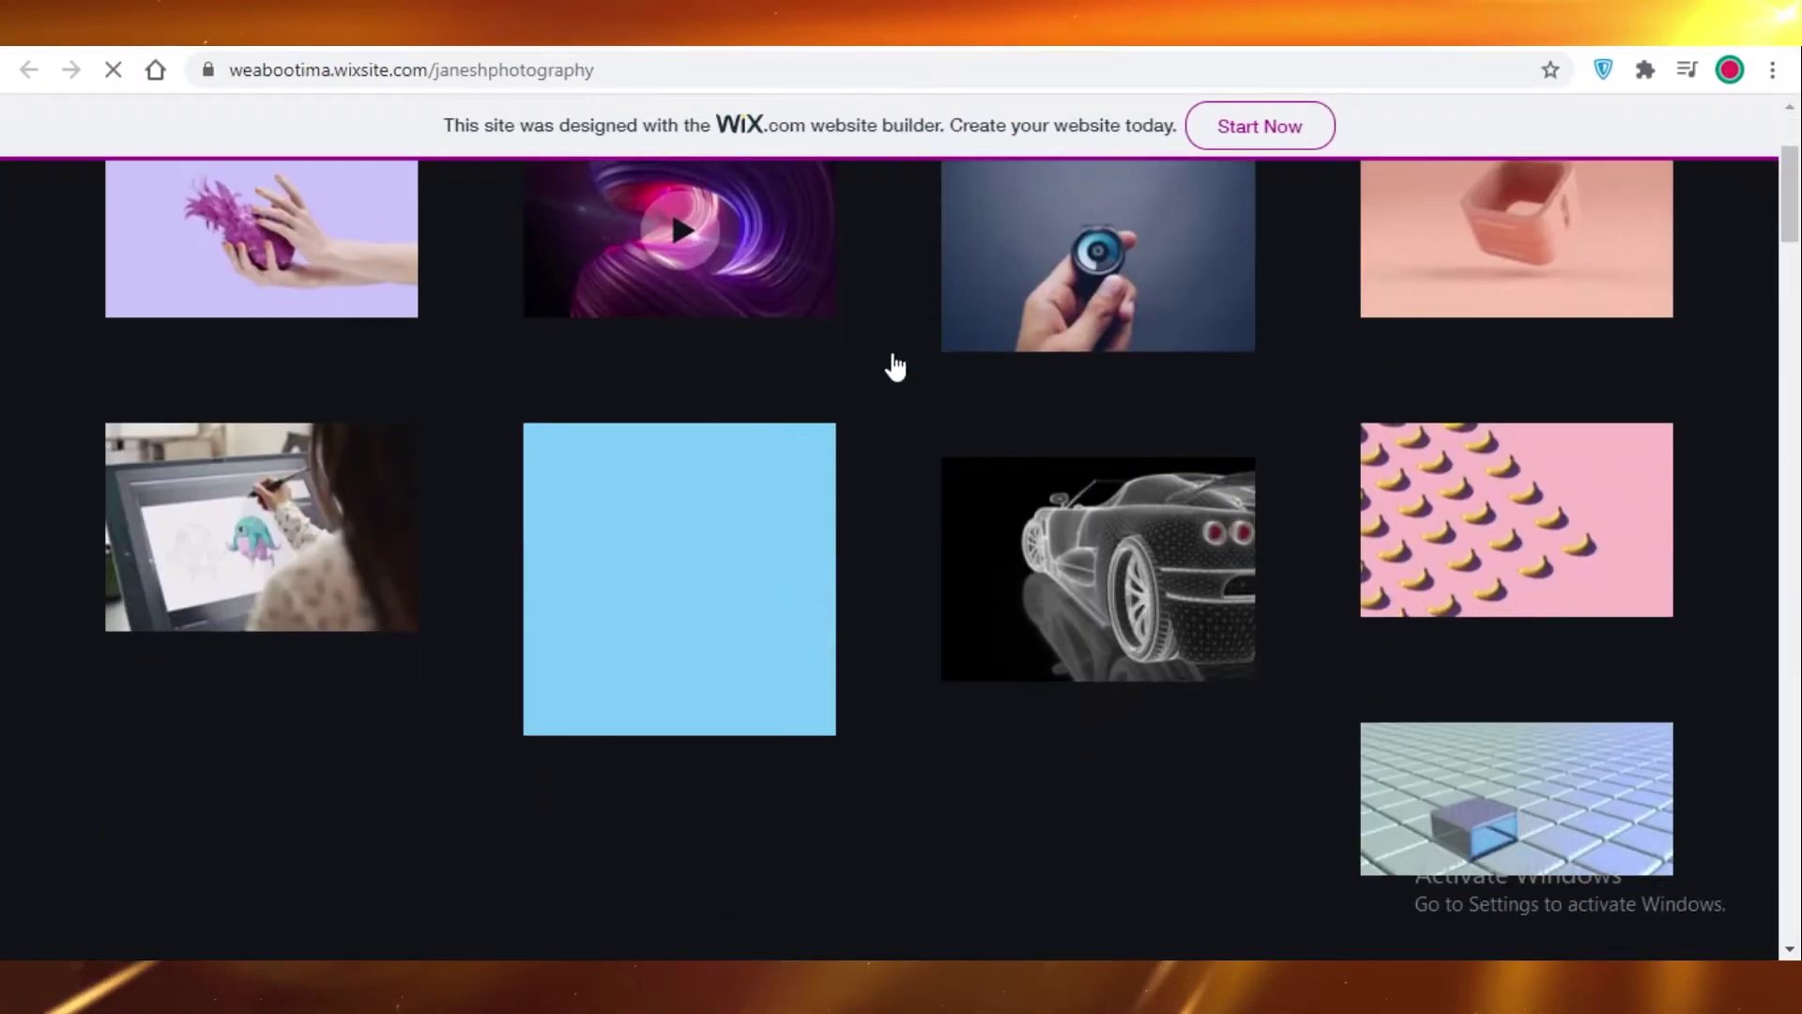
Step: Scroll through the live JANES PHOTOGRAPHY site to review the published pages
scroll(905, 504, "down", 10)
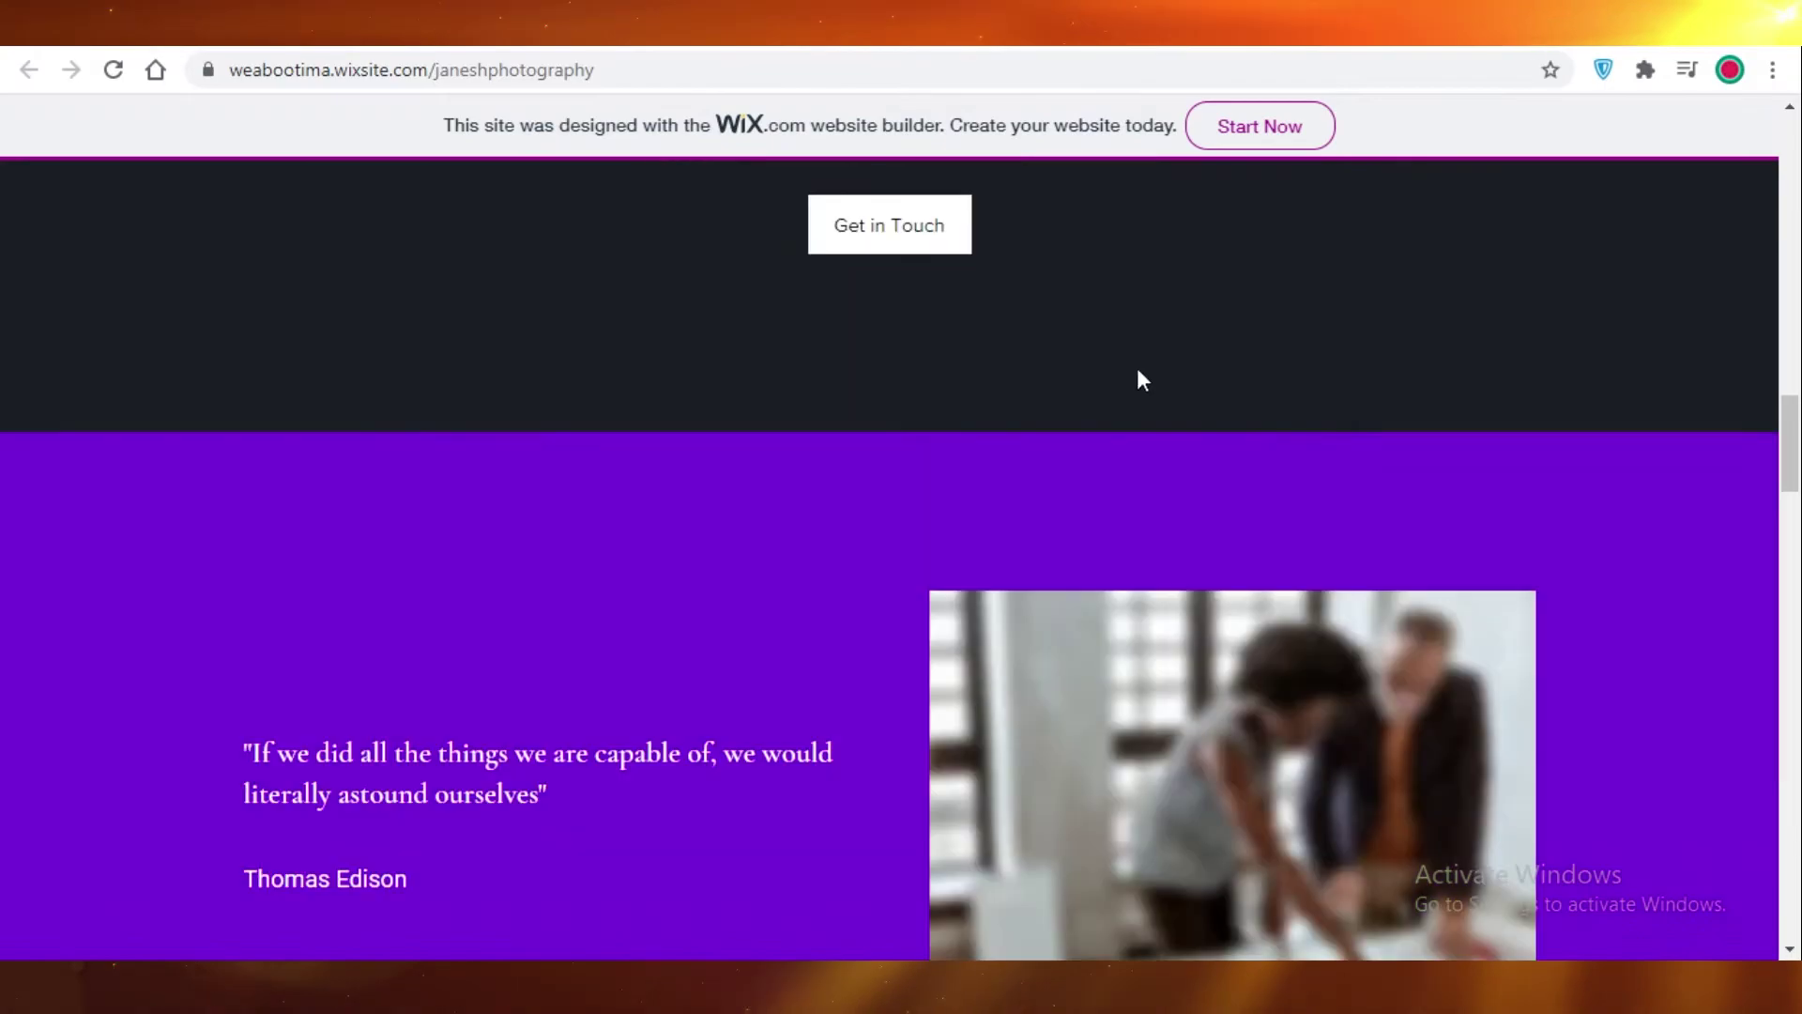
scroll(1142, 380, "down", 15)
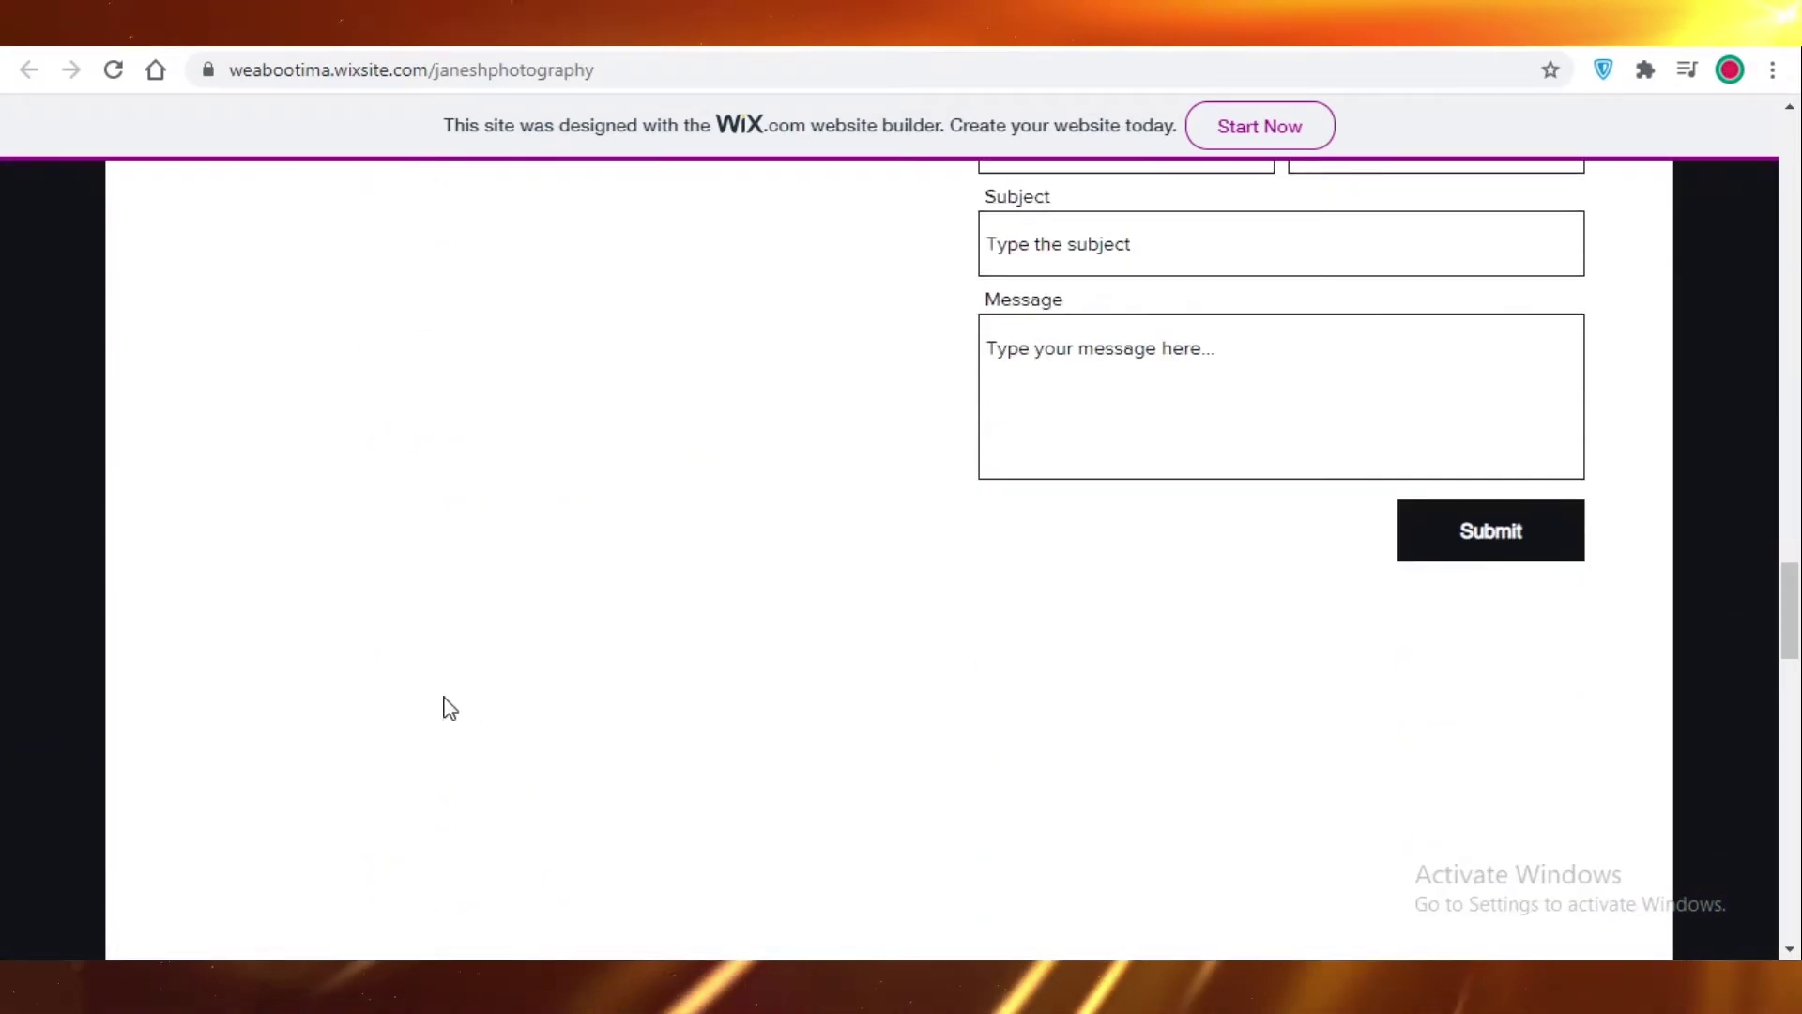
scroll(913, 644, "up", 10)
scroll(1240, 849, "down", 15)
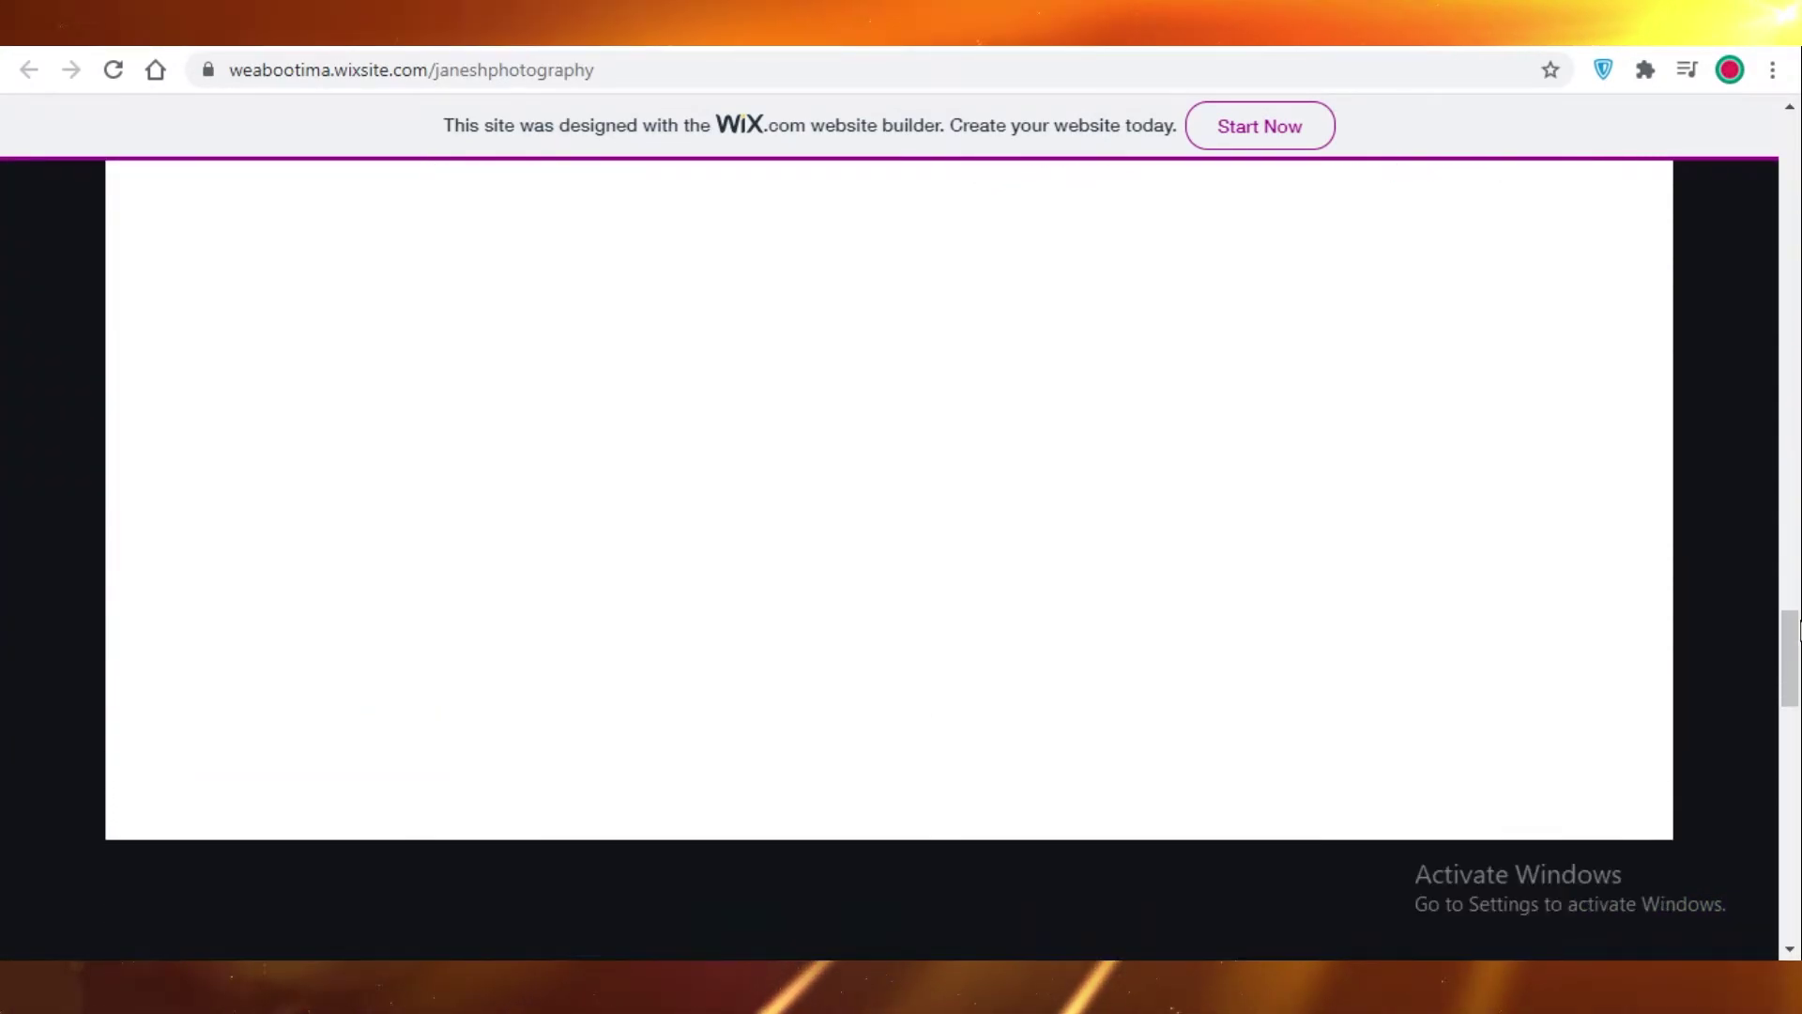
scroll(1642, 817, "down", 10)
scroll(1544, 718, "up", 15)
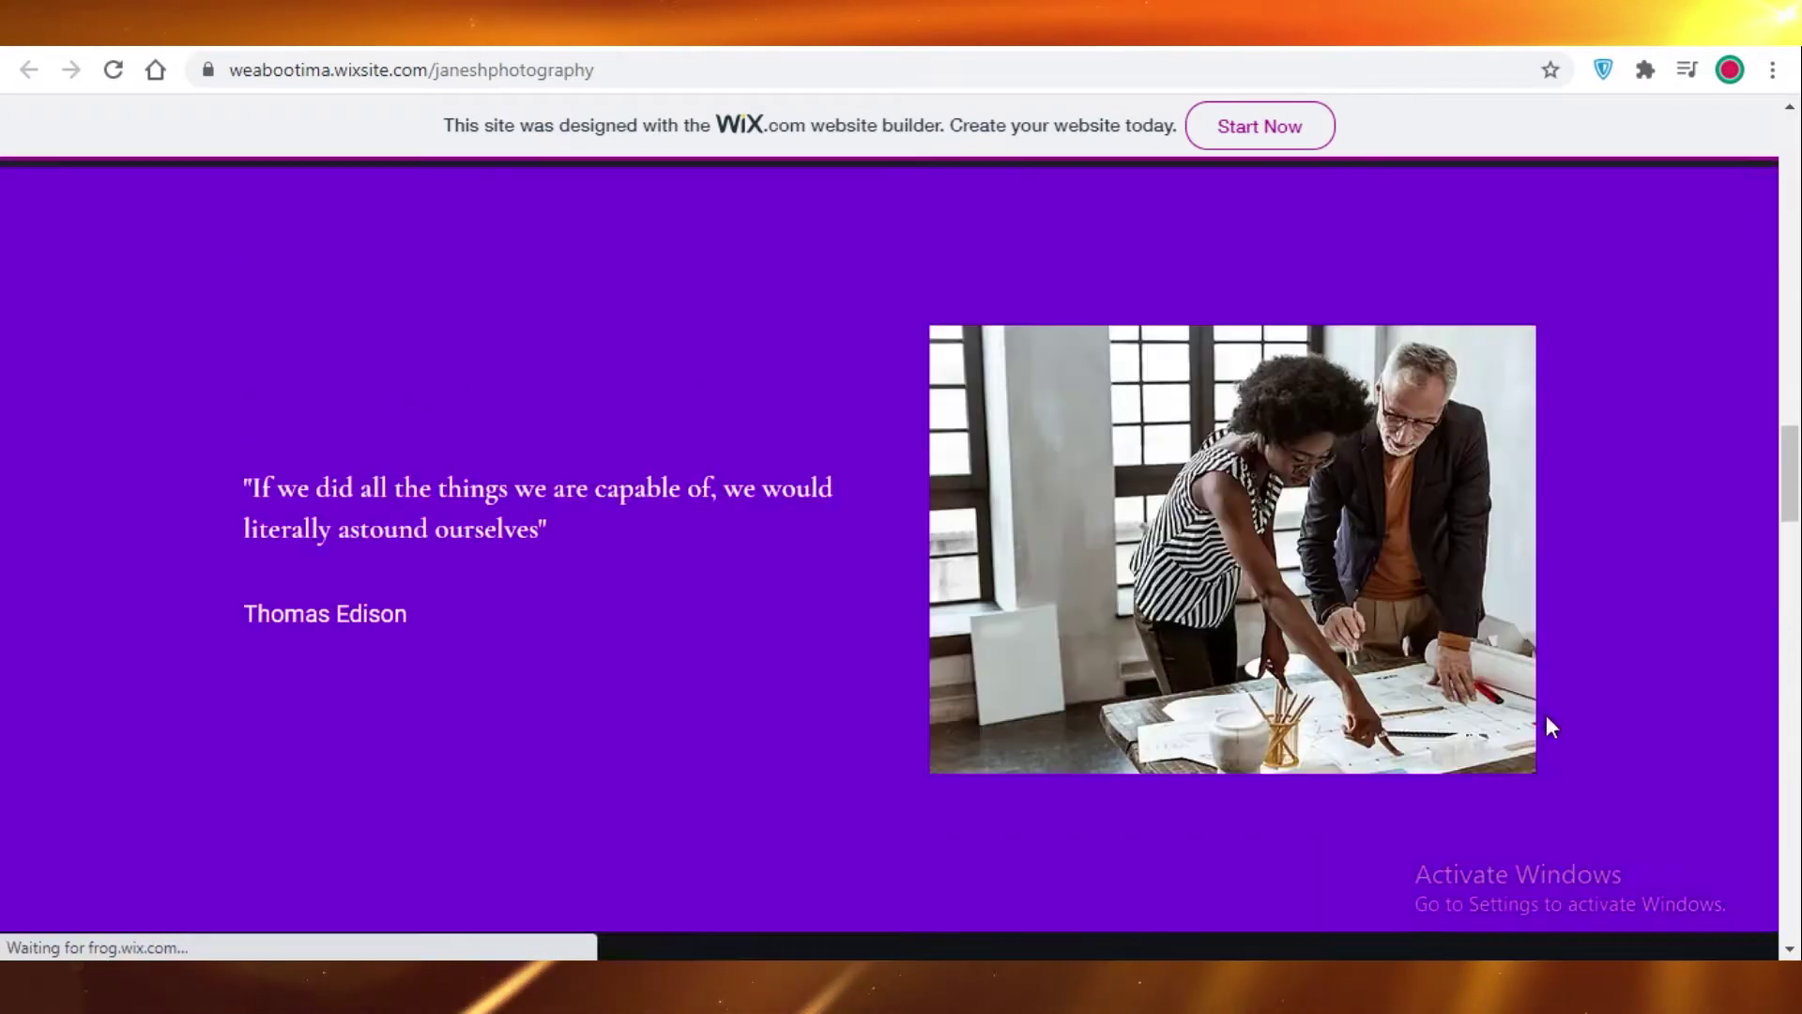
scroll(1551, 726, "up", 20)
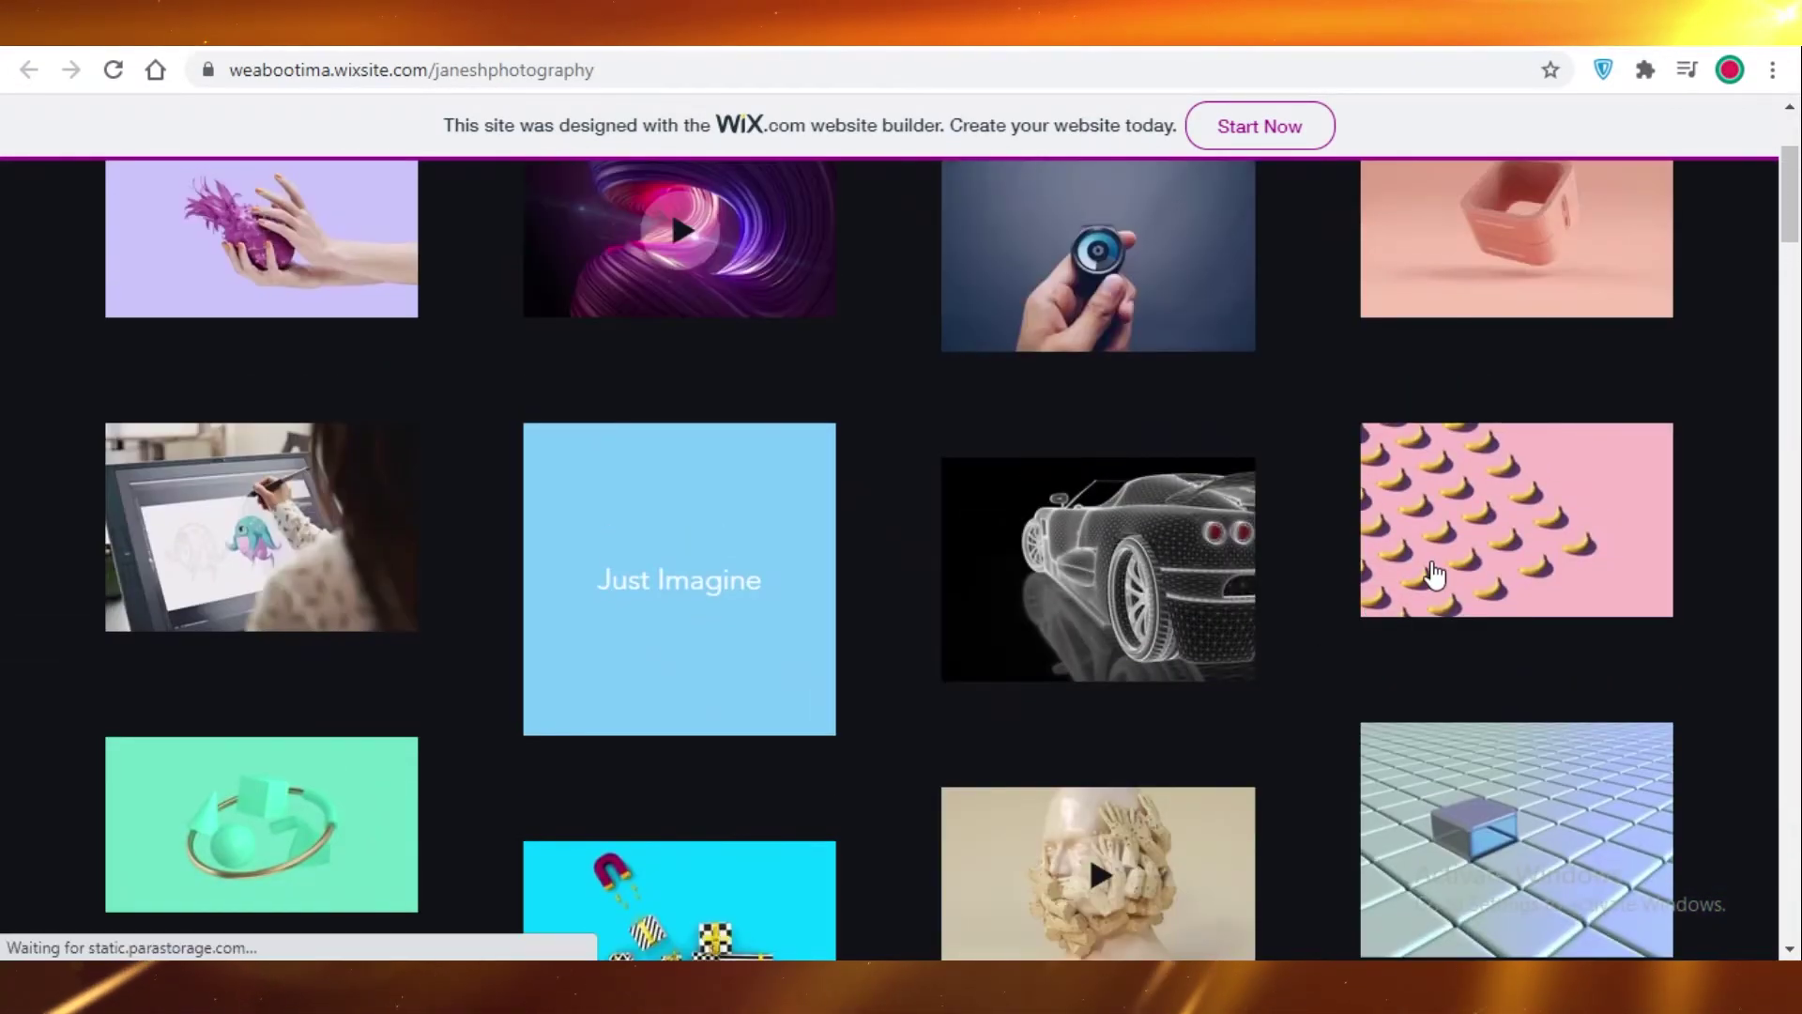
scroll(1435, 574, "up", 3)
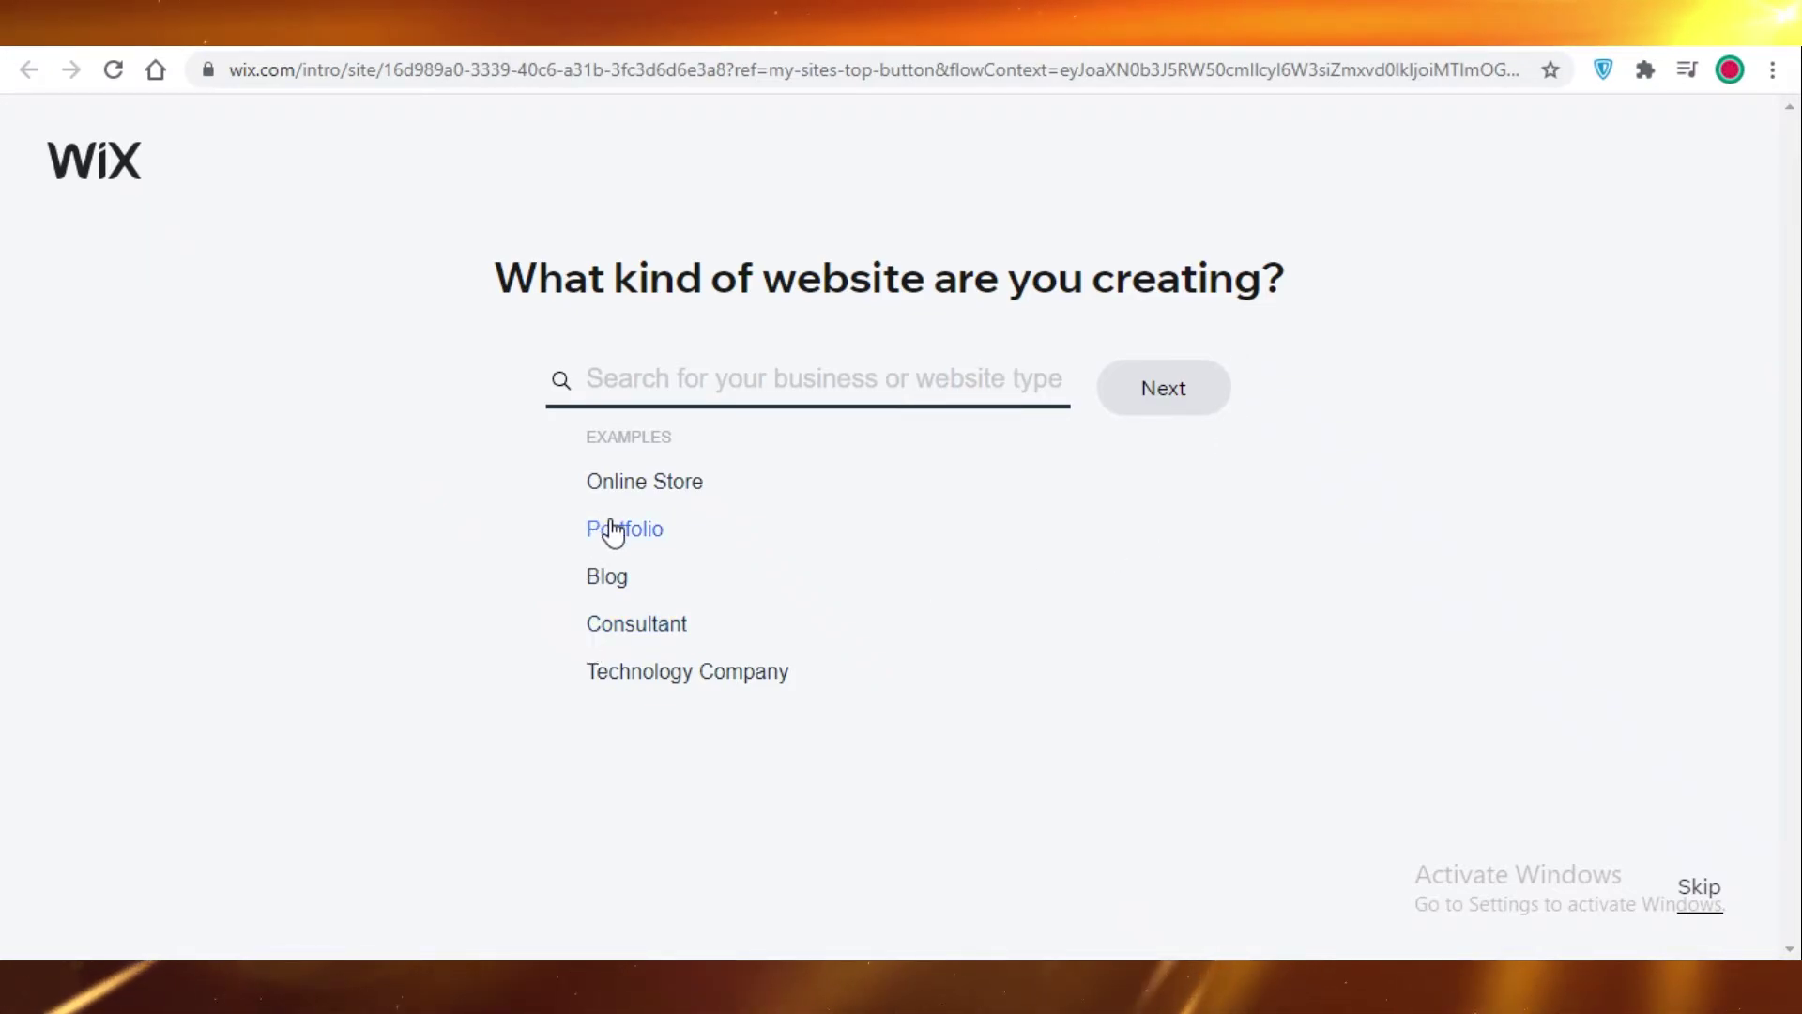
Step: Choose Portfolio as the site type and opt to edit a template
left_click(578, 536)
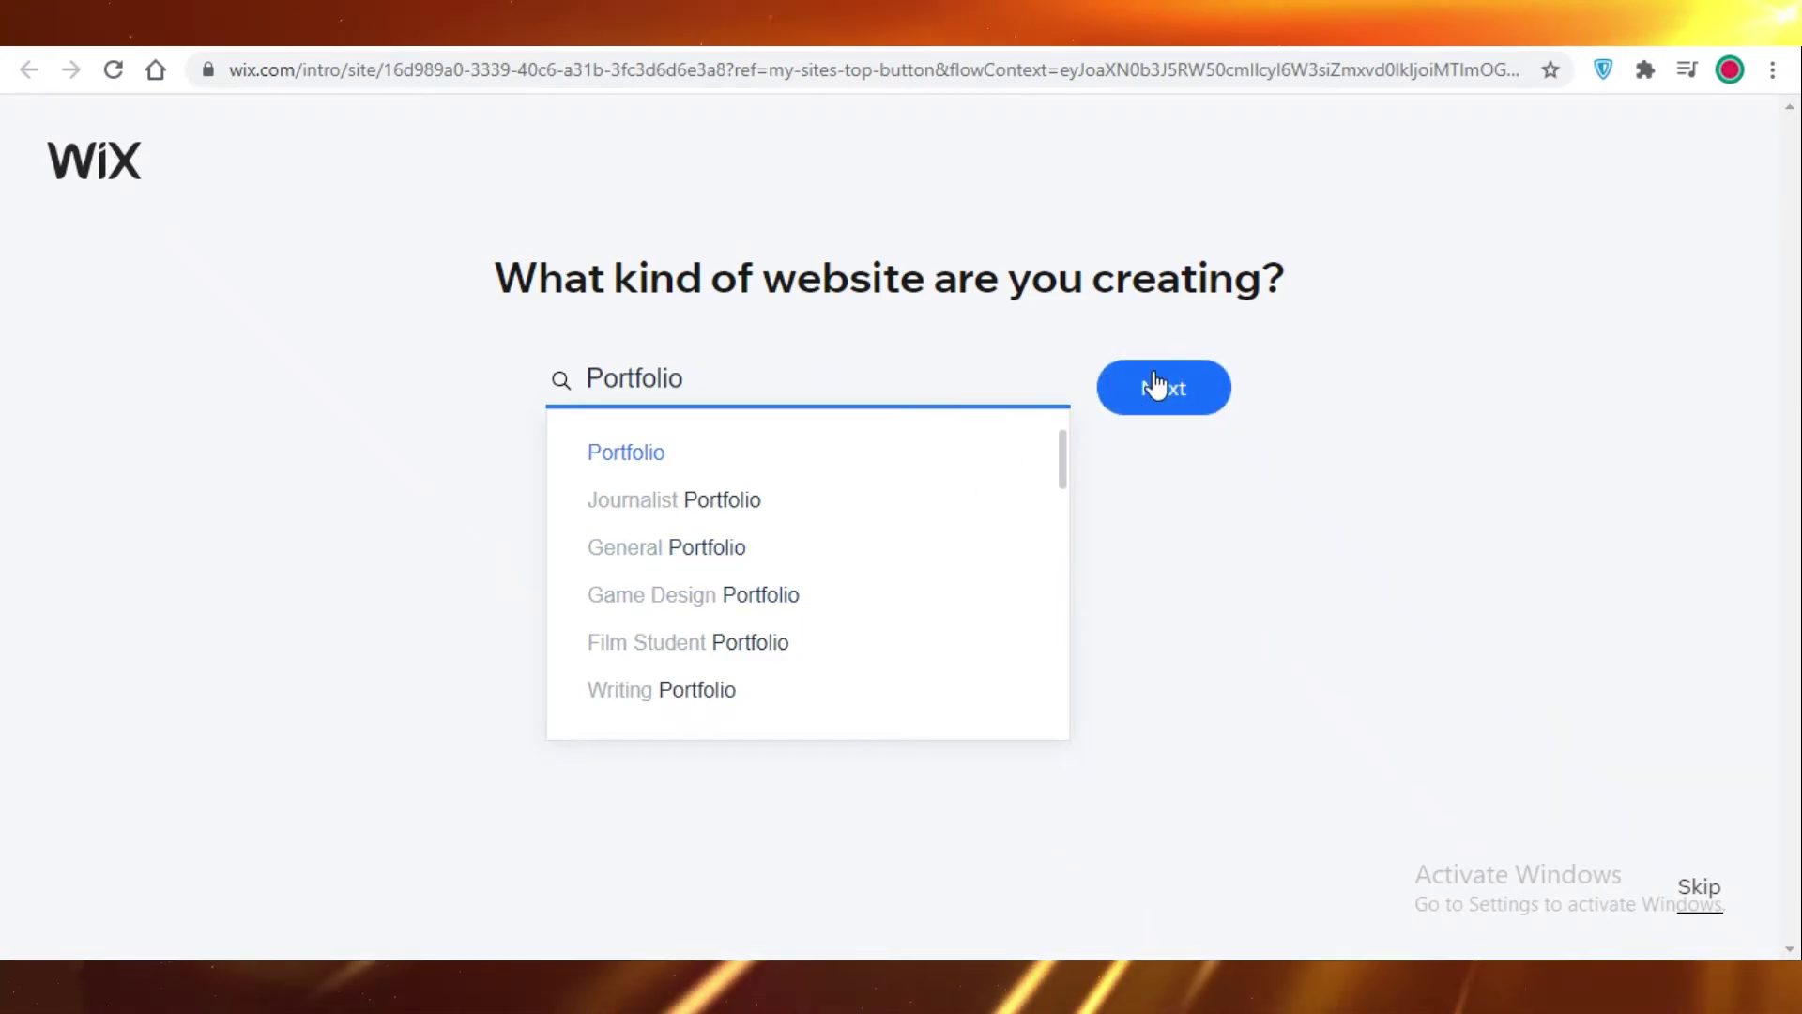
left_click(1156, 385)
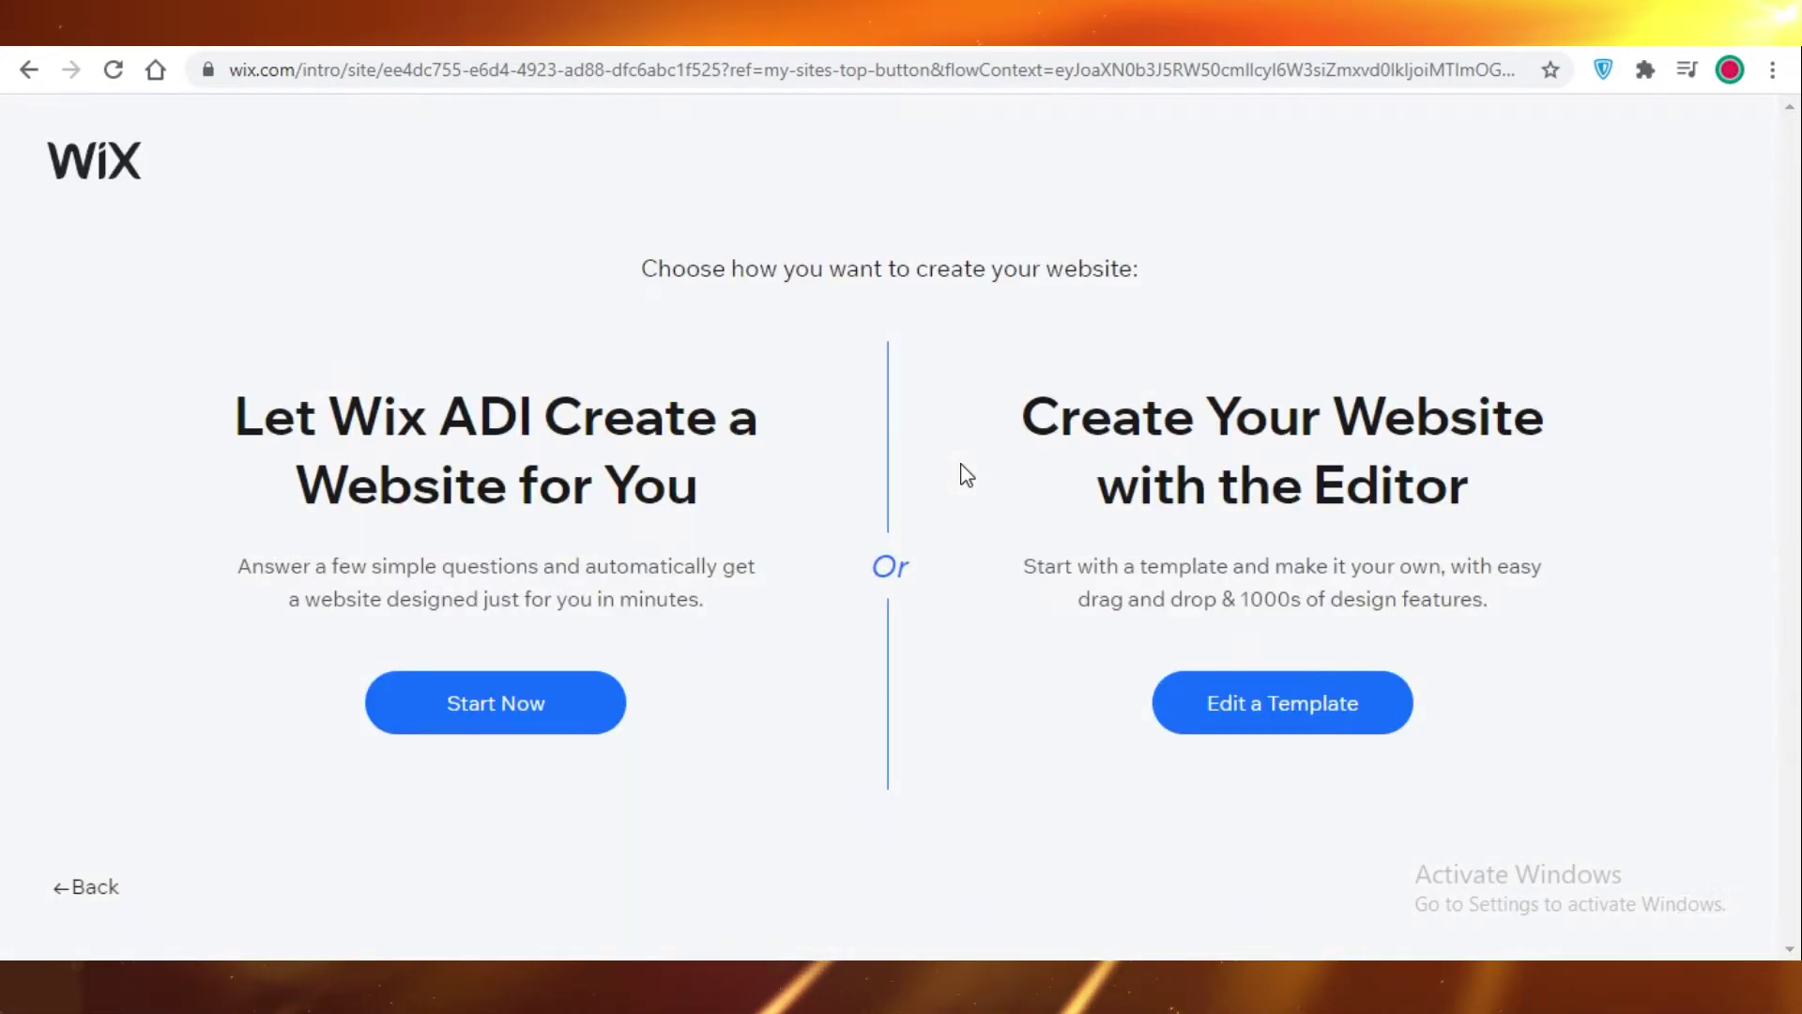
left_click(1279, 718)
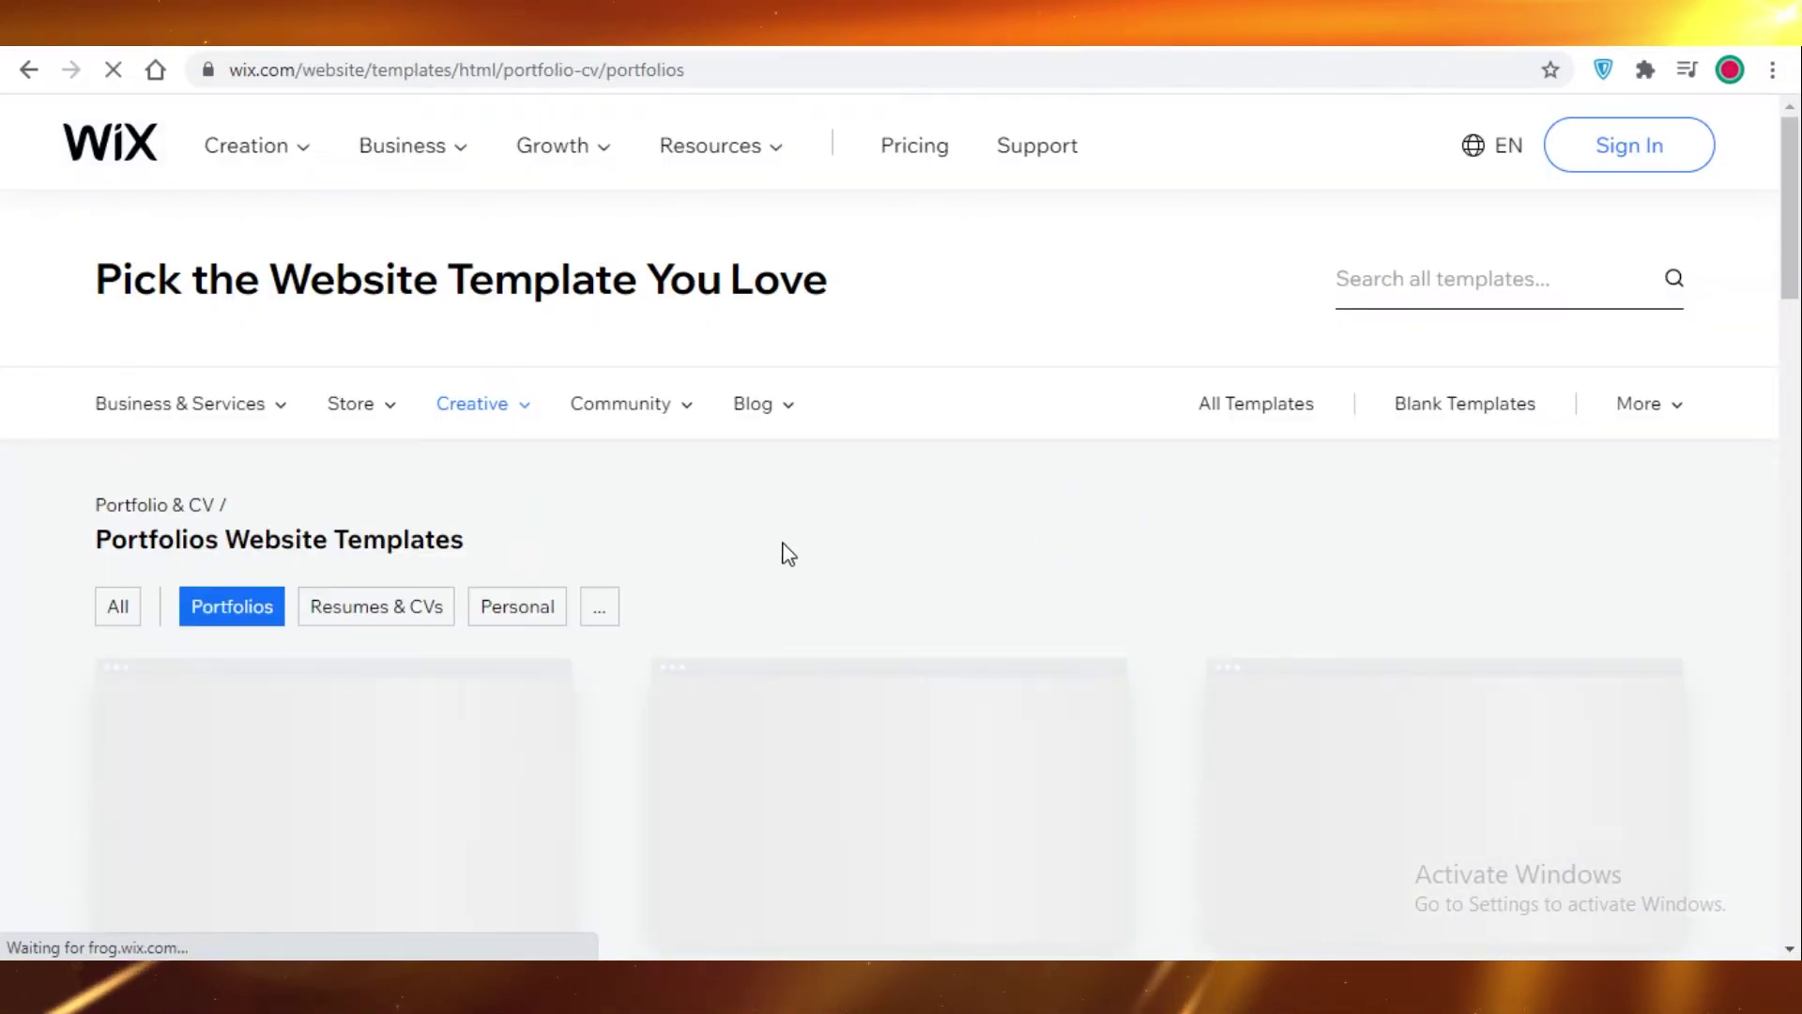
Step: Page through the portfolio templates to page 3, then page 4
scroll(1026, 644, "down", 4)
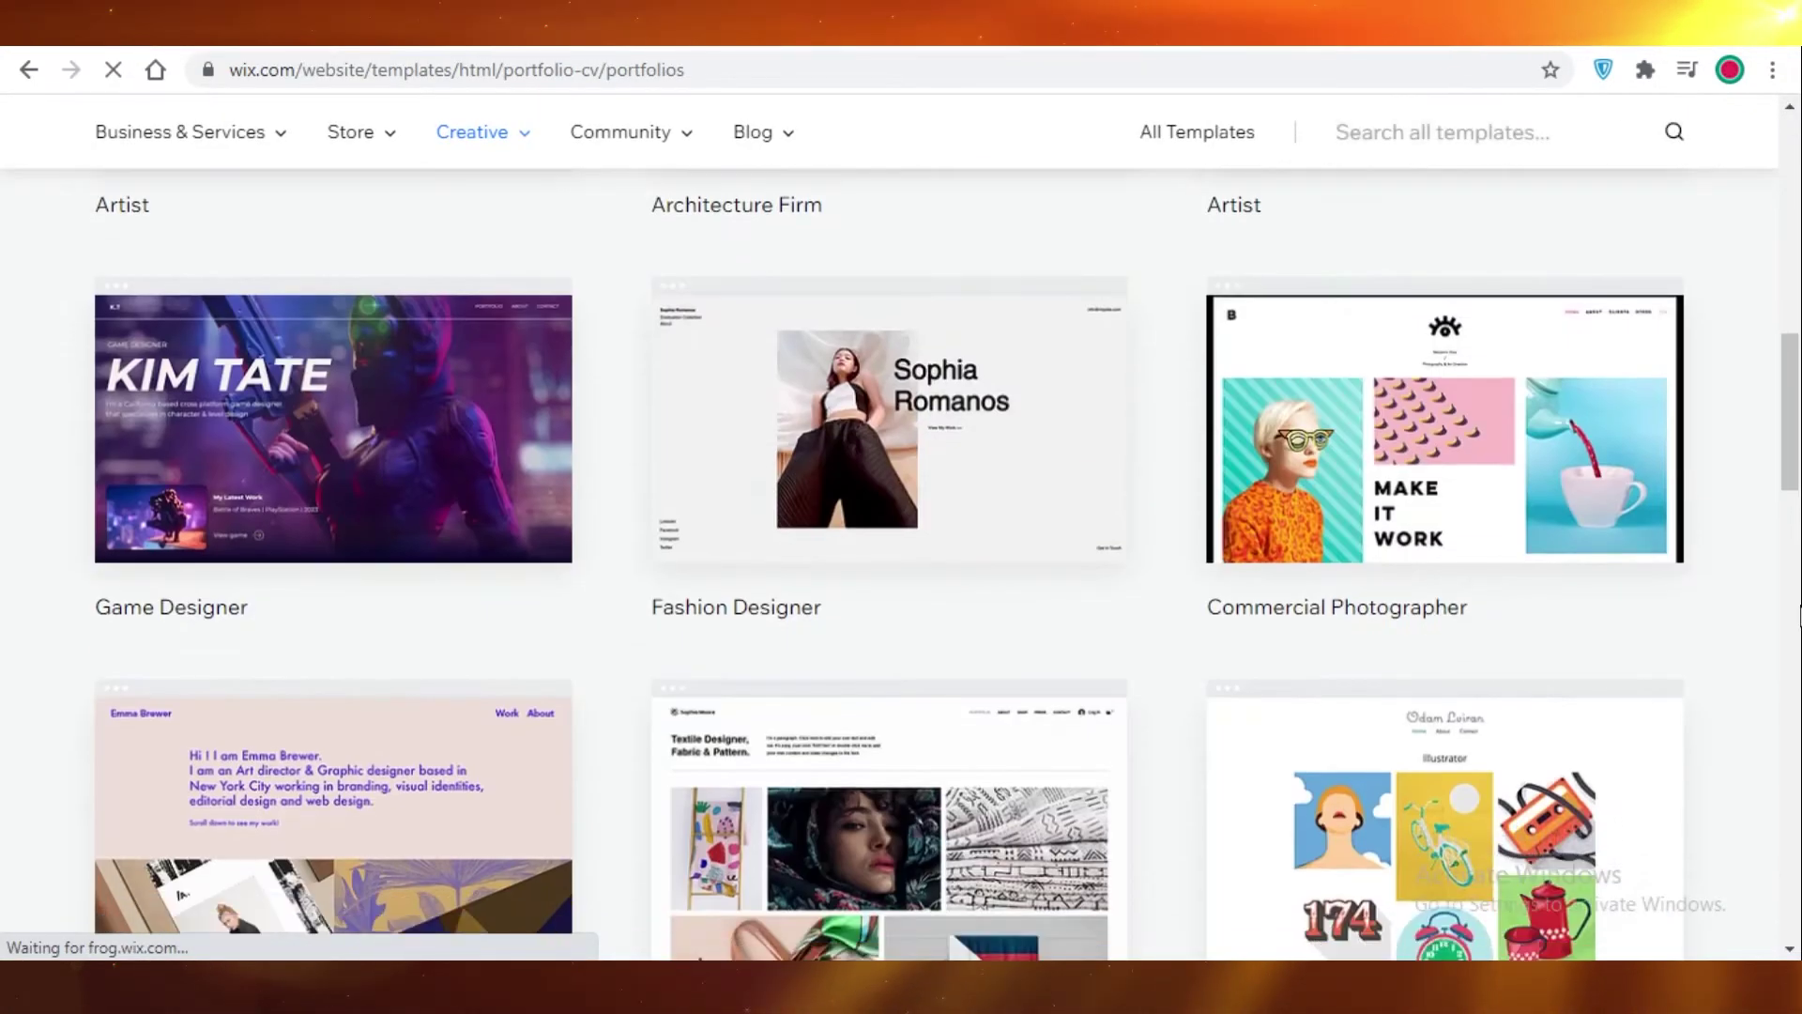
scroll(696, 475, "down", 8)
scroll(707, 495, "up", 17)
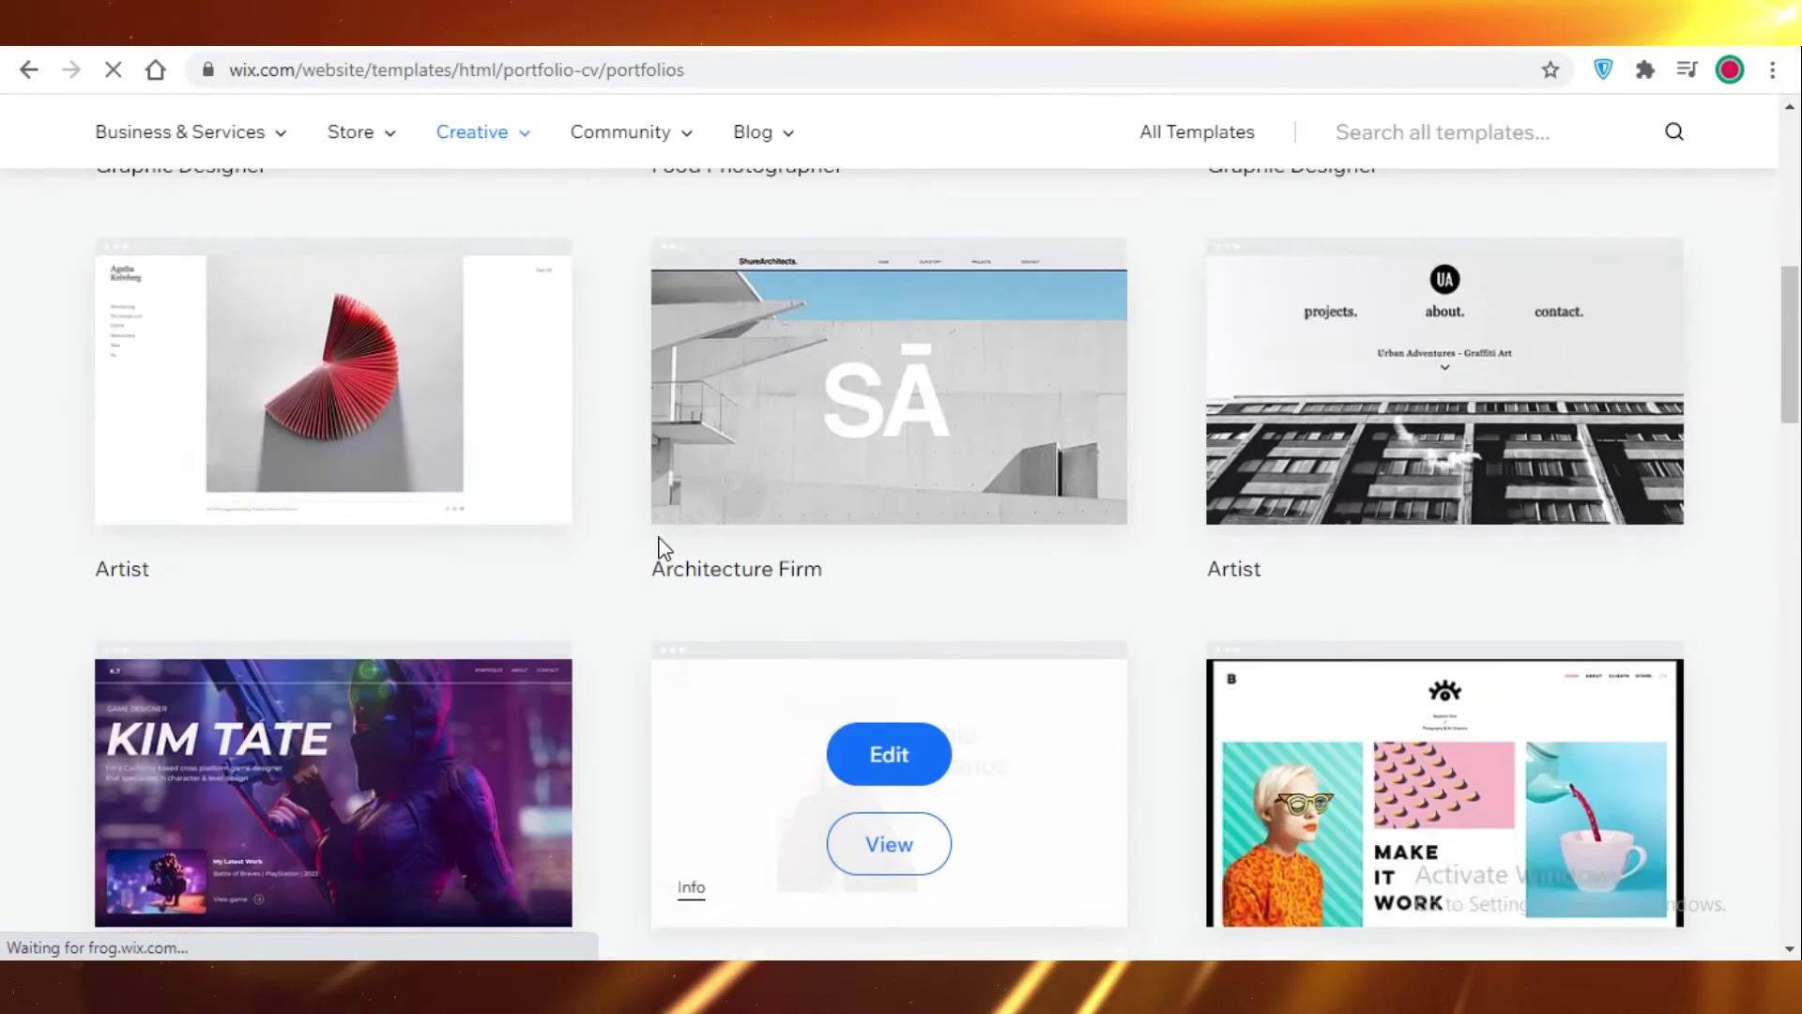
scroll(286, 455, "up", 4)
scroll(825, 704, "down", 20)
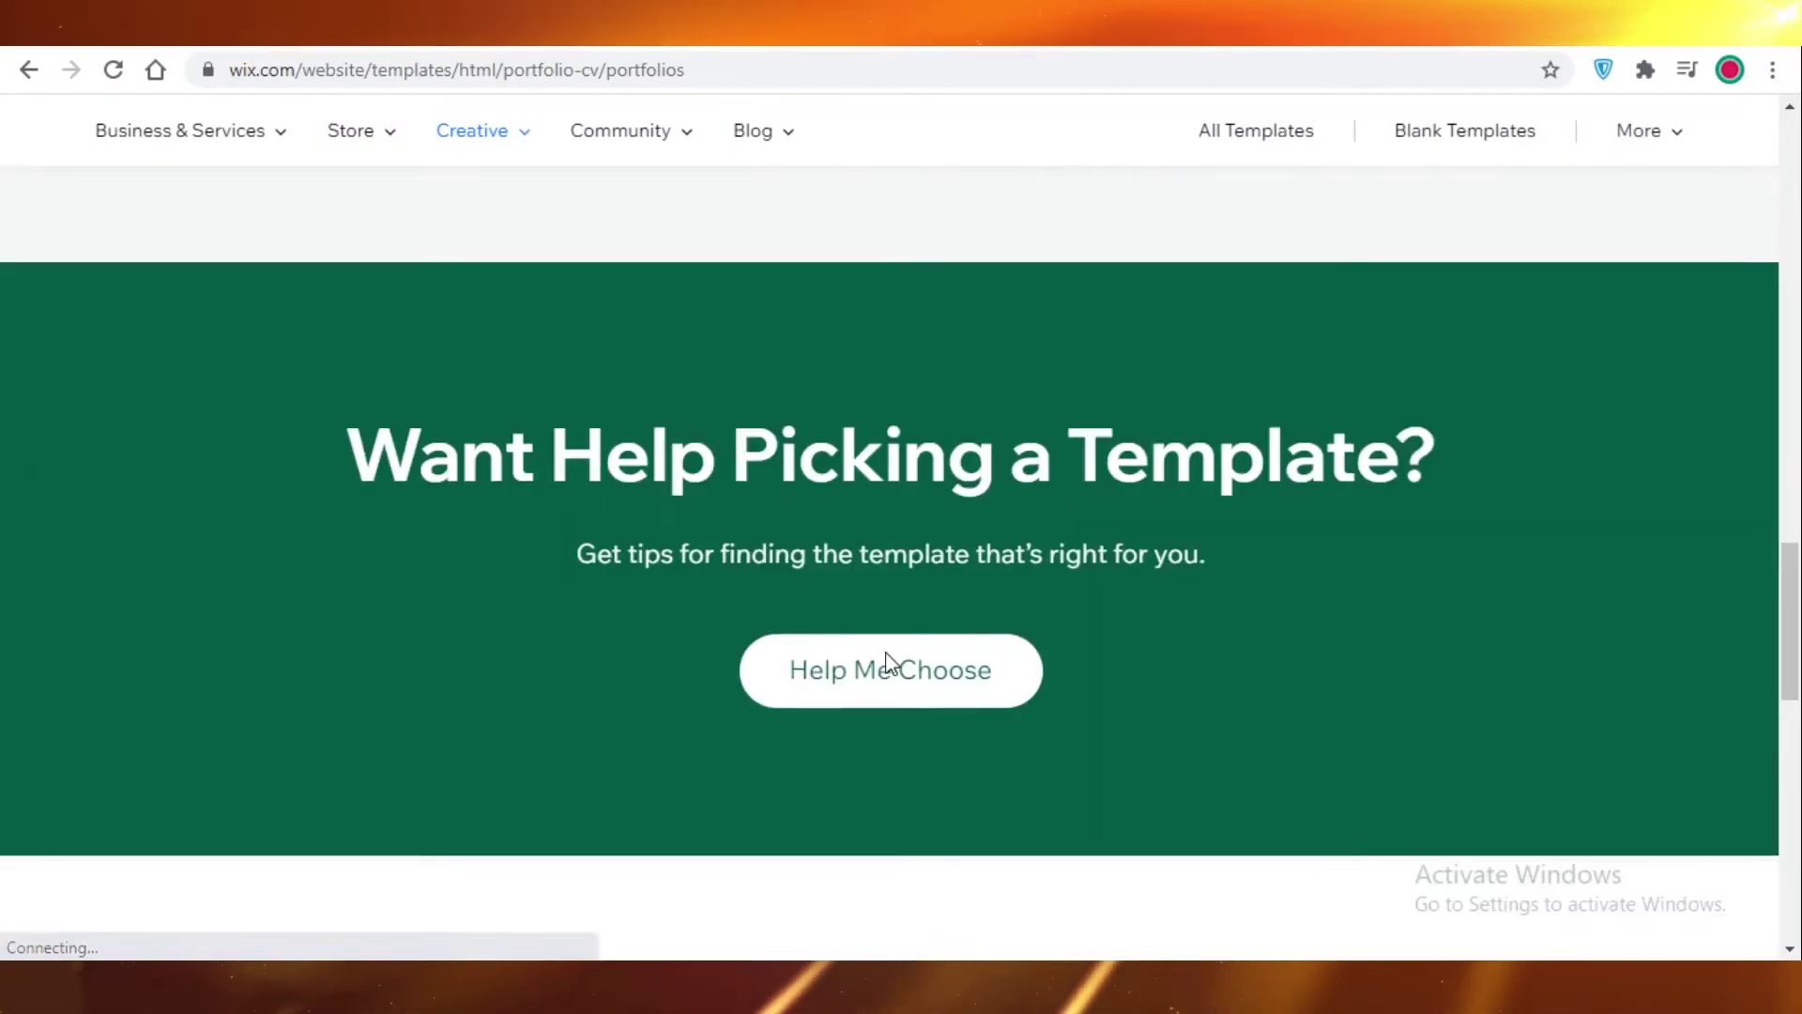
scroll(901, 669, "up", 5)
left_click(918, 552)
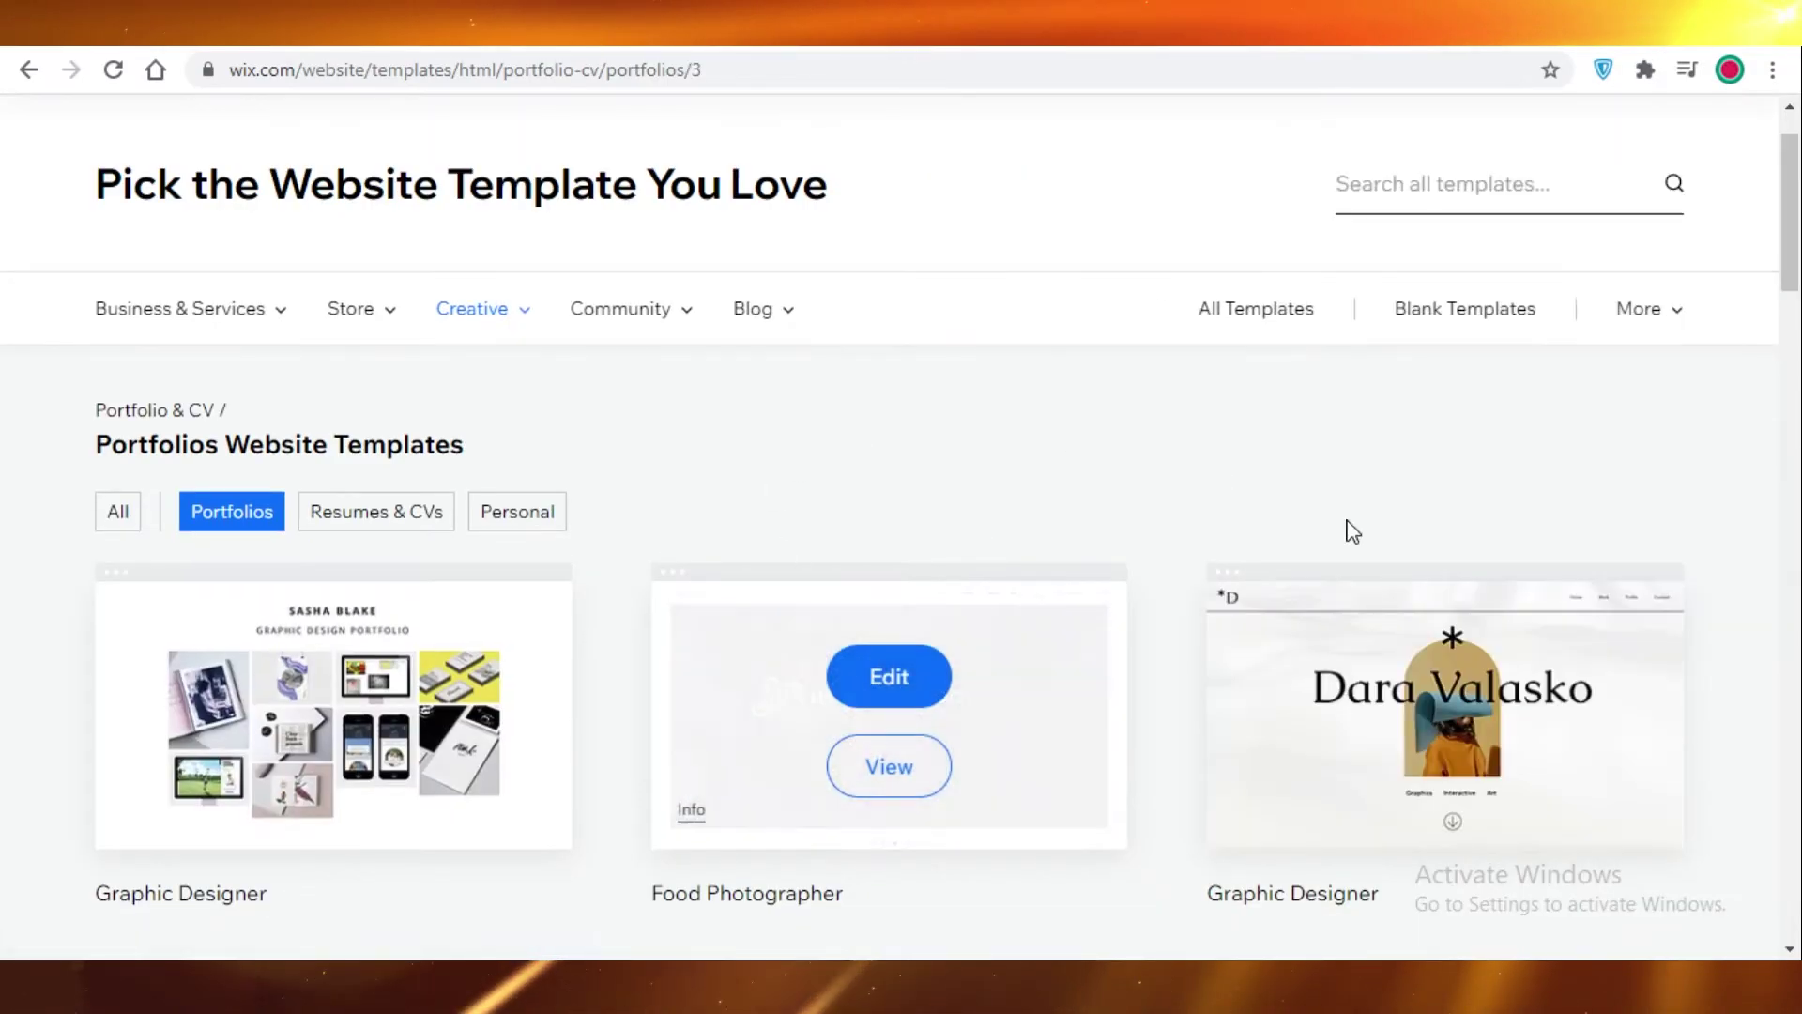
scroll(1742, 511, "down", 14)
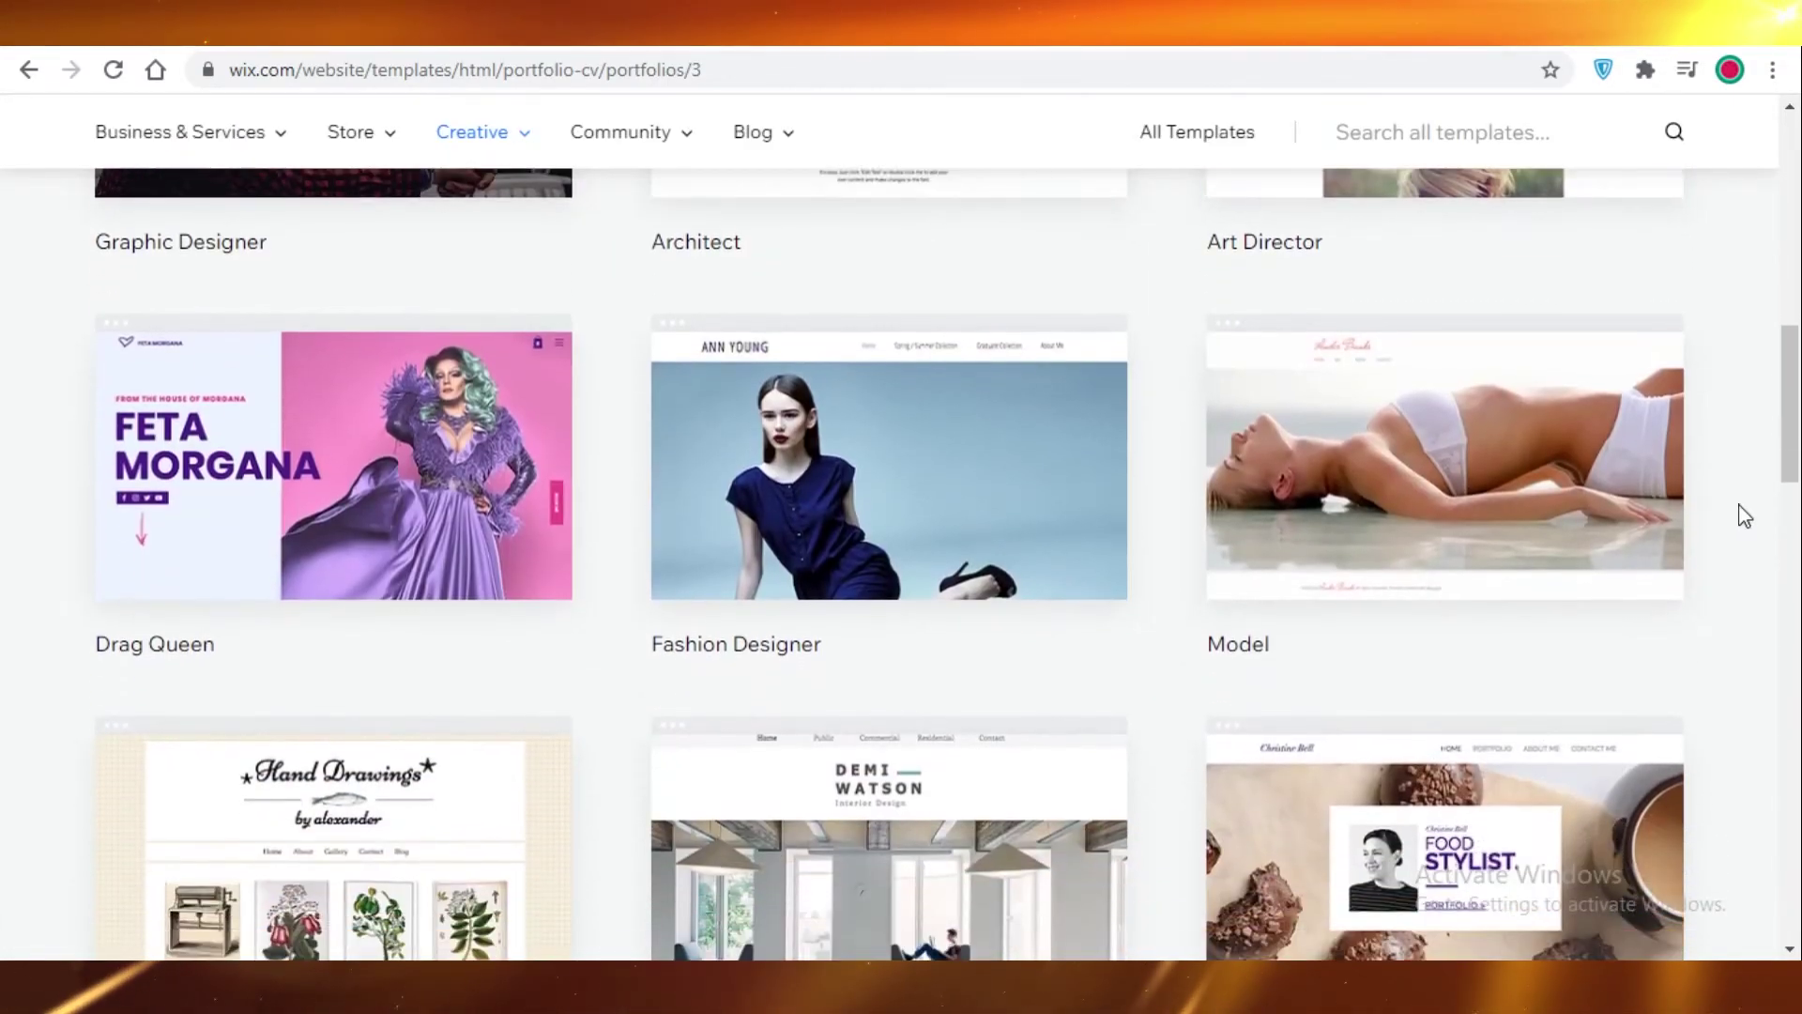
scroll(1744, 518, "down", 3)
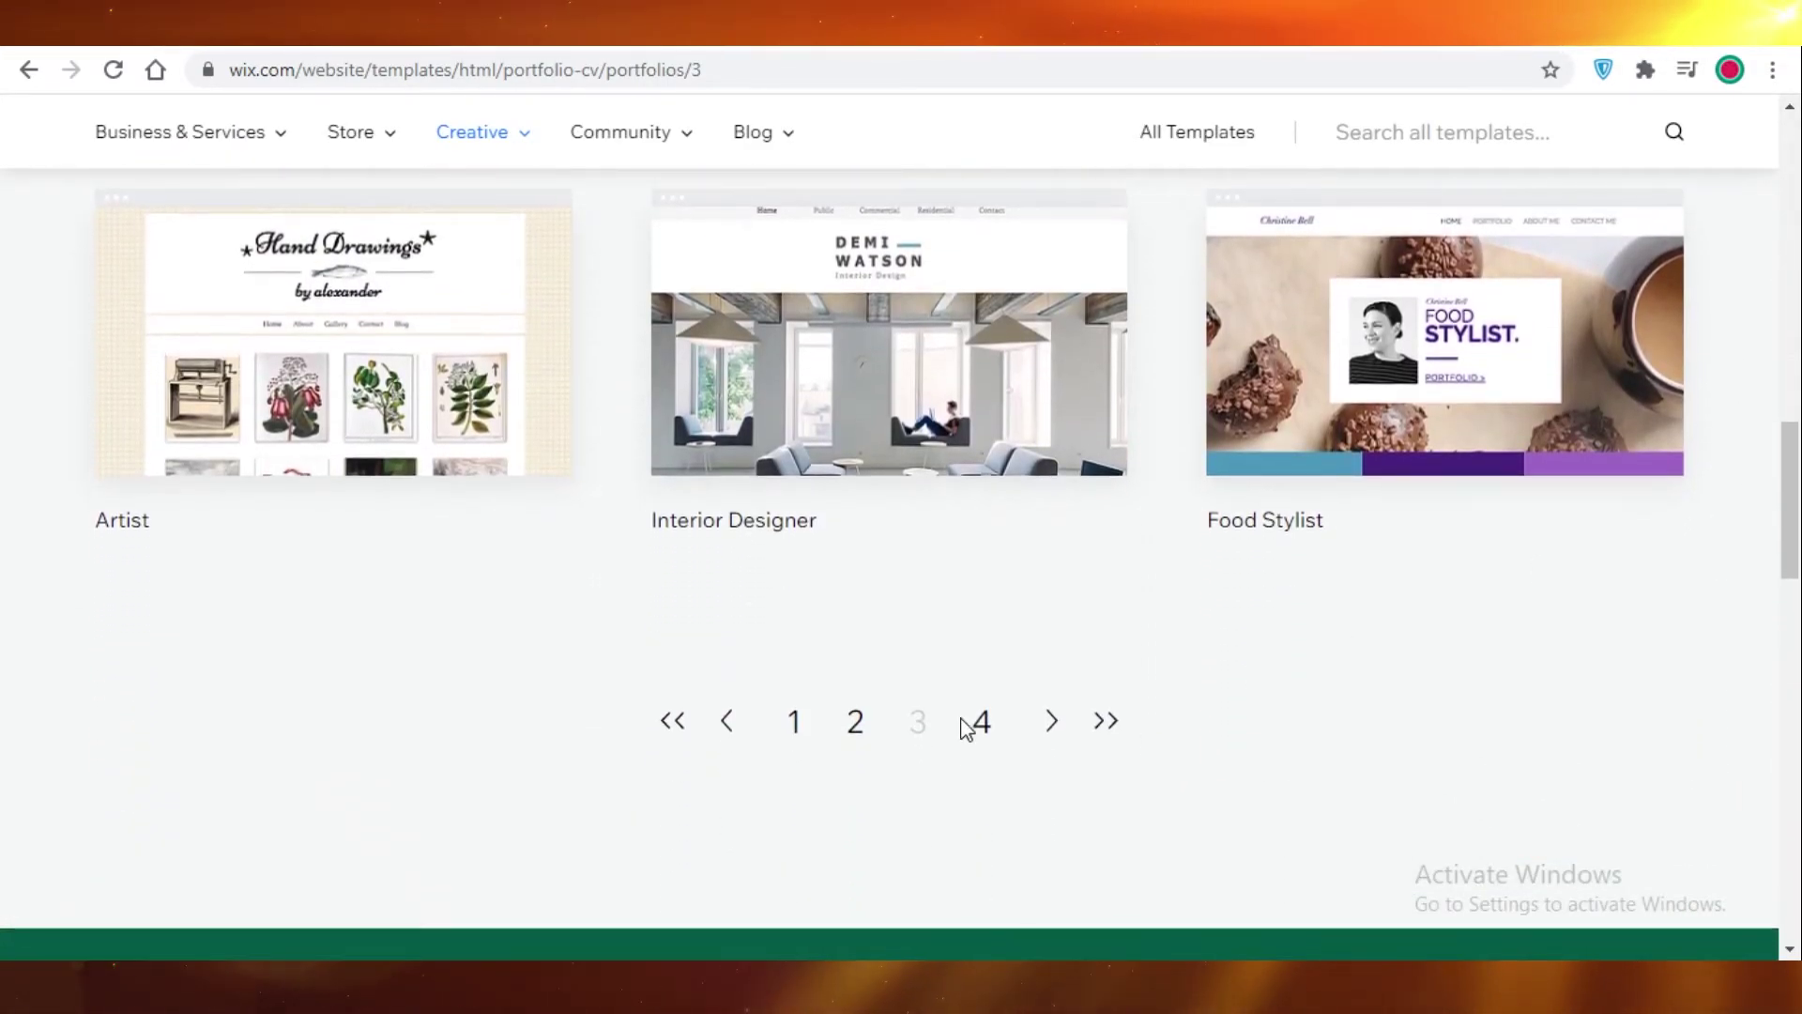
left_click(982, 723)
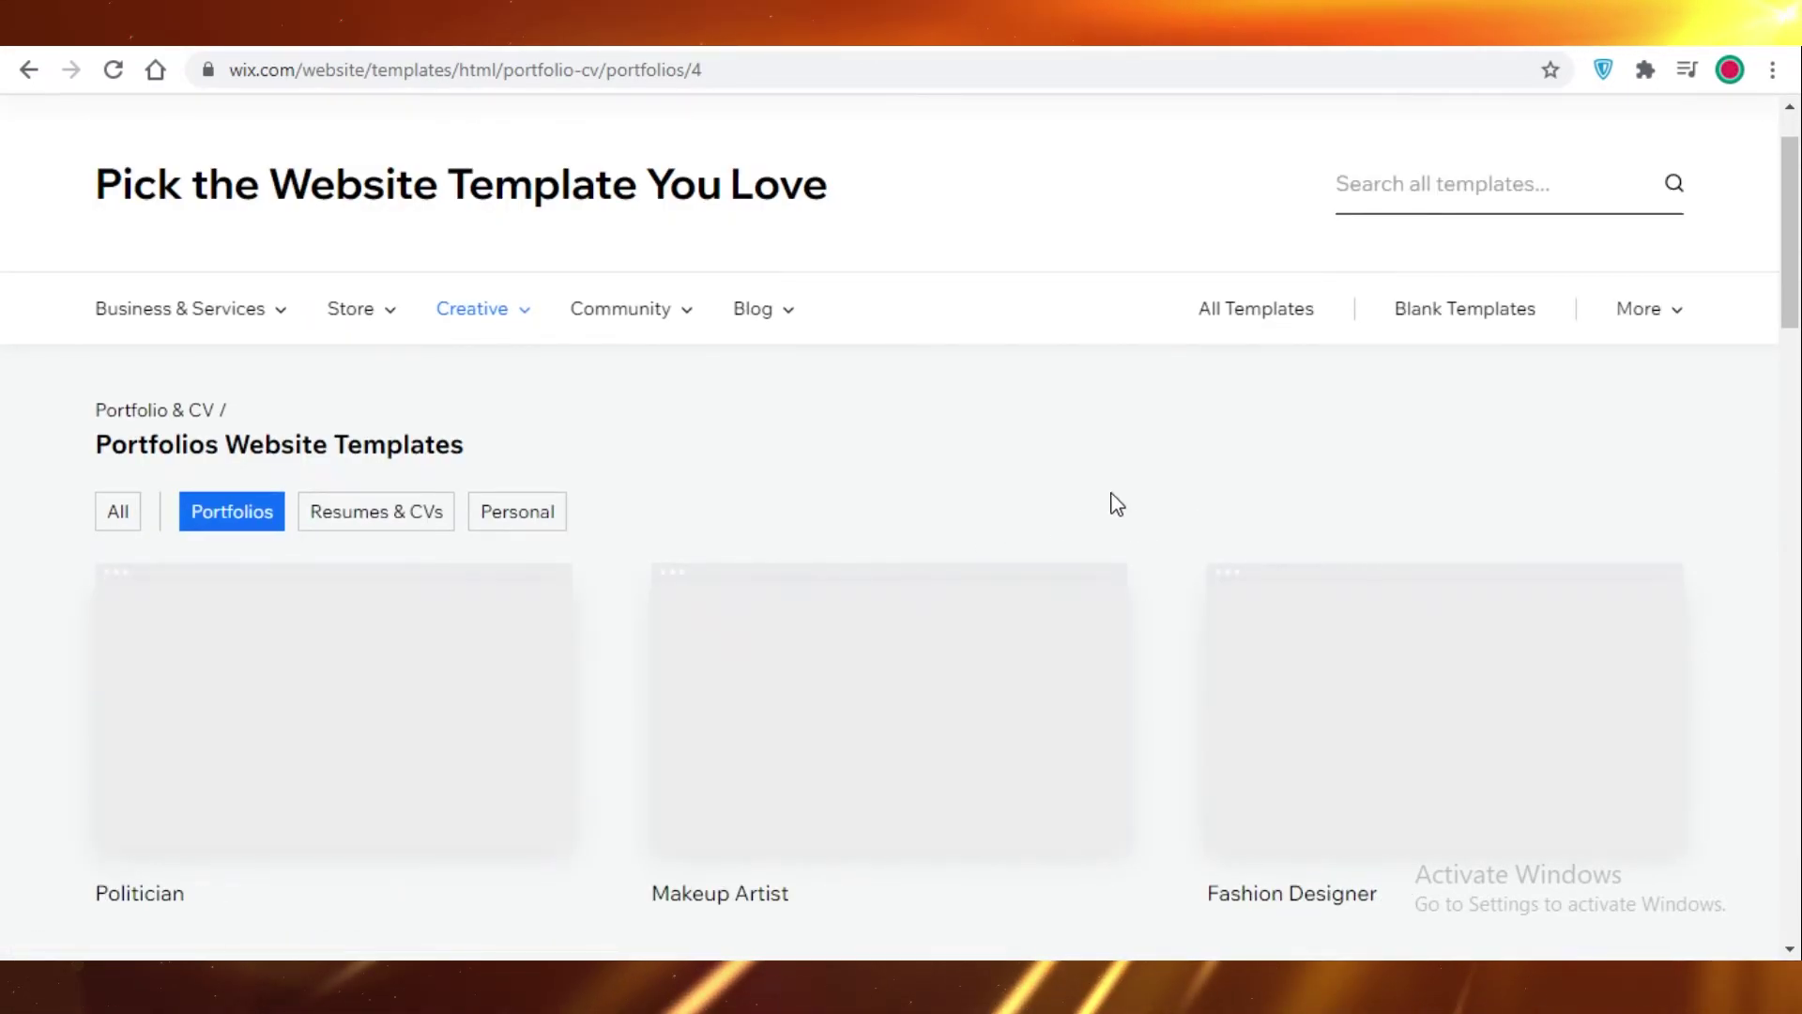
Step: Open the Politician template for editing
scroll(1197, 540, "down", 1)
scroll(1751, 590, "down", 7)
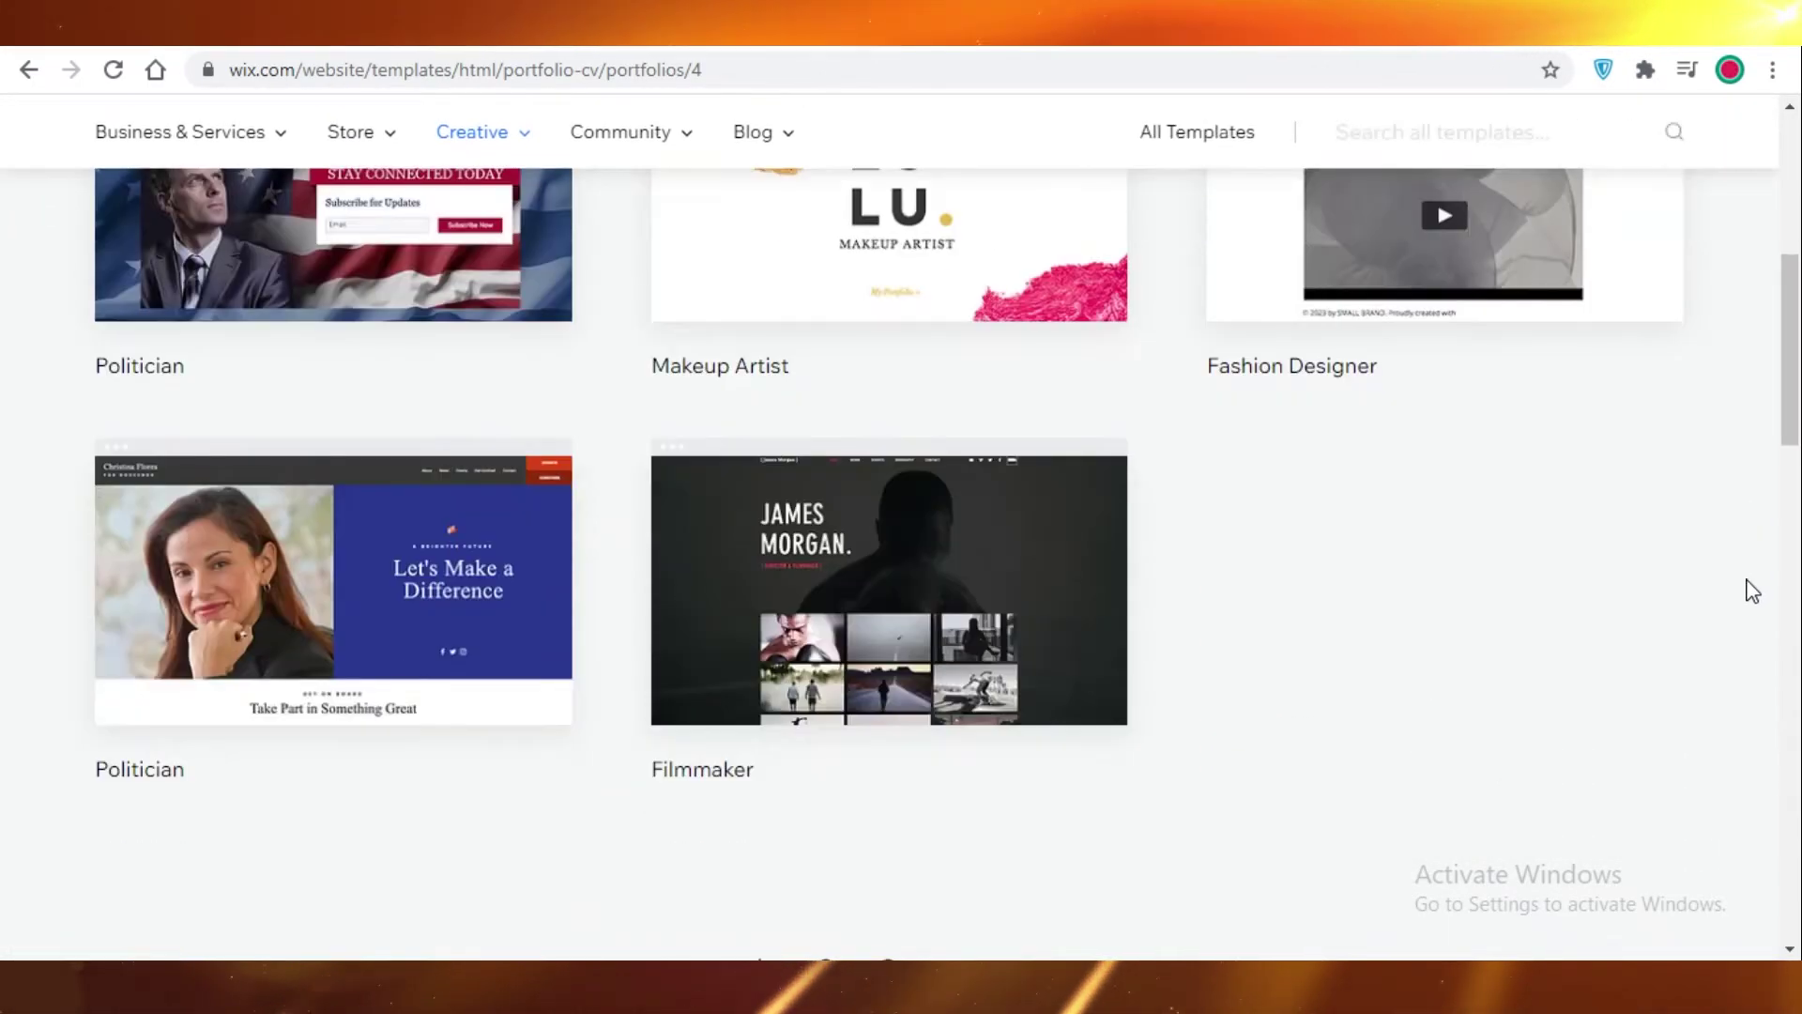
scroll(318, 511, "up", 8)
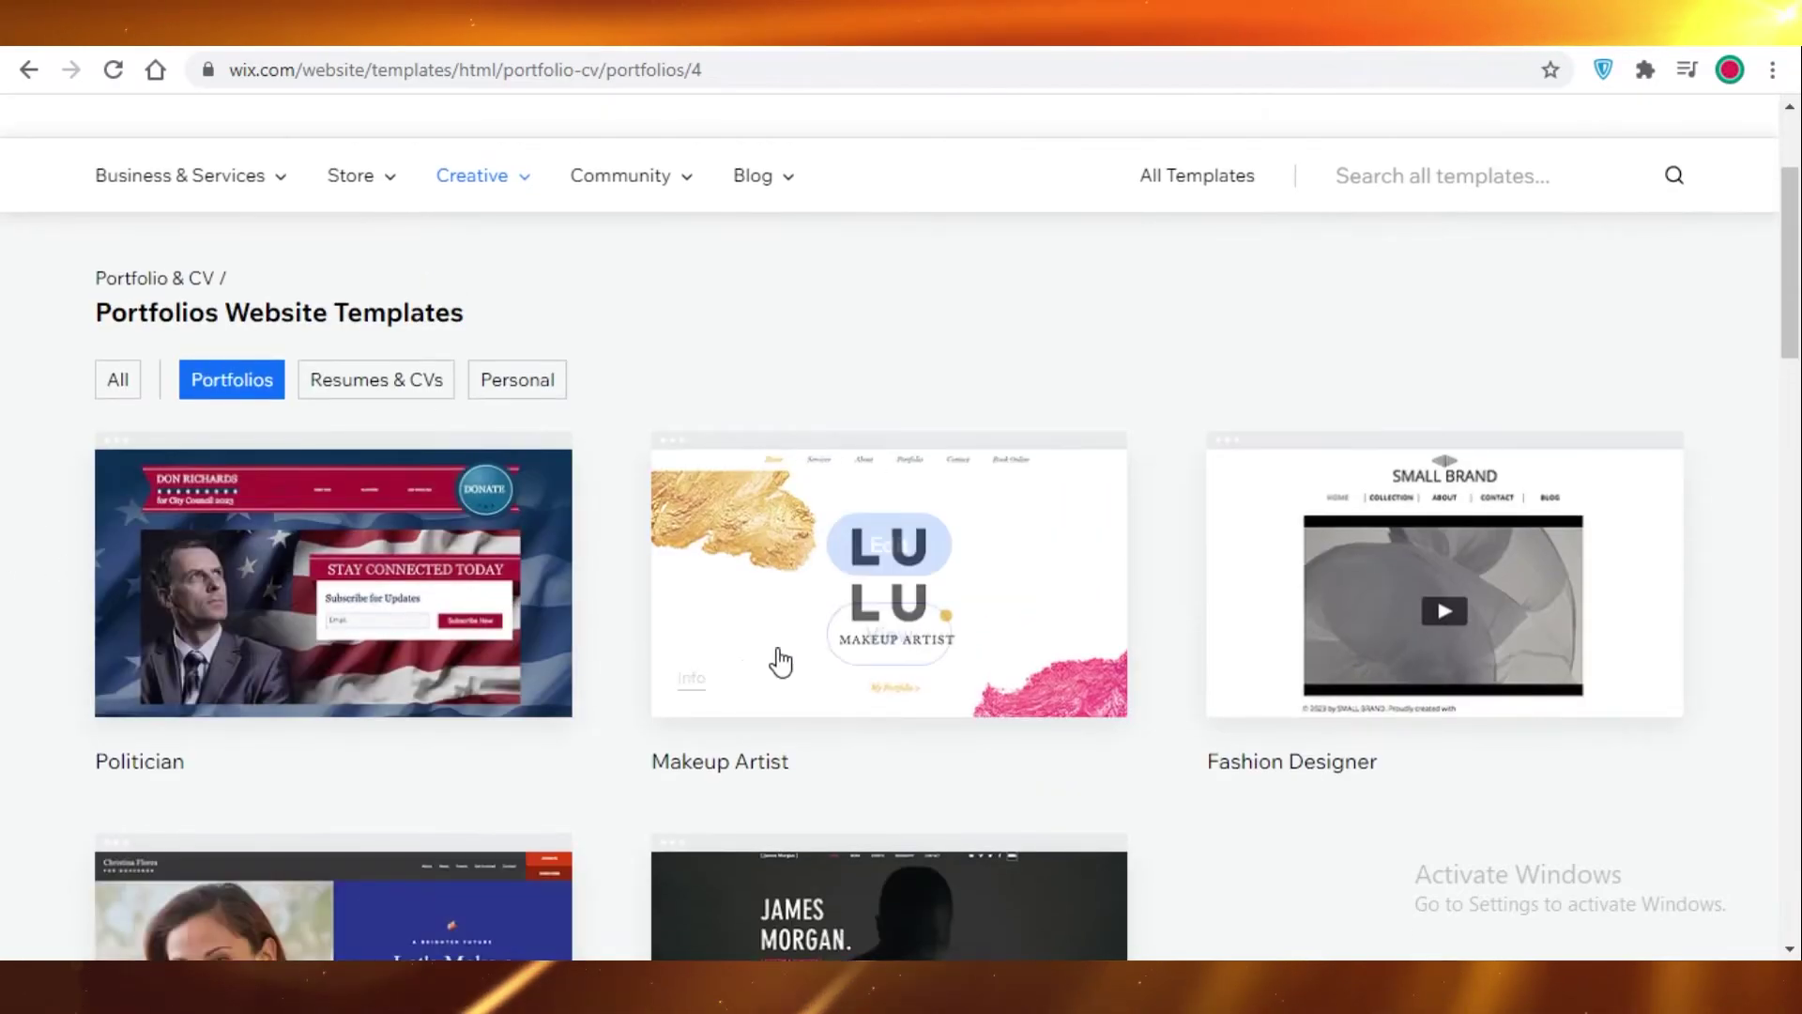
mouse_move(313, 571)
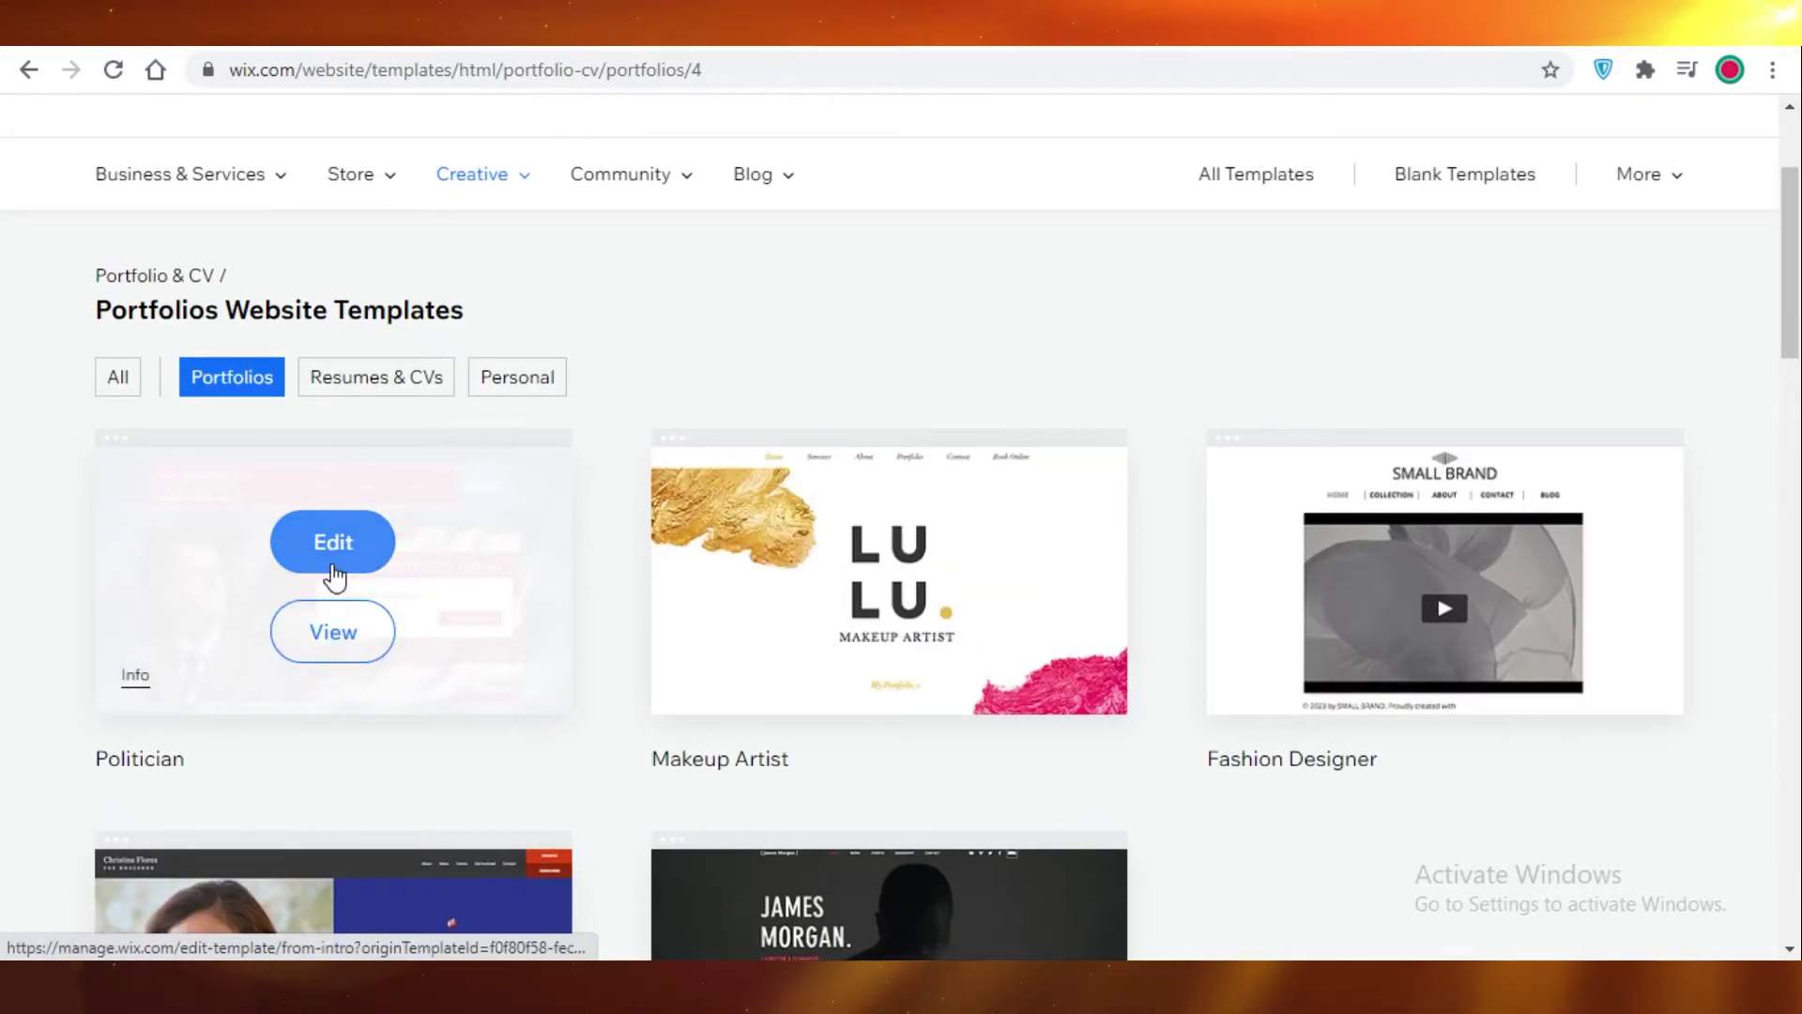
left_click(334, 545)
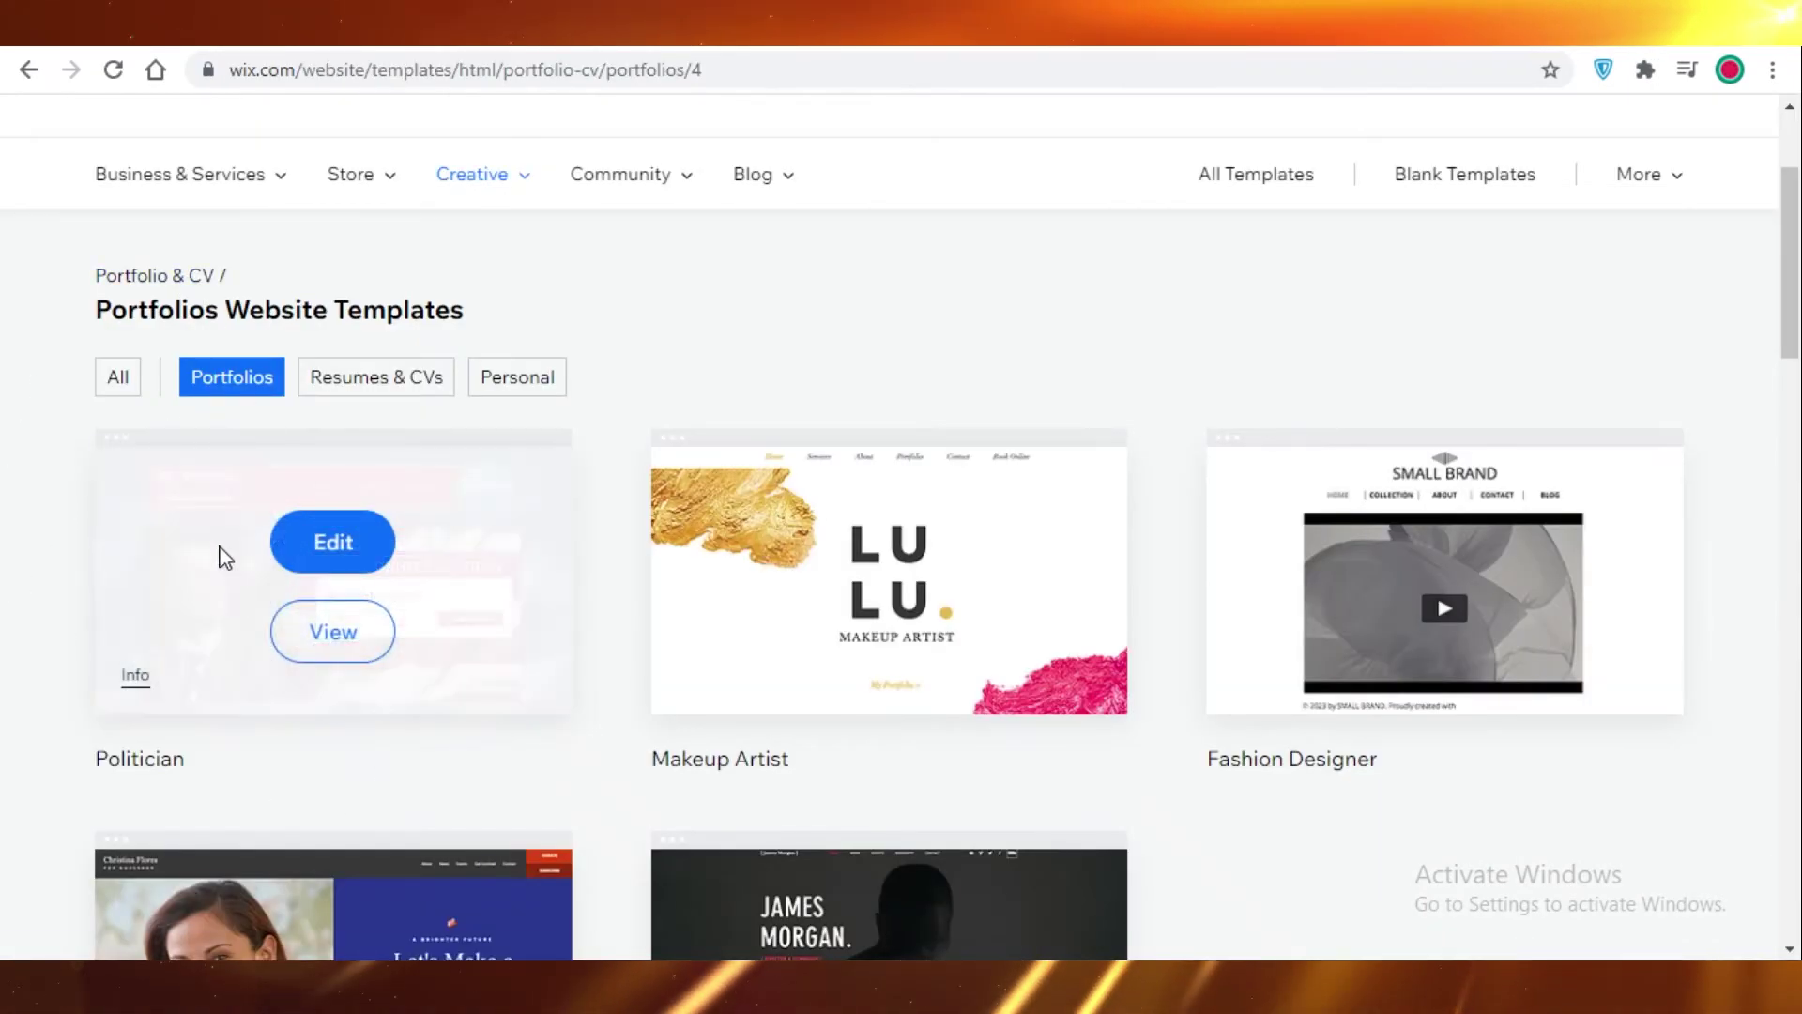
mouse_move(413, 782)
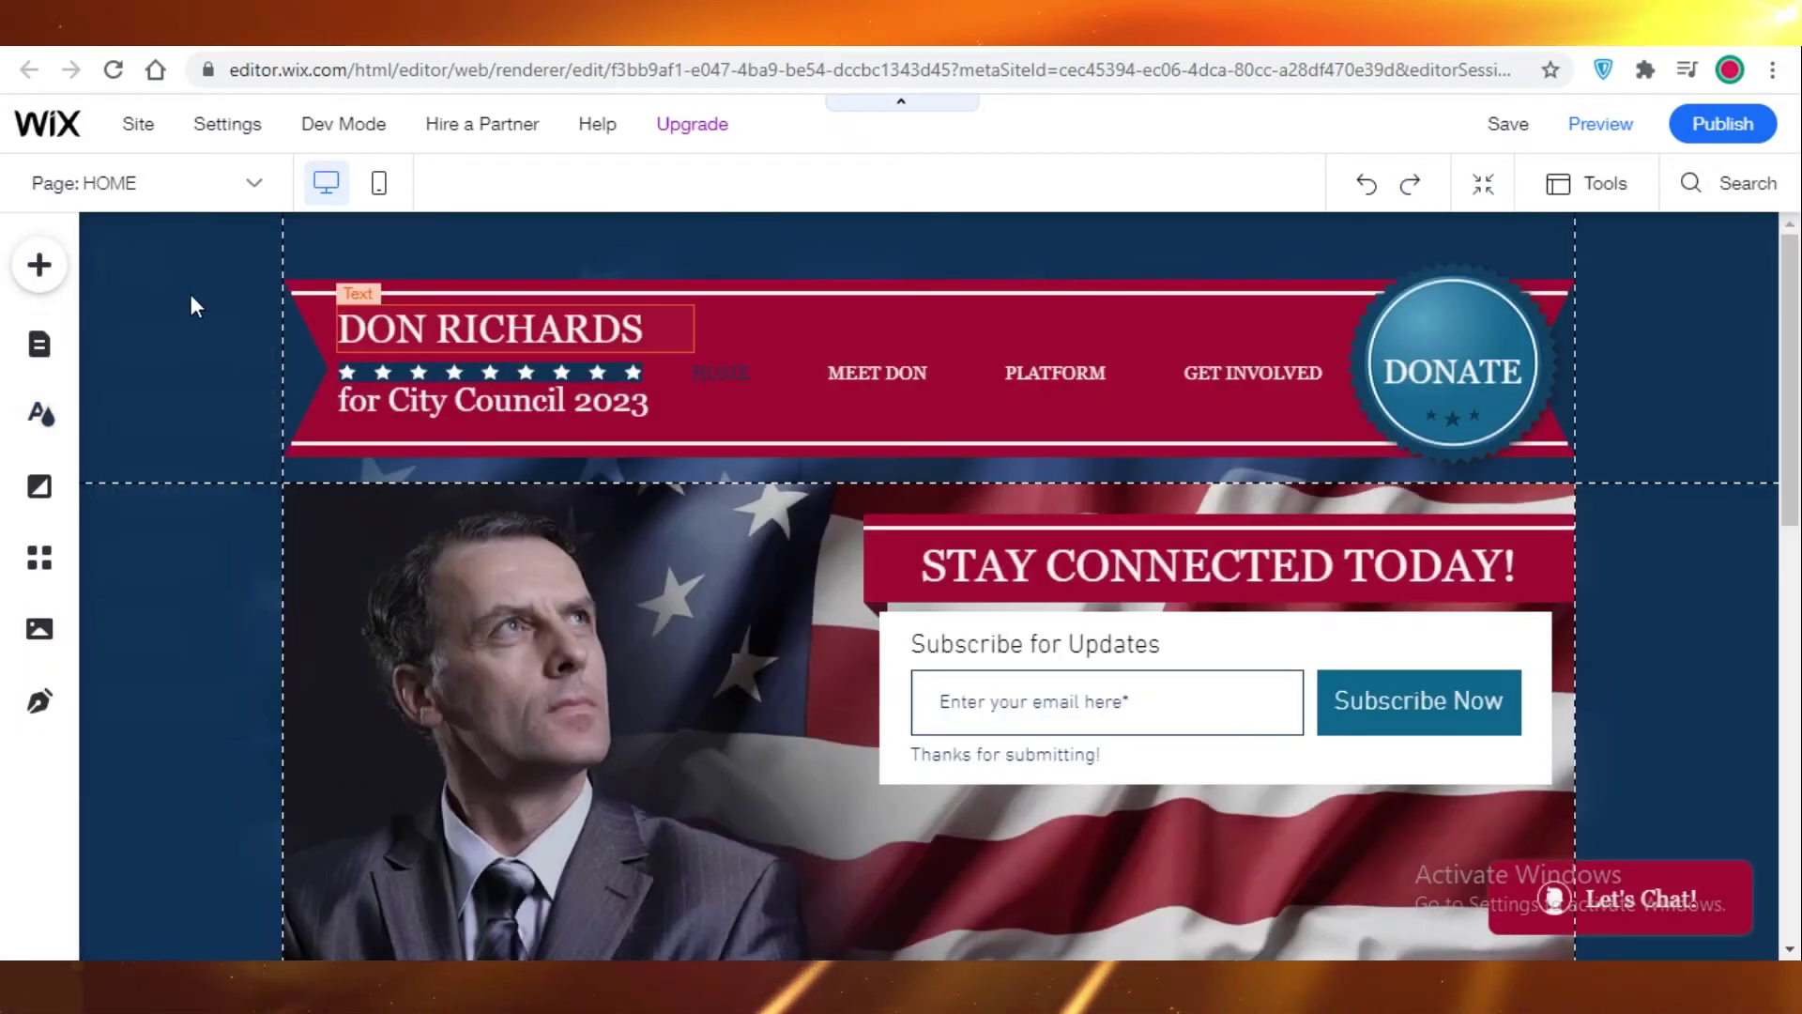
Step: Select the DON RICHARDS heading in the Politician template
left_click(629, 327)
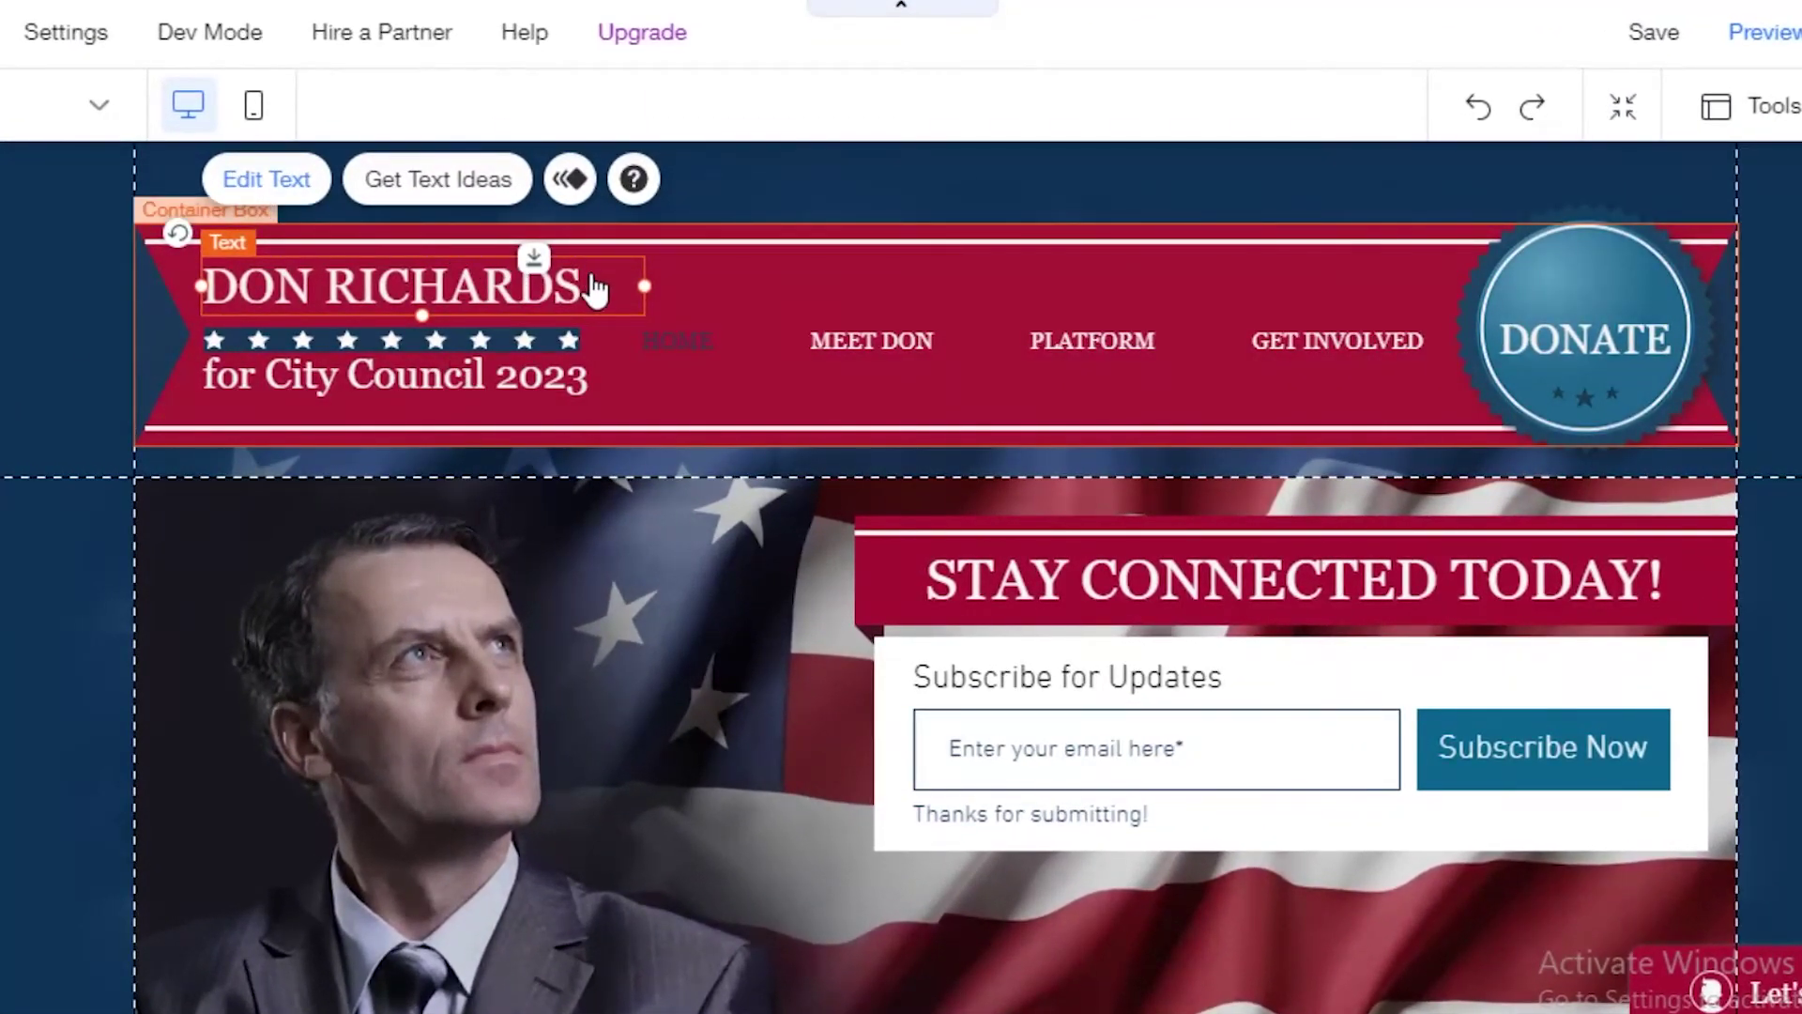
Step: Replace the DON RICHARDS heading text with JANE DOE
double_click(454, 277)
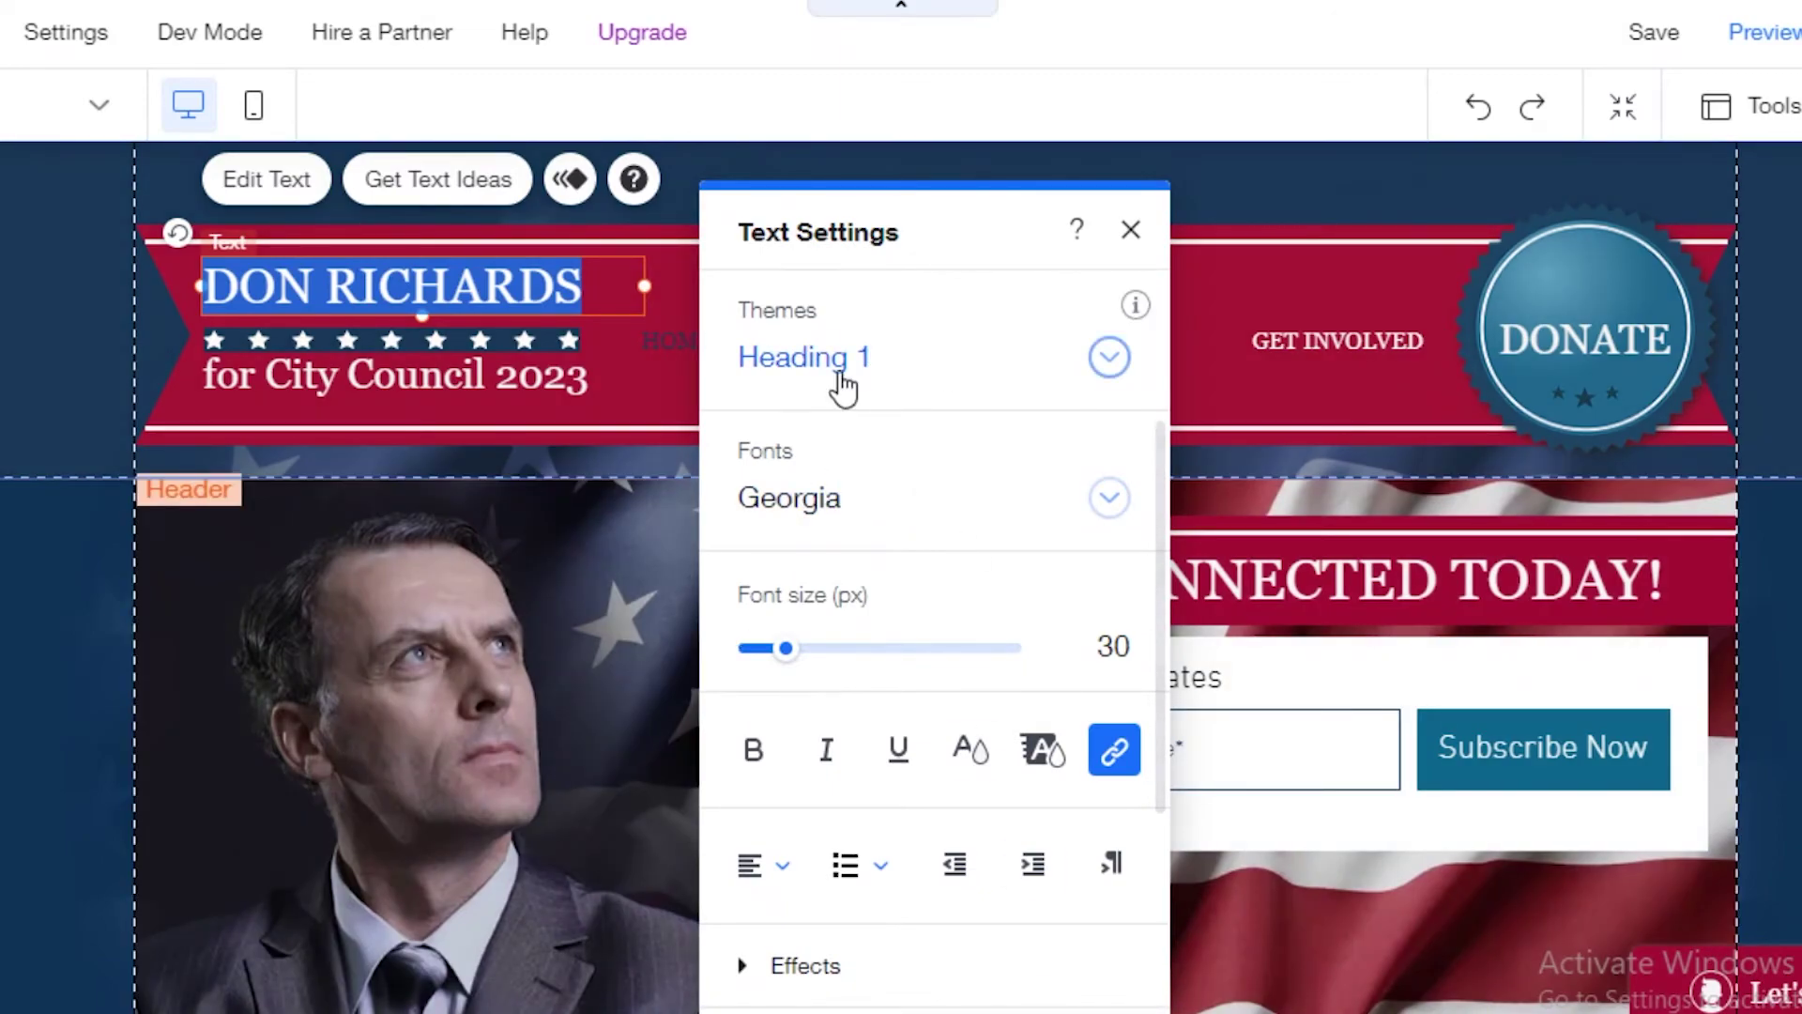
scroll(921, 678, "down", 3)
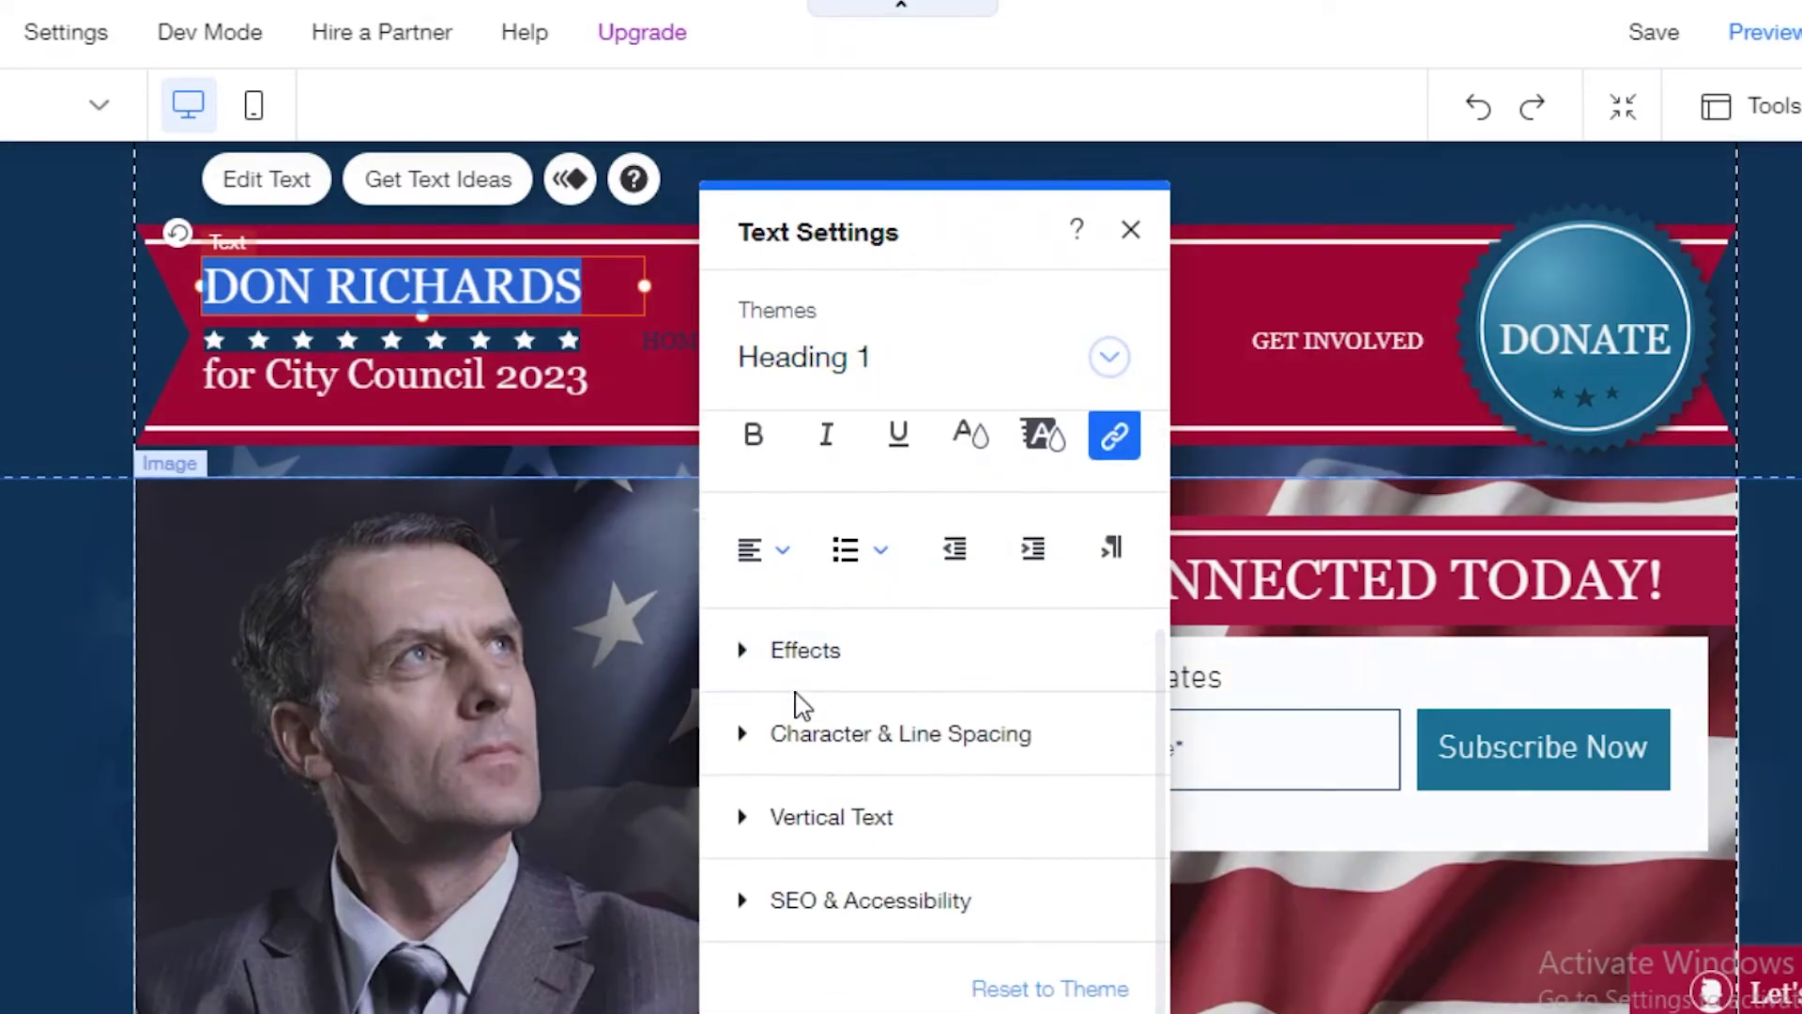
key("BackSpace")
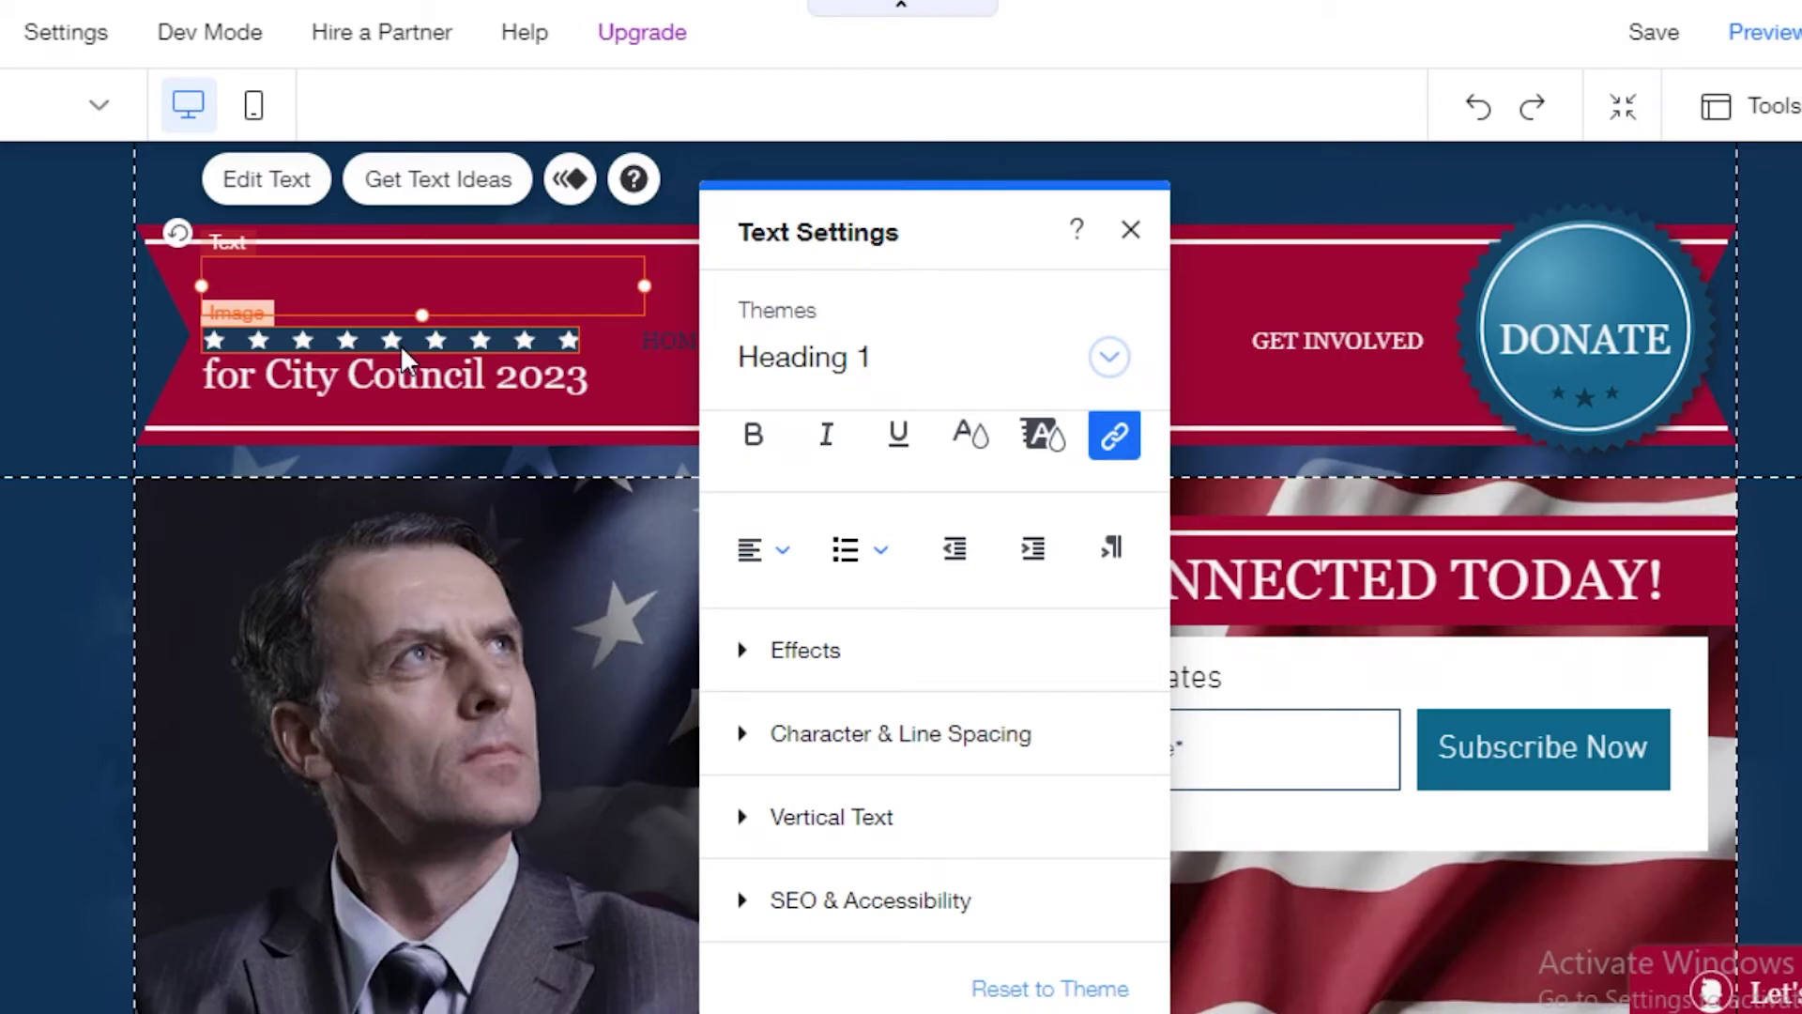
type("JANE DOE")
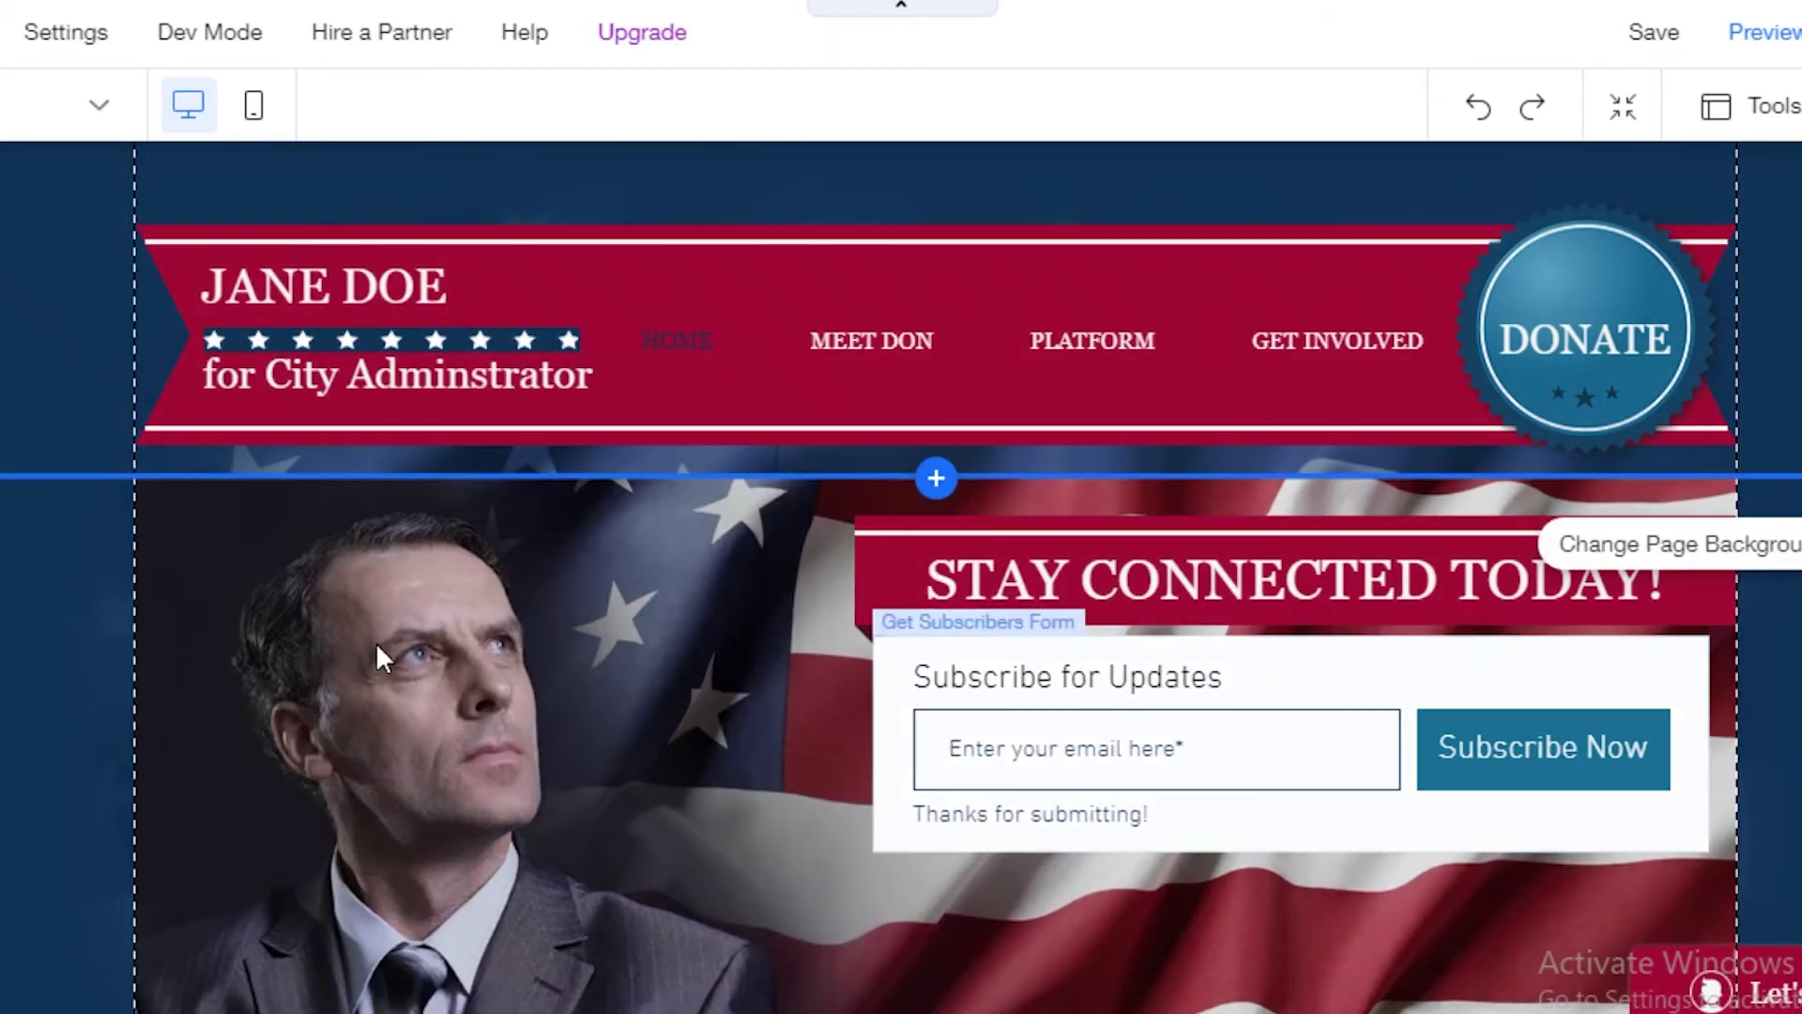
scroll(1151, 353, "down", 2)
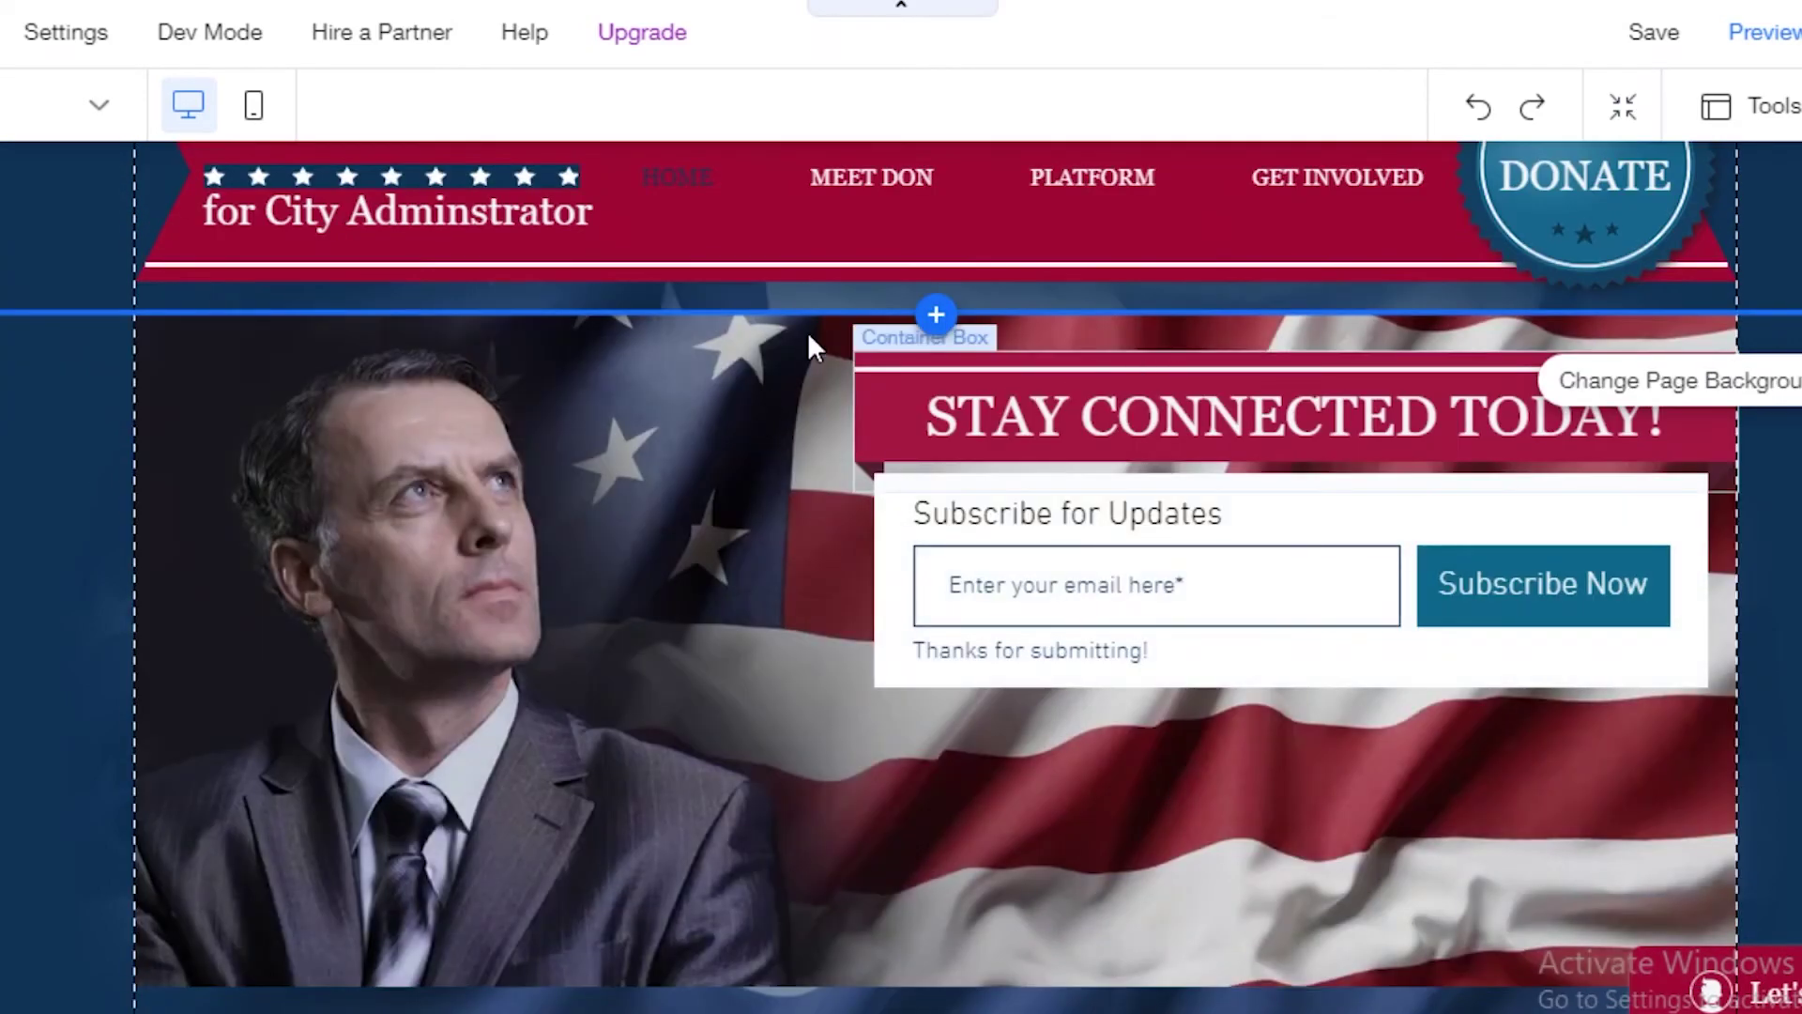
scroll(807, 331, "up", 2)
Step: Select the man's hero photo in the header section
left_click(911, 336)
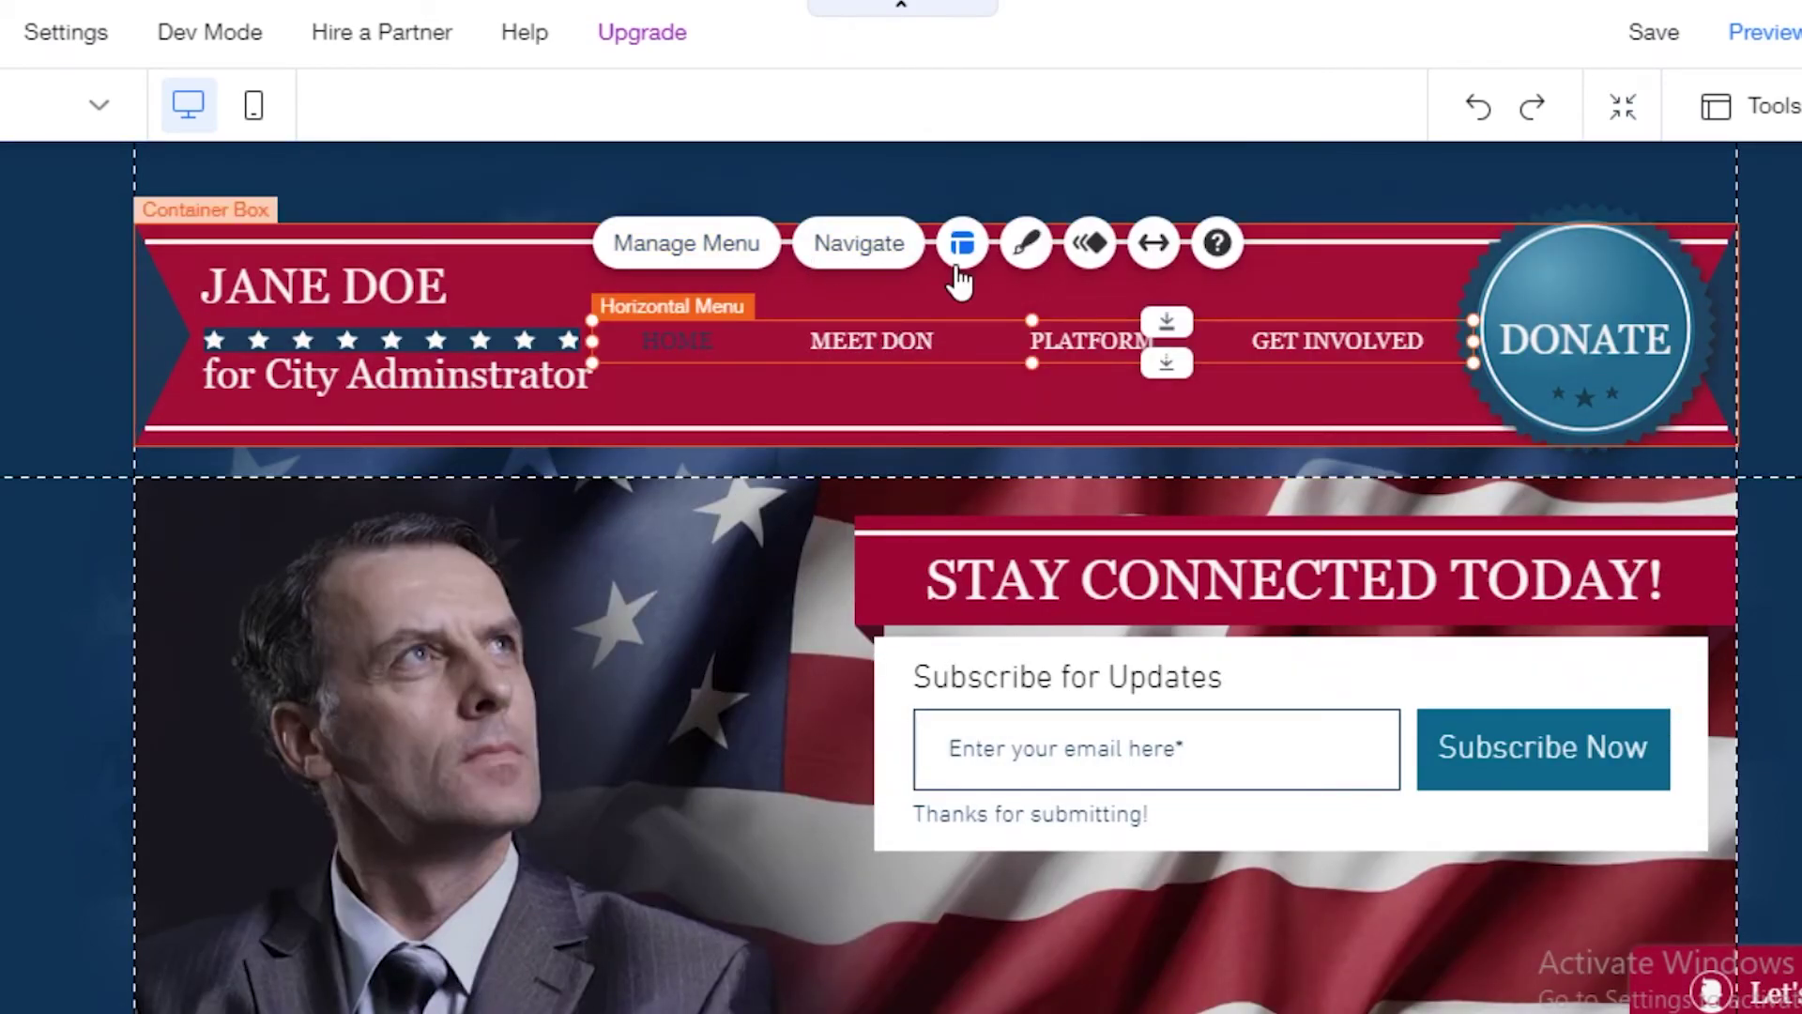
scroll(525, 617, "down", 3)
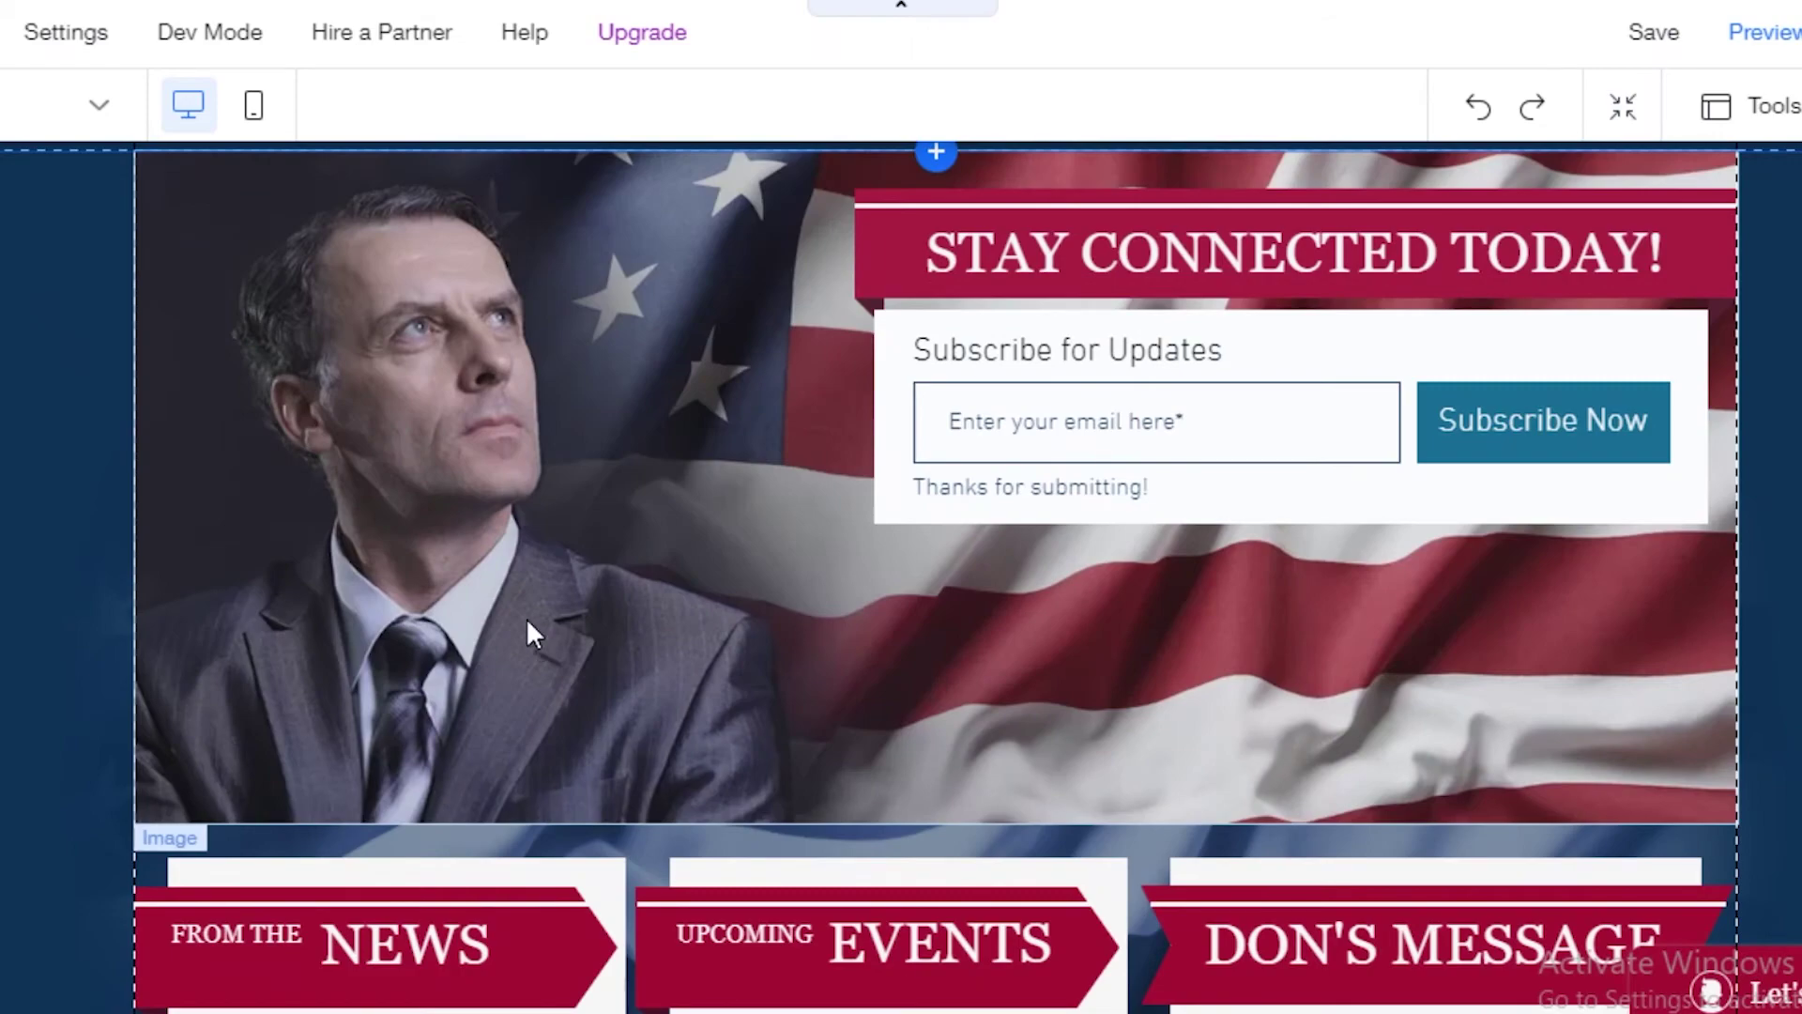
left_click(518, 488)
scroll(518, 488, "up", 2)
scroll(375, 563, "down", 2)
scroll(278, 647, "up", 1)
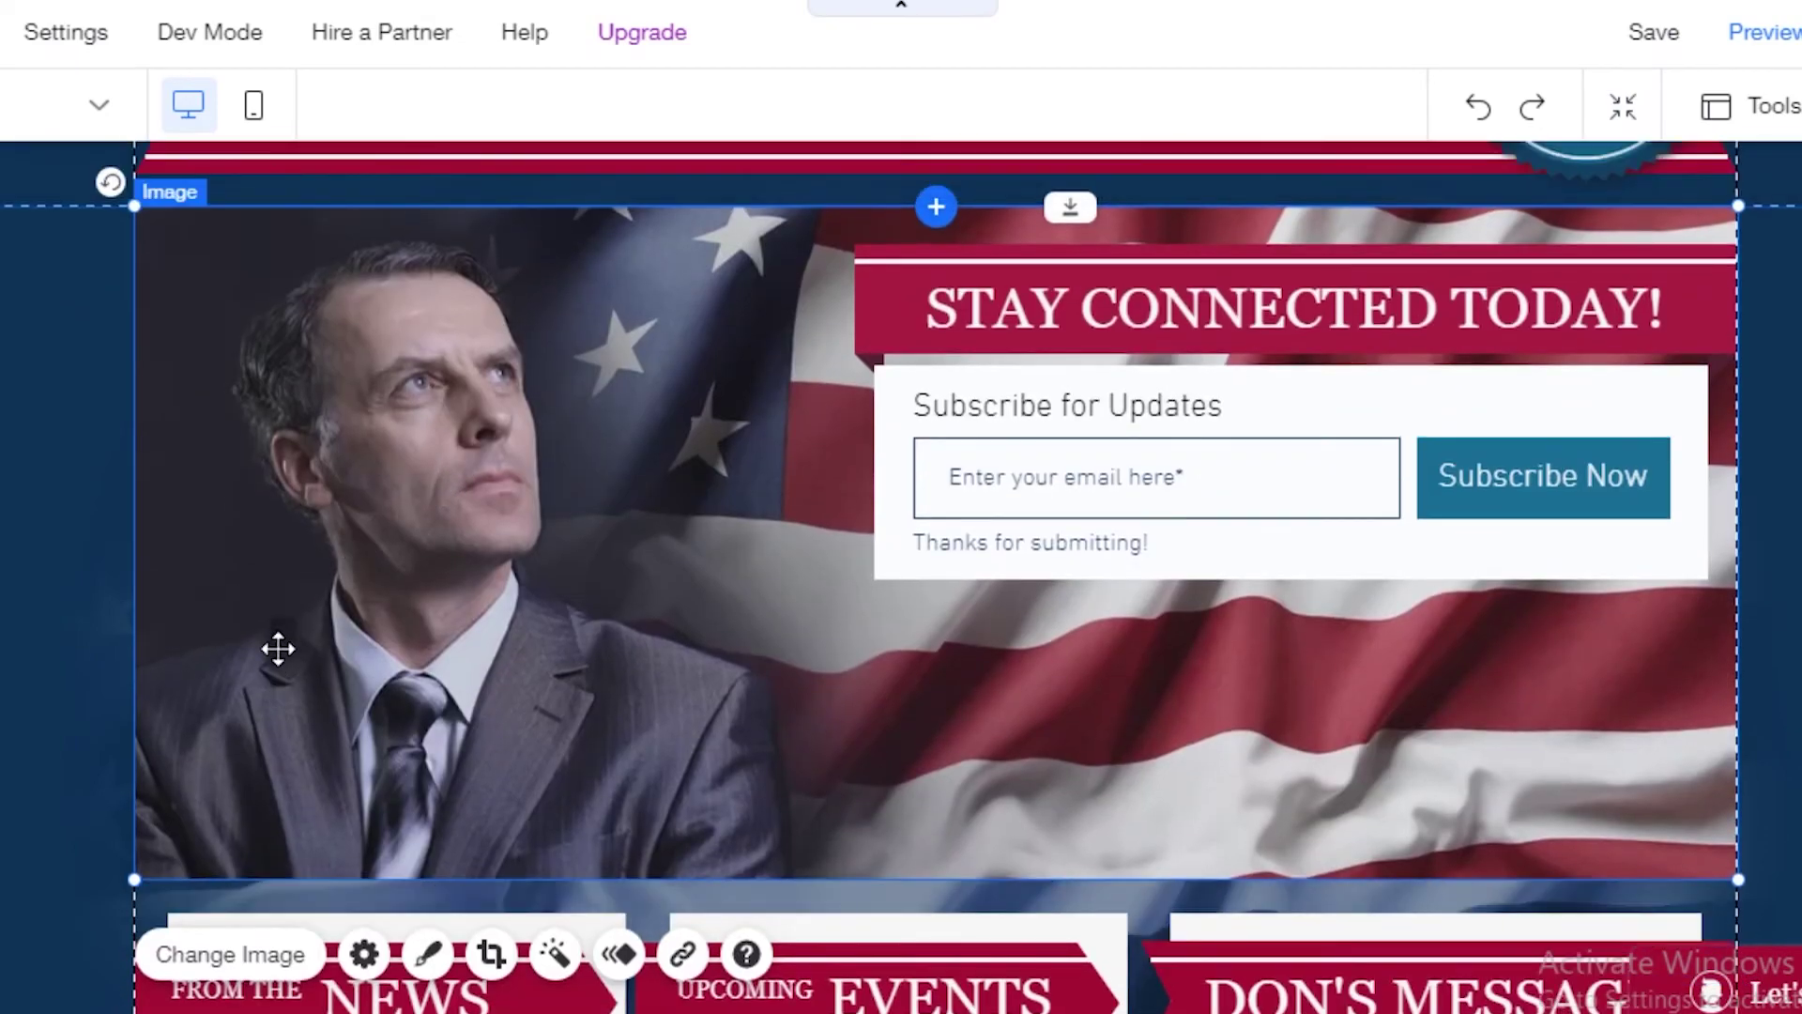
scroll(278, 648, "up", 1)
scroll(310, 854, "down", 2)
Step: Replace the hero photo with a woman's portrait from a Wix stock search for 'office woman'
left_click(259, 901)
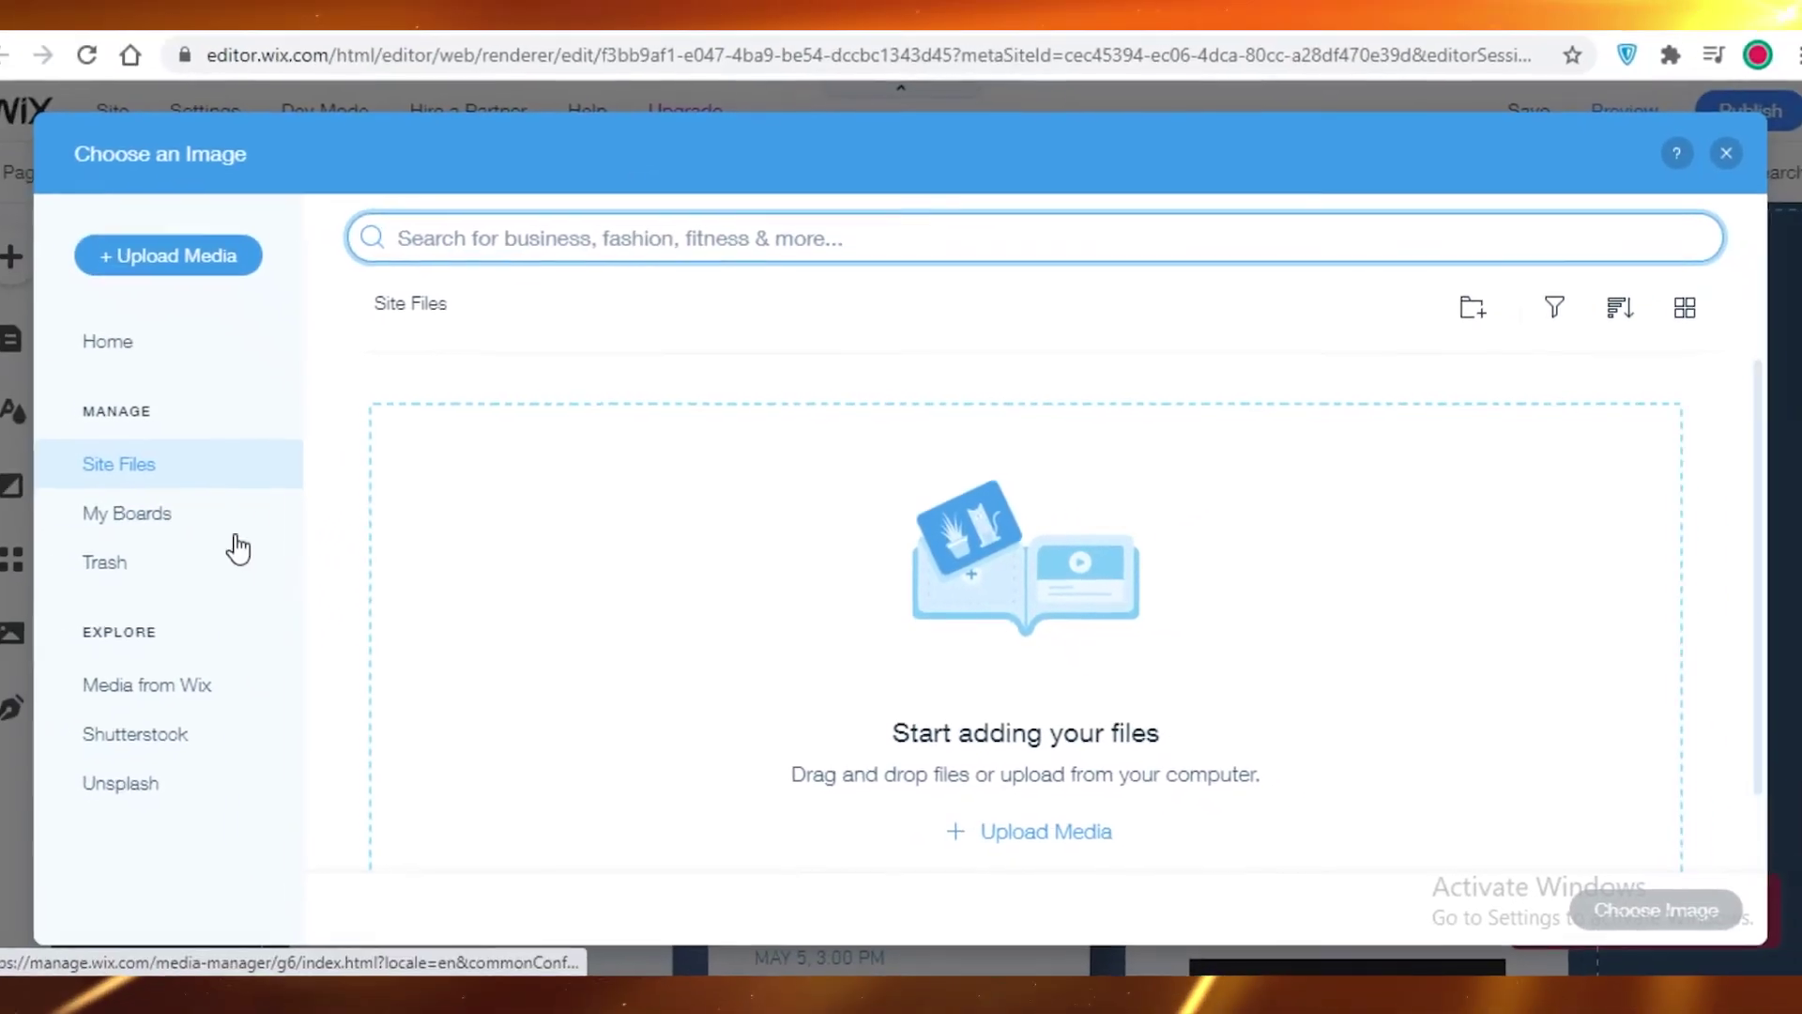
left_click(216, 684)
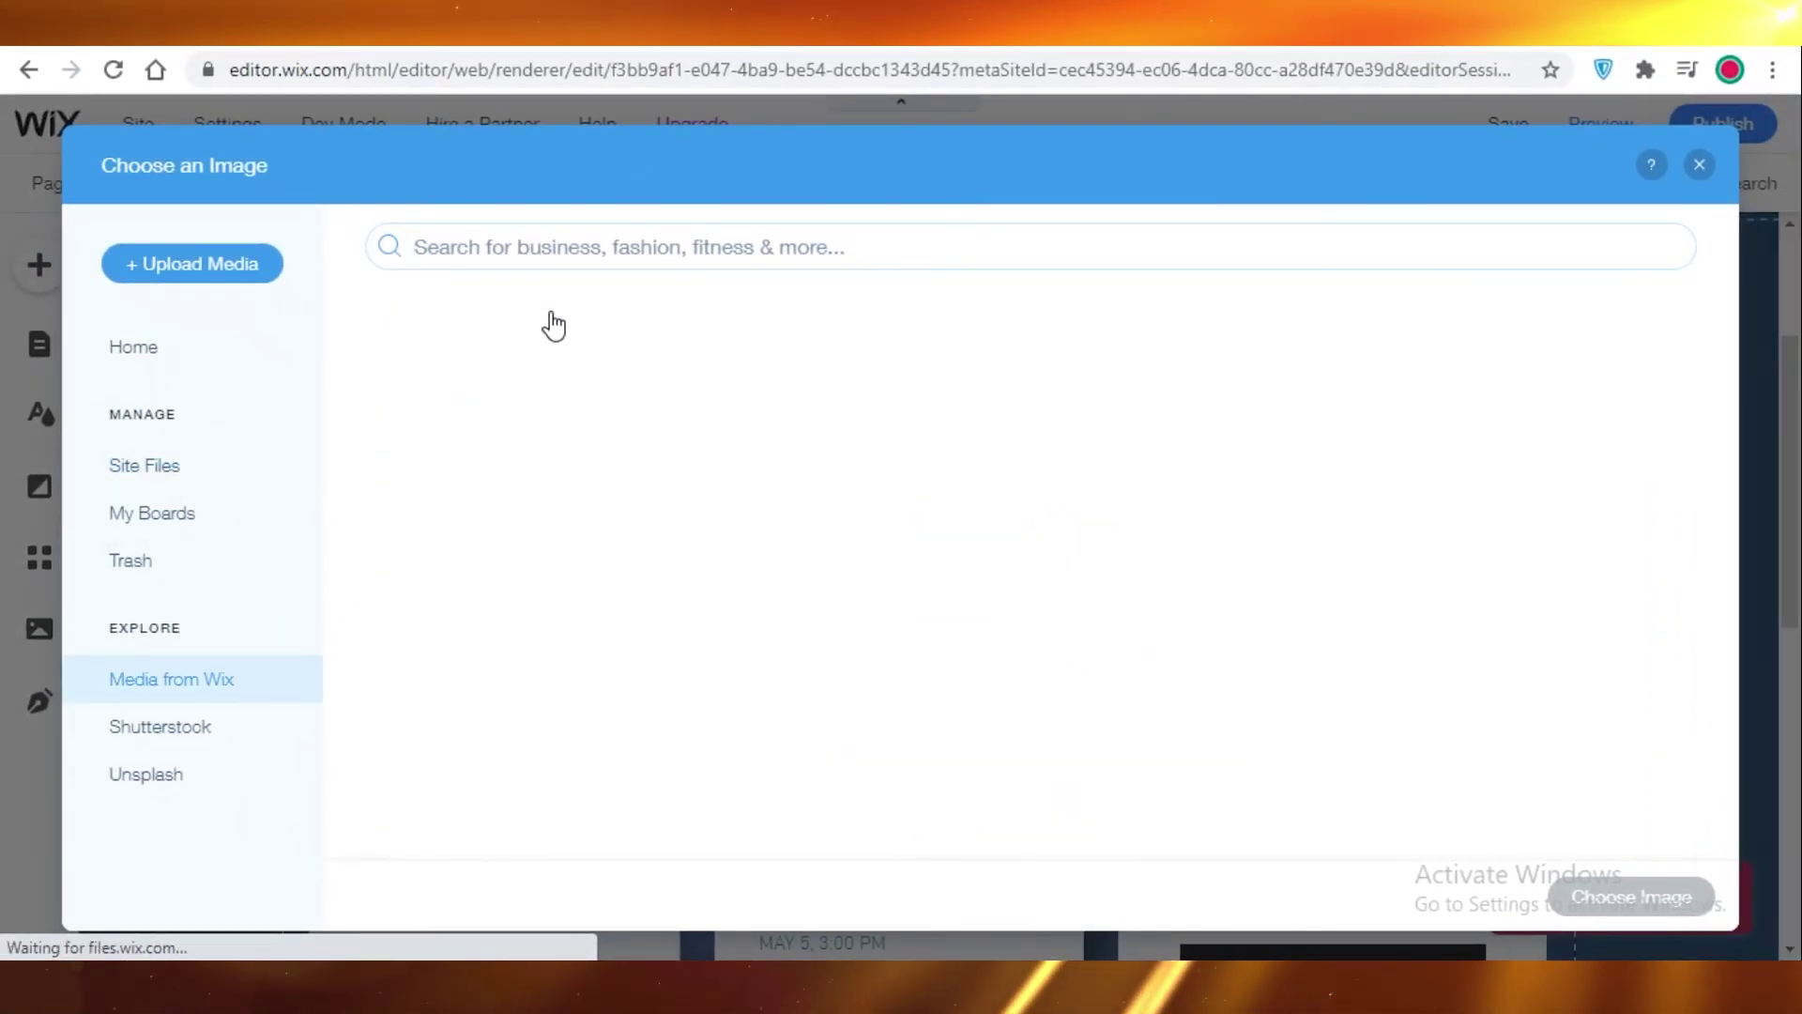
left_click(563, 248)
type("office woman")
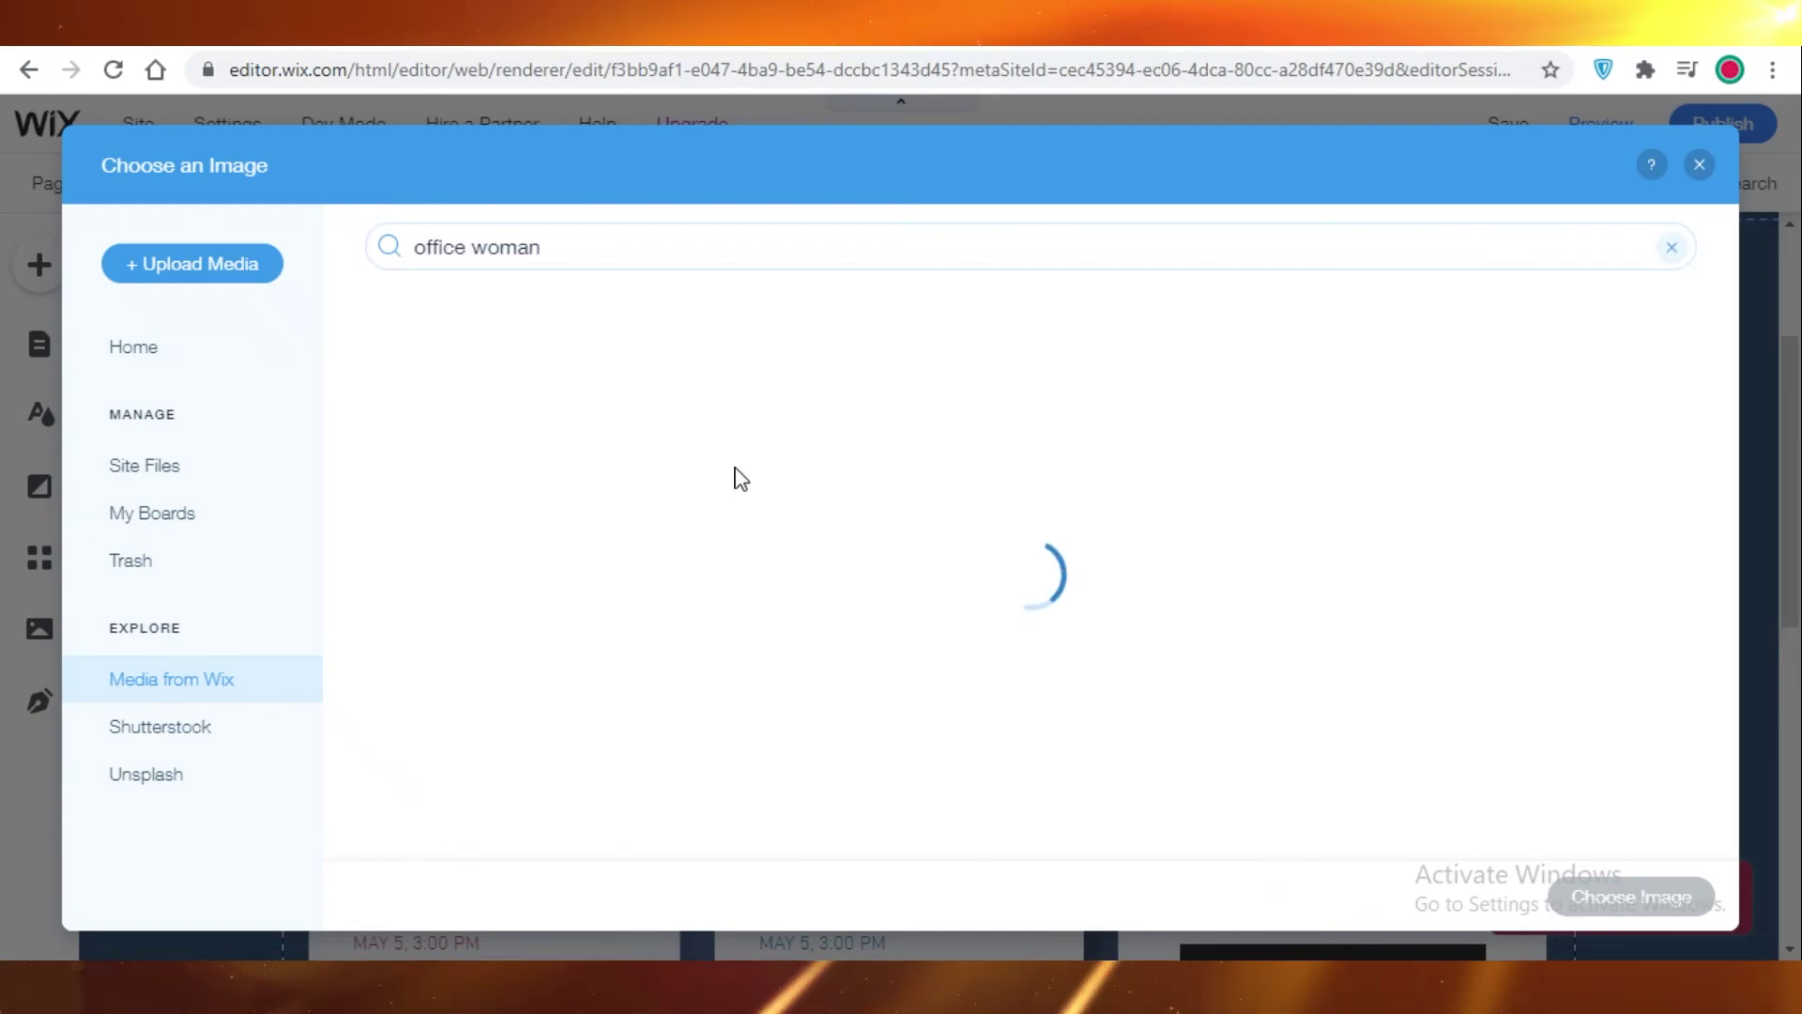
left_click(1590, 452)
left_click(1652, 896)
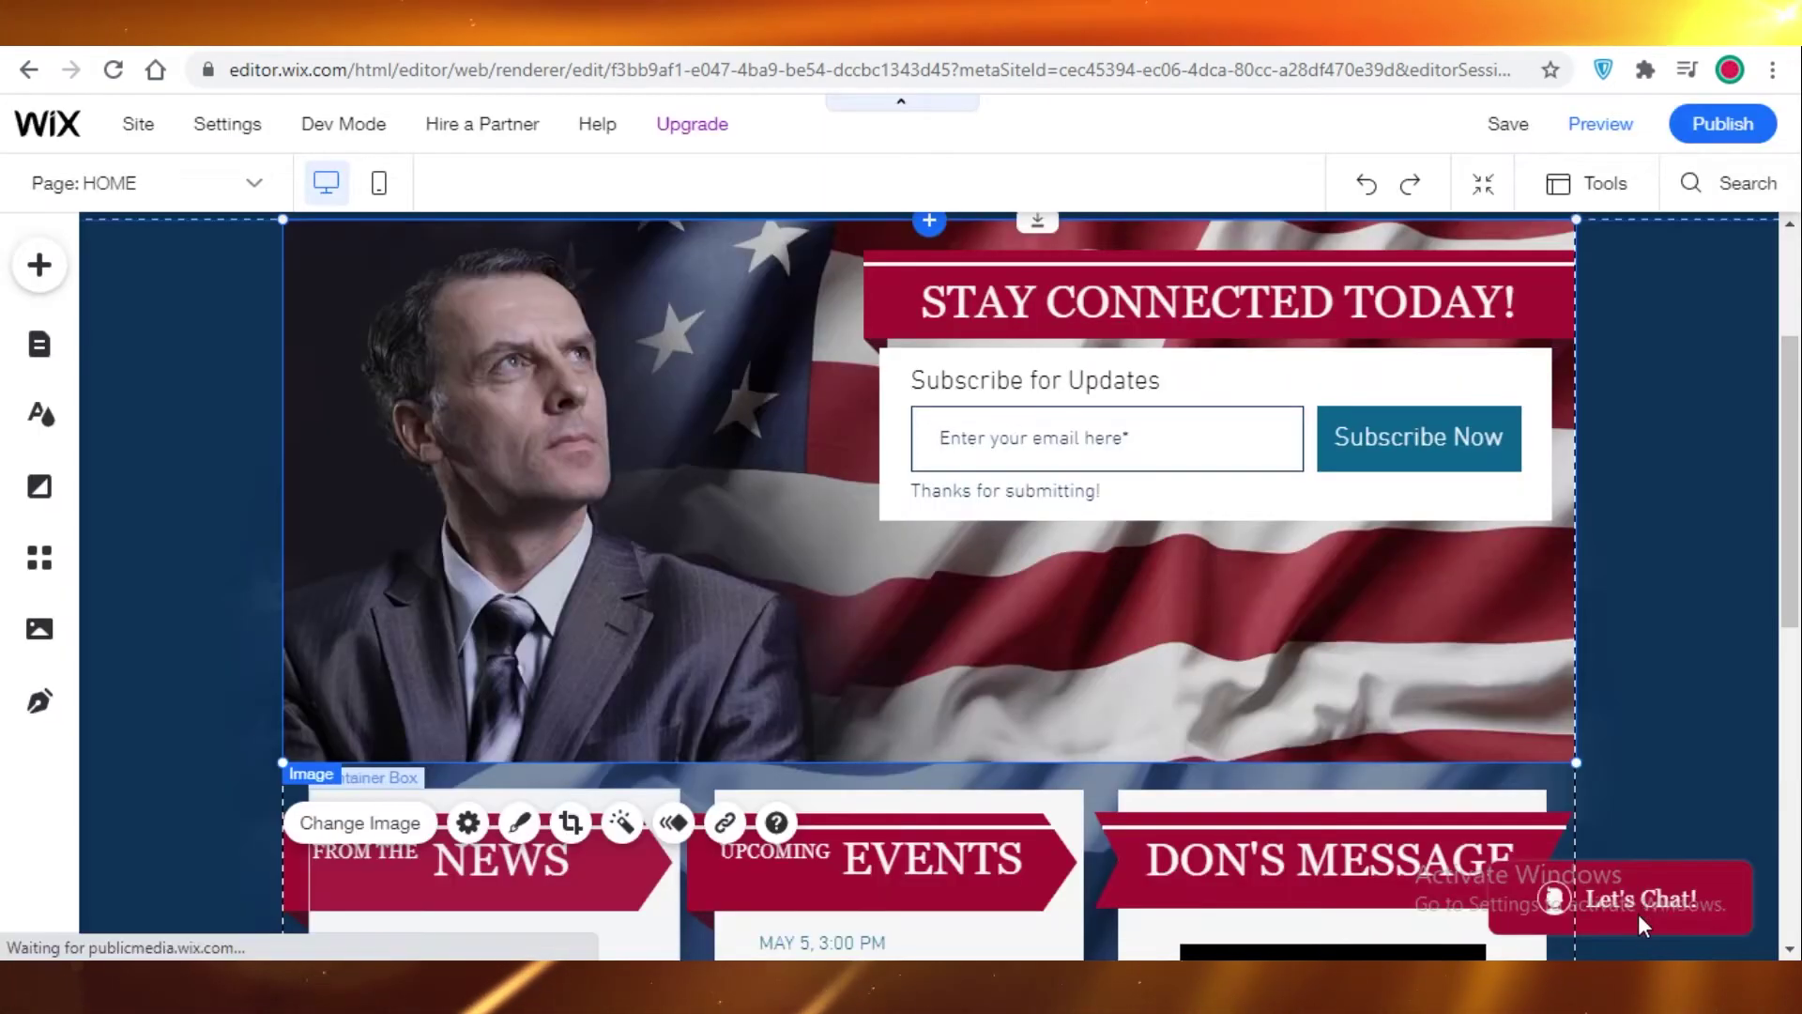
Step: Reposition the woman's portrait within the Home page hero image
mouse_move(759, 427)
left_mouse_down()
mouse_move(684, 564)
mouse_move(635, 443)
mouse_move(604, 435)
left_mouse_up()
left_click_drag(495, 422, 827, 434)
left_click_drag(1134, 398, 649, 574)
Step: Move the STAY CONNECTED TODAY! banner and signup form to the photo's lower left
left_click(1227, 284)
left_click_drag(1227, 283, 692, 523)
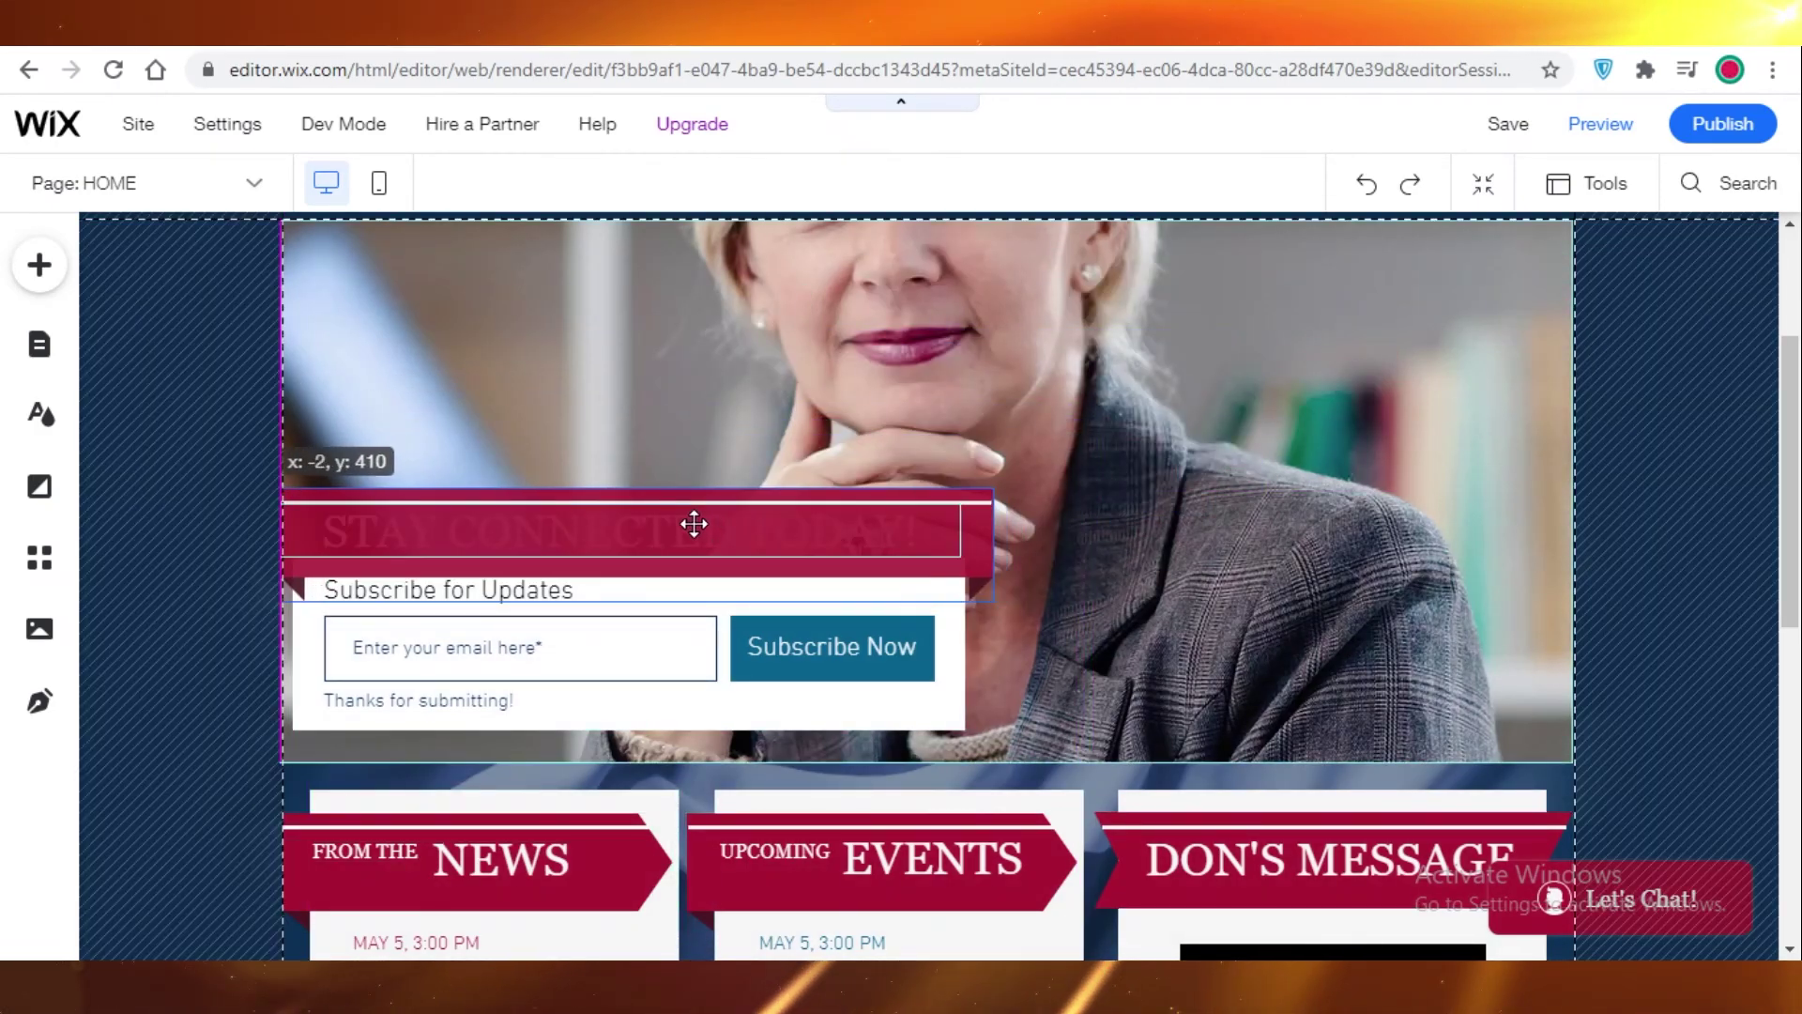
scroll(1239, 535, "up", 2)
left_click_drag(1240, 535, 1280, 491)
scroll(1699, 646, "down", 5)
scroll(1709, 582, "up", 1)
scroll(1689, 563, "down", 6)
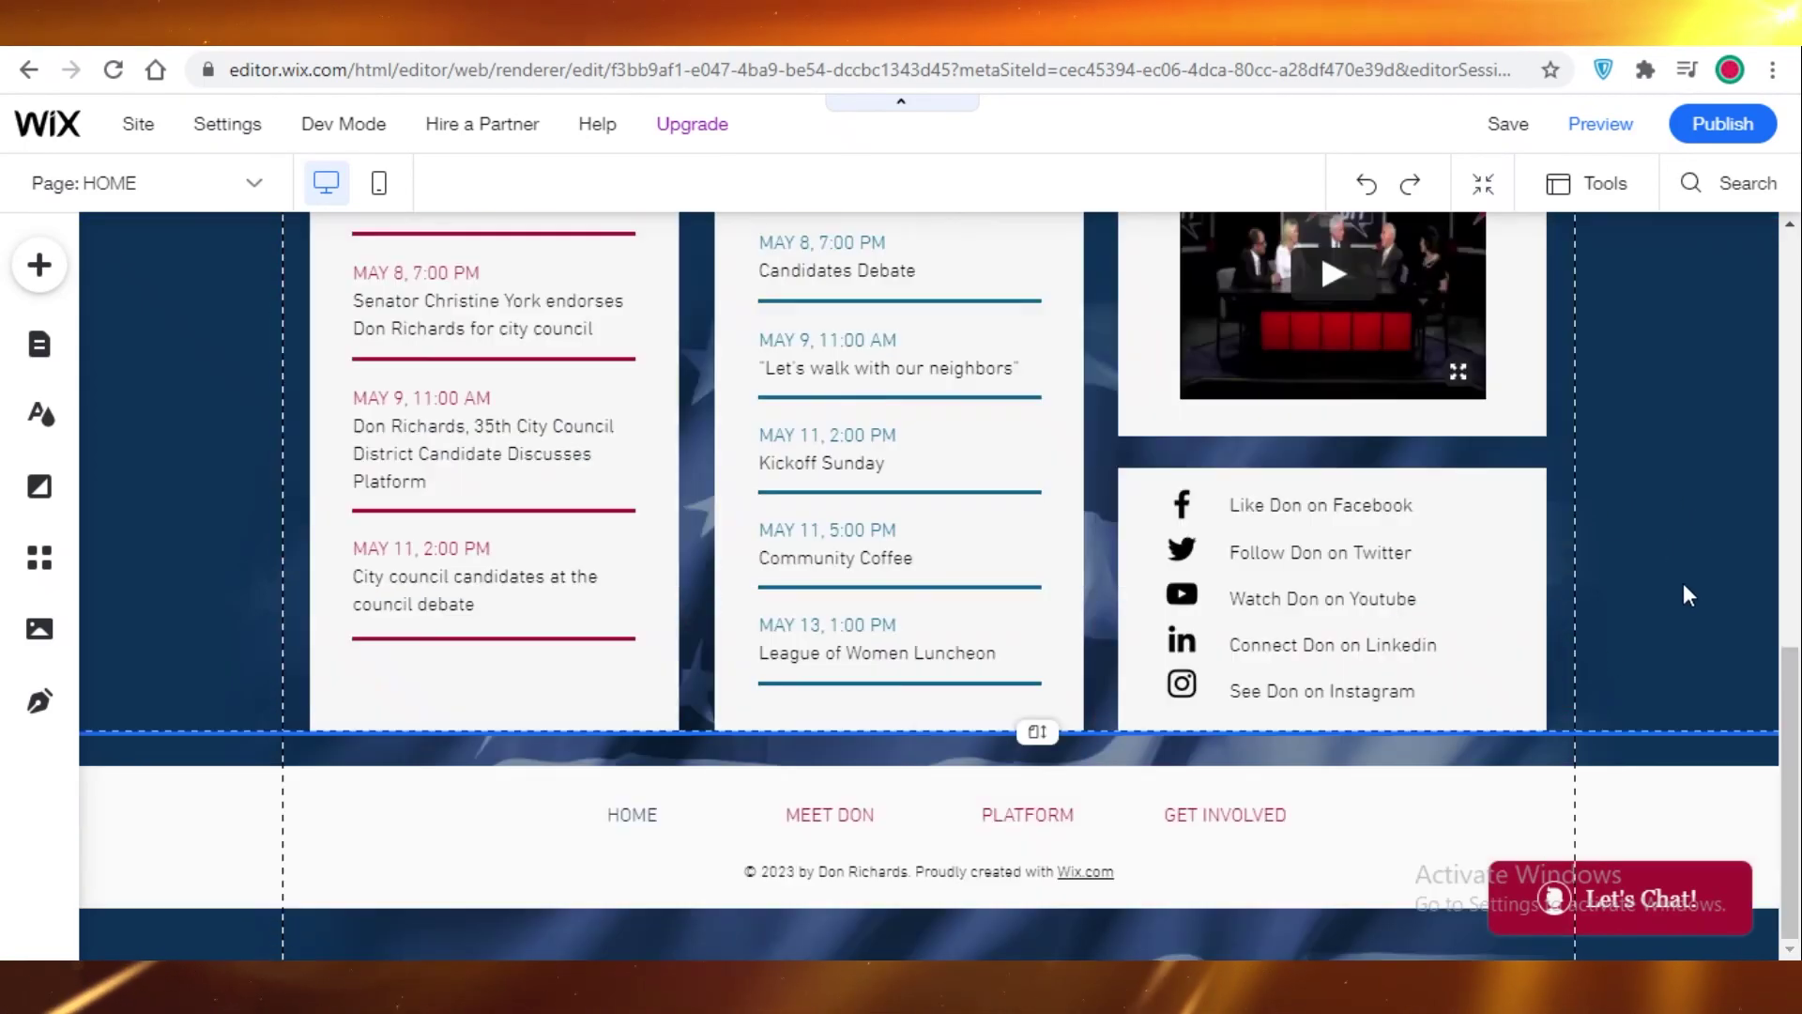
scroll(1564, 538, "up", 10)
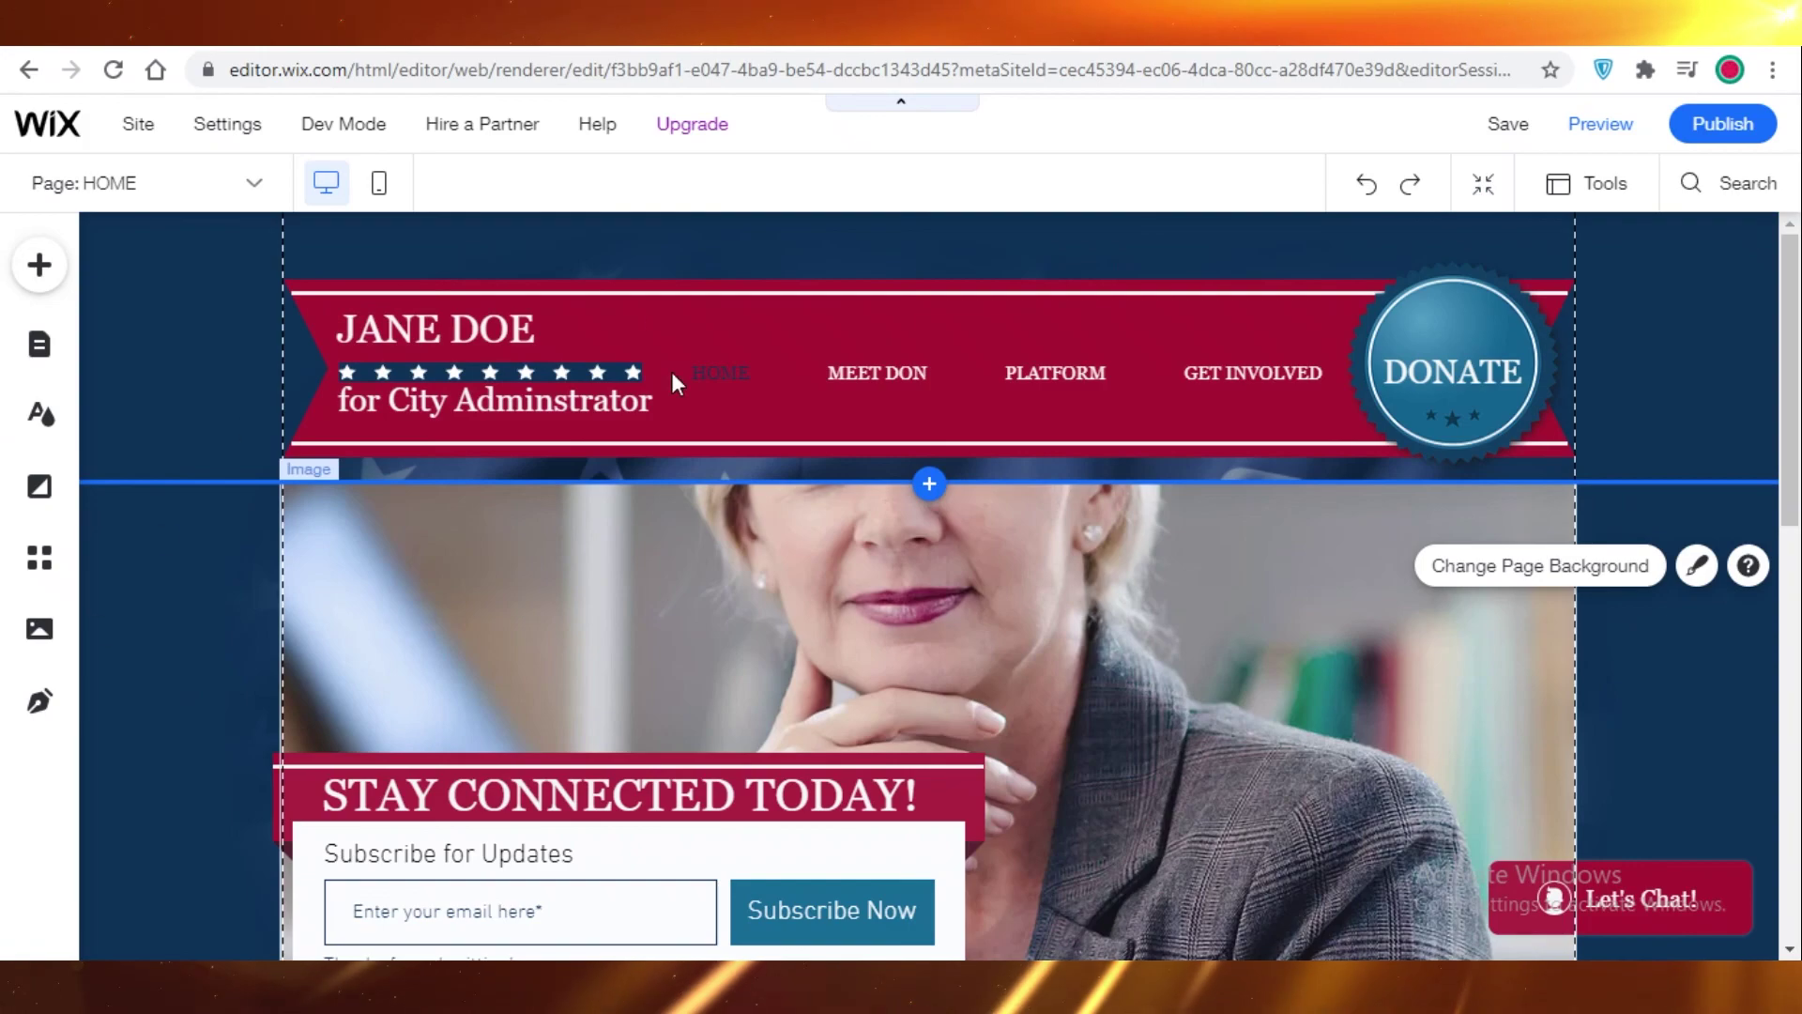
scroll(1718, 301, "down", 1)
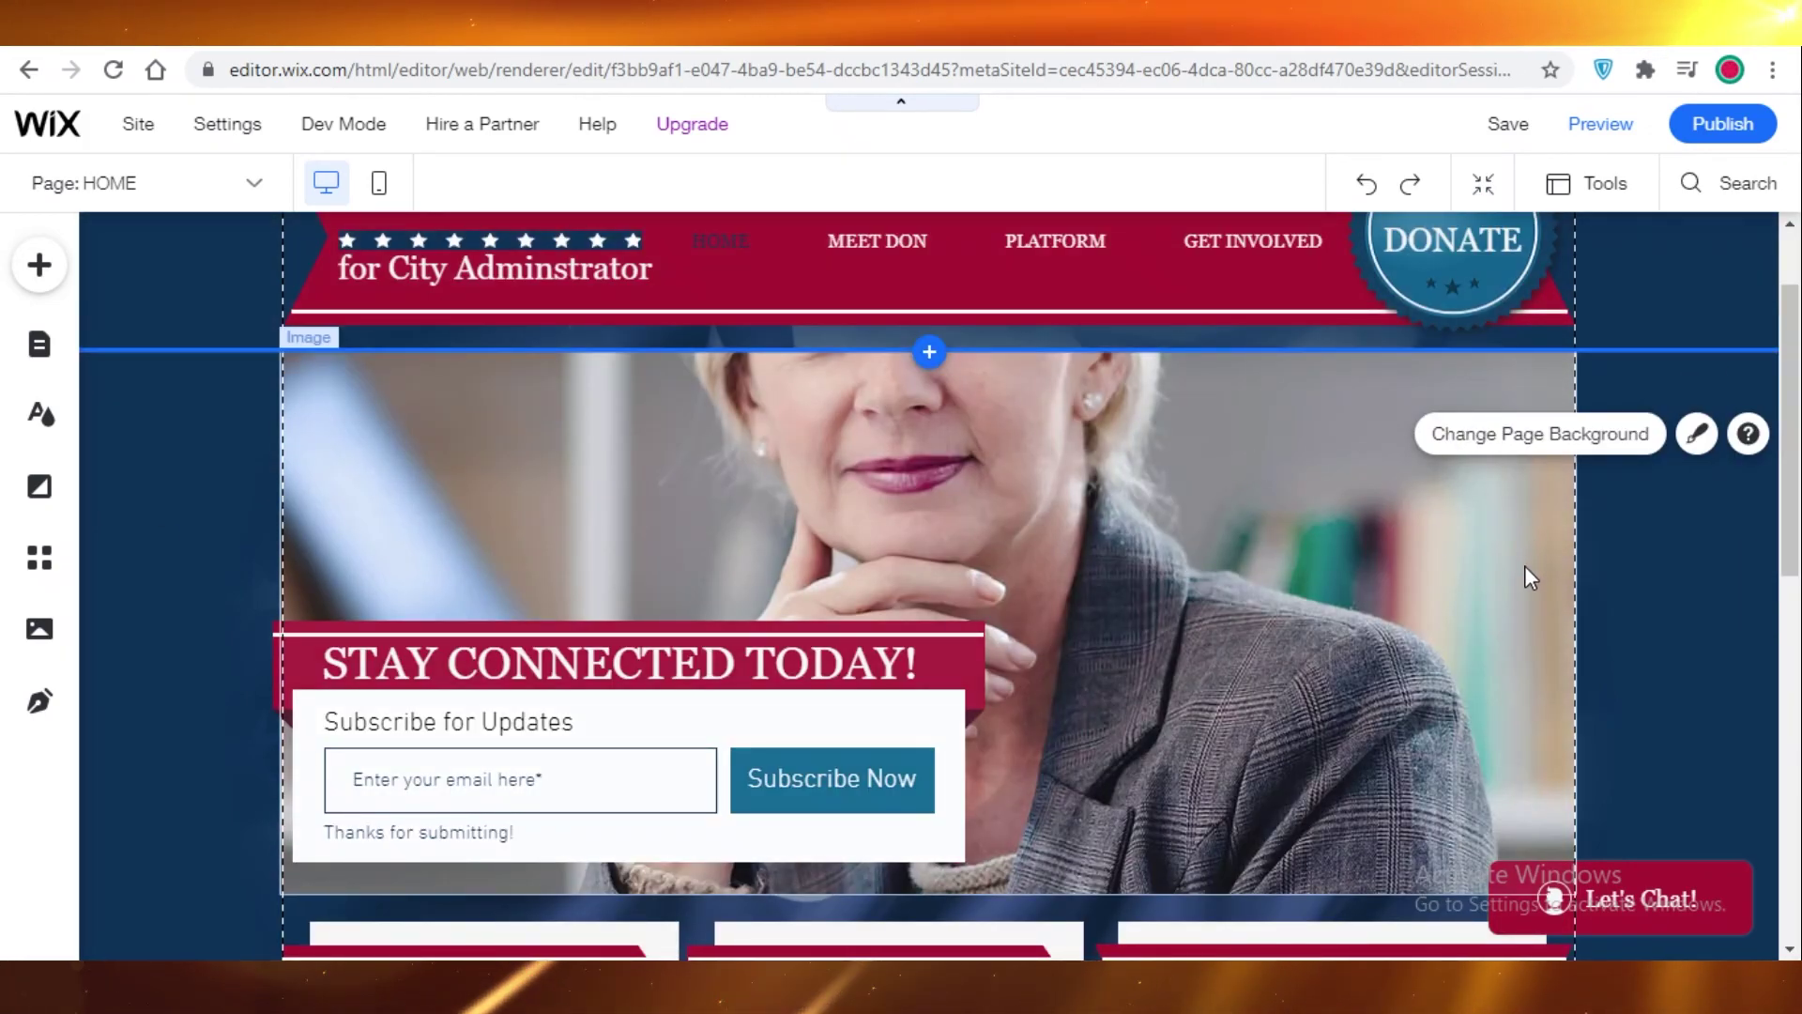
scroll(1525, 579, "up", 1)
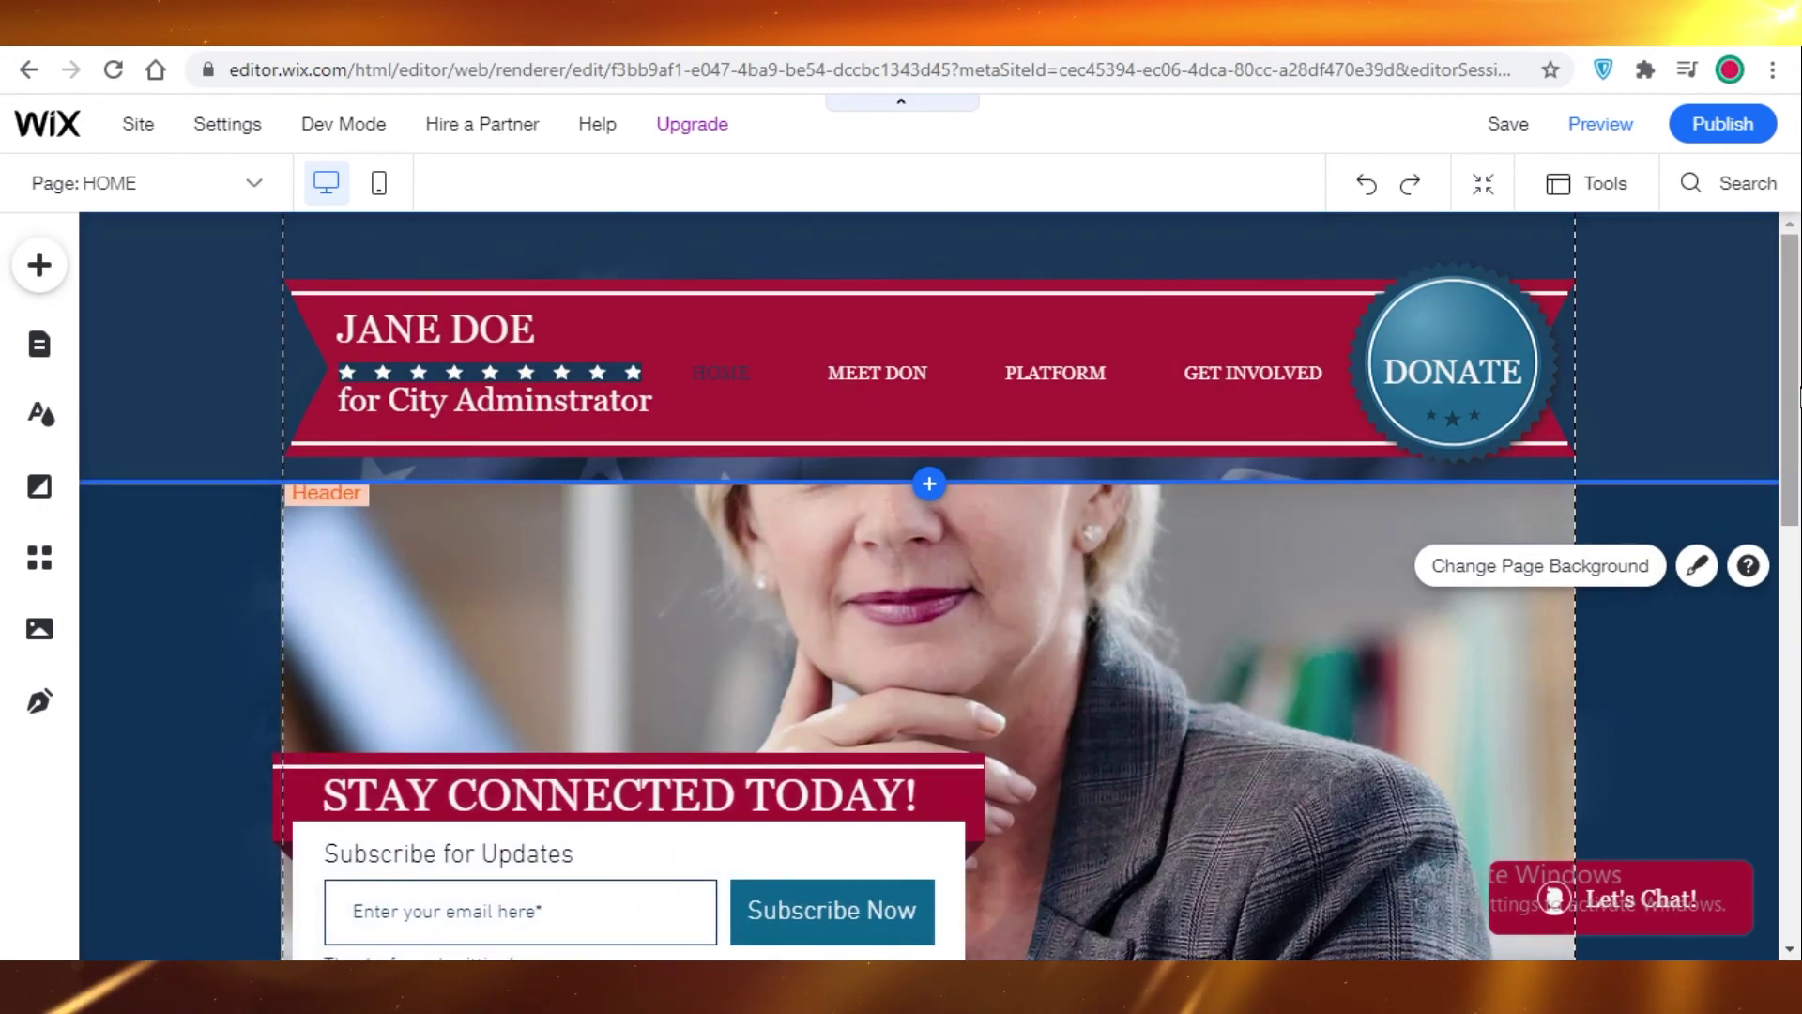